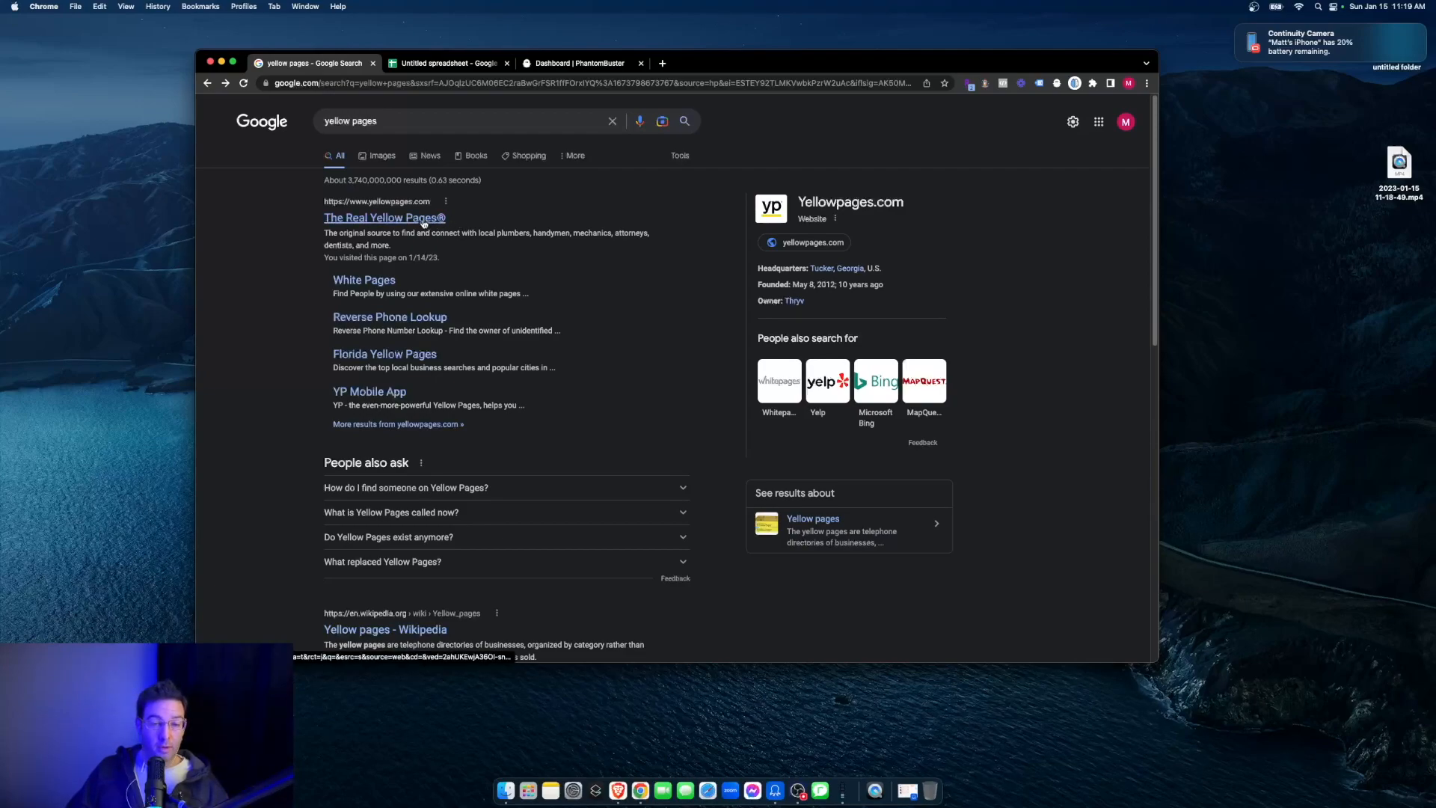
- Open the Yellow Pages site from the search results and search it for "spas" in Jacksonville, FL
click(432, 220)
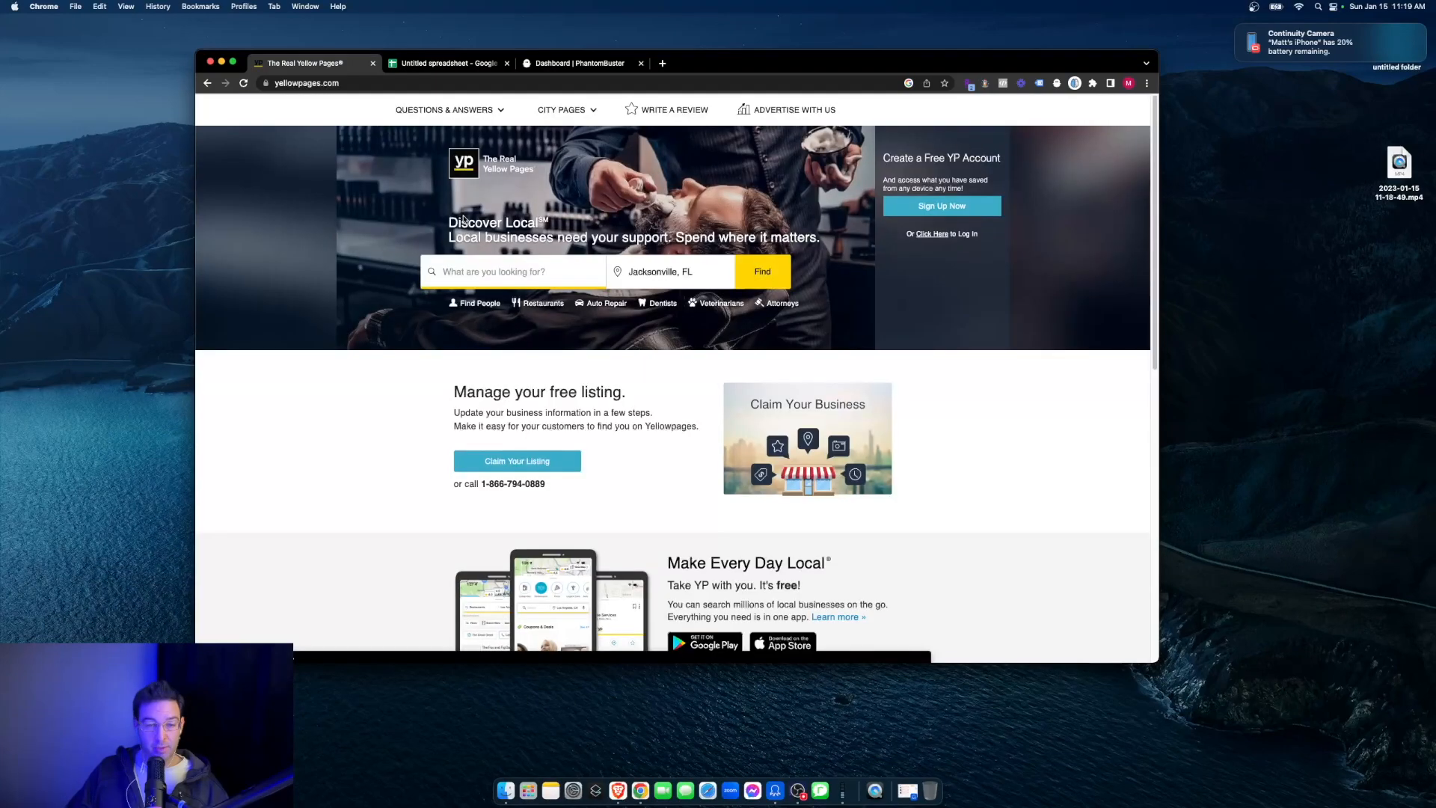
click(514, 281)
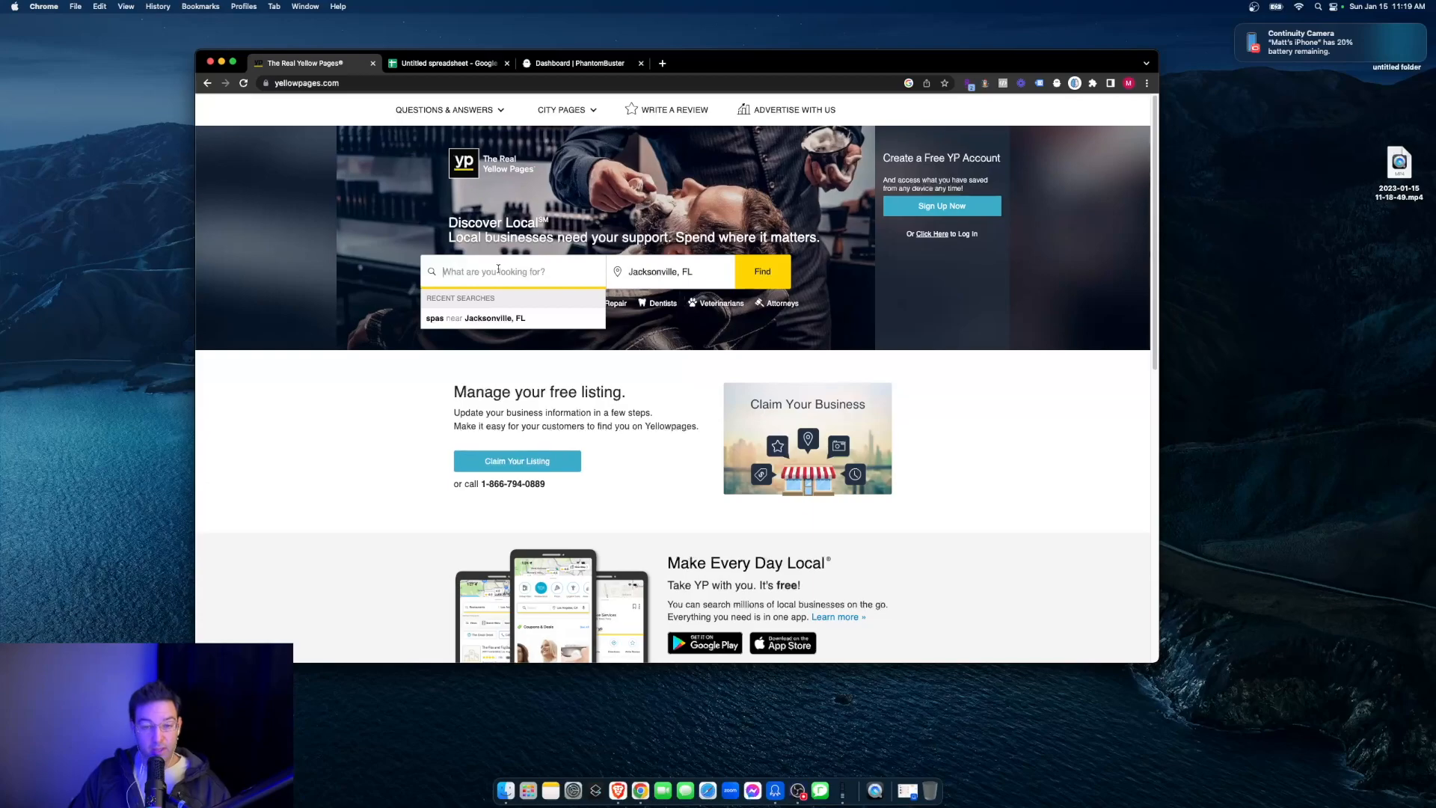
text(spas)
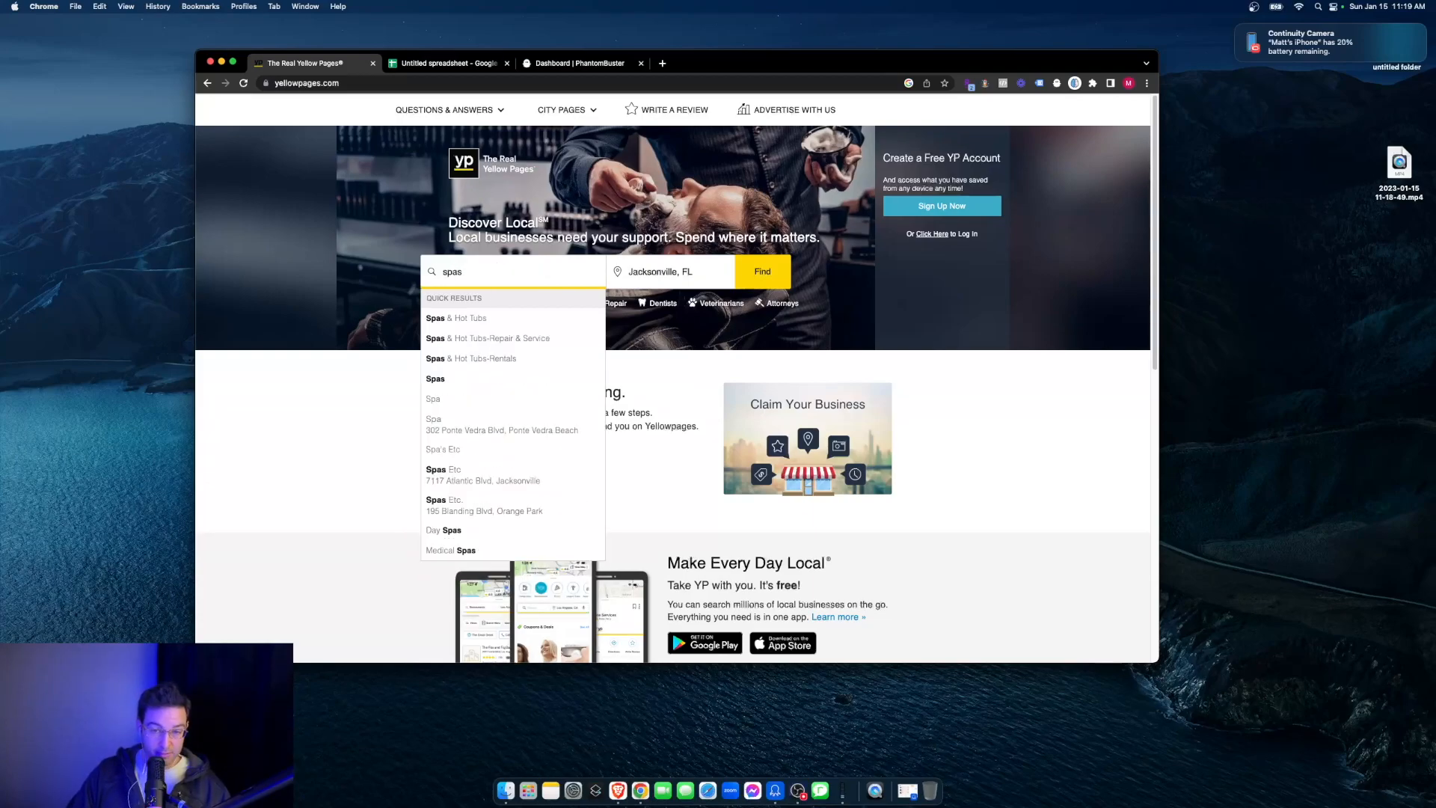
key(Return)
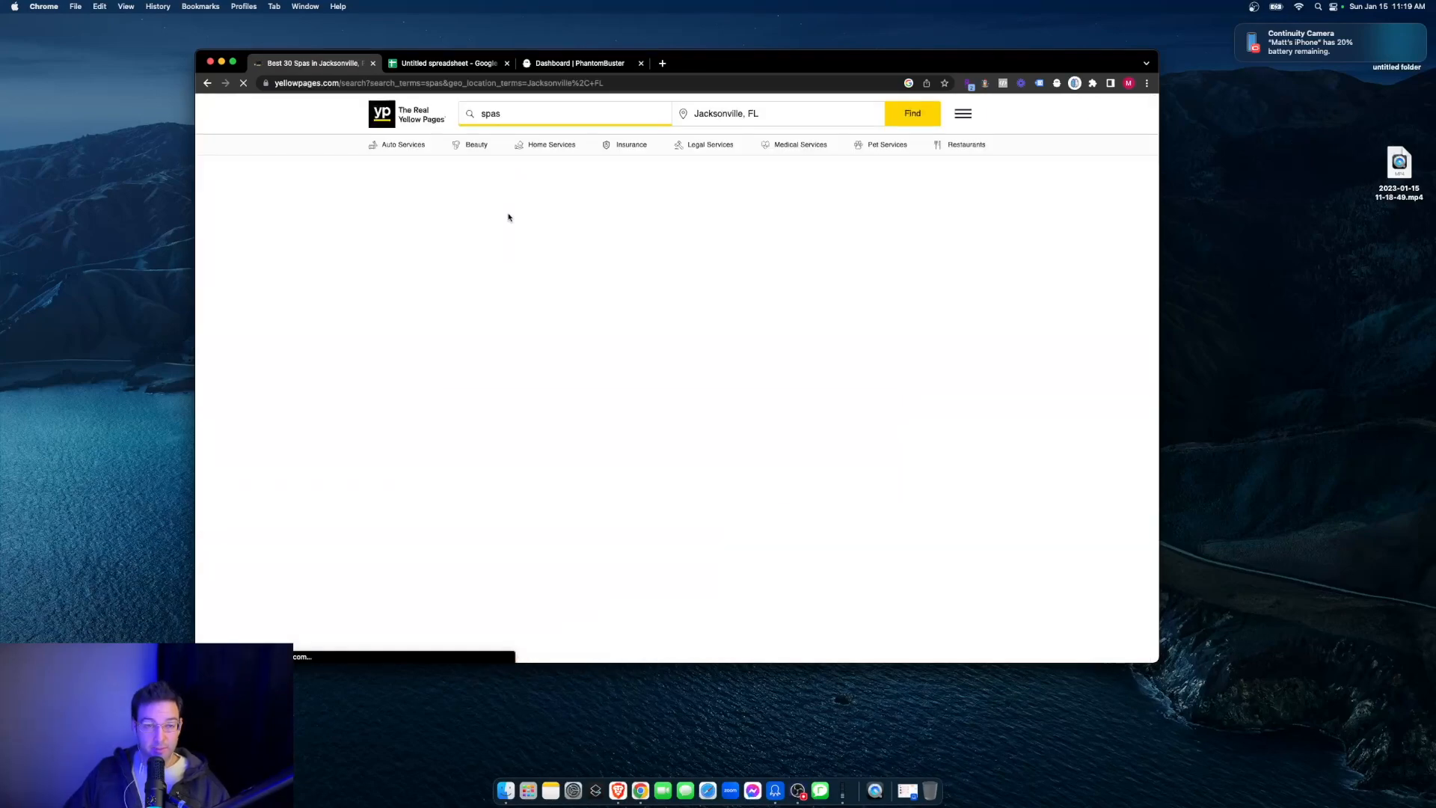
scroll(583, 291, down, 10)
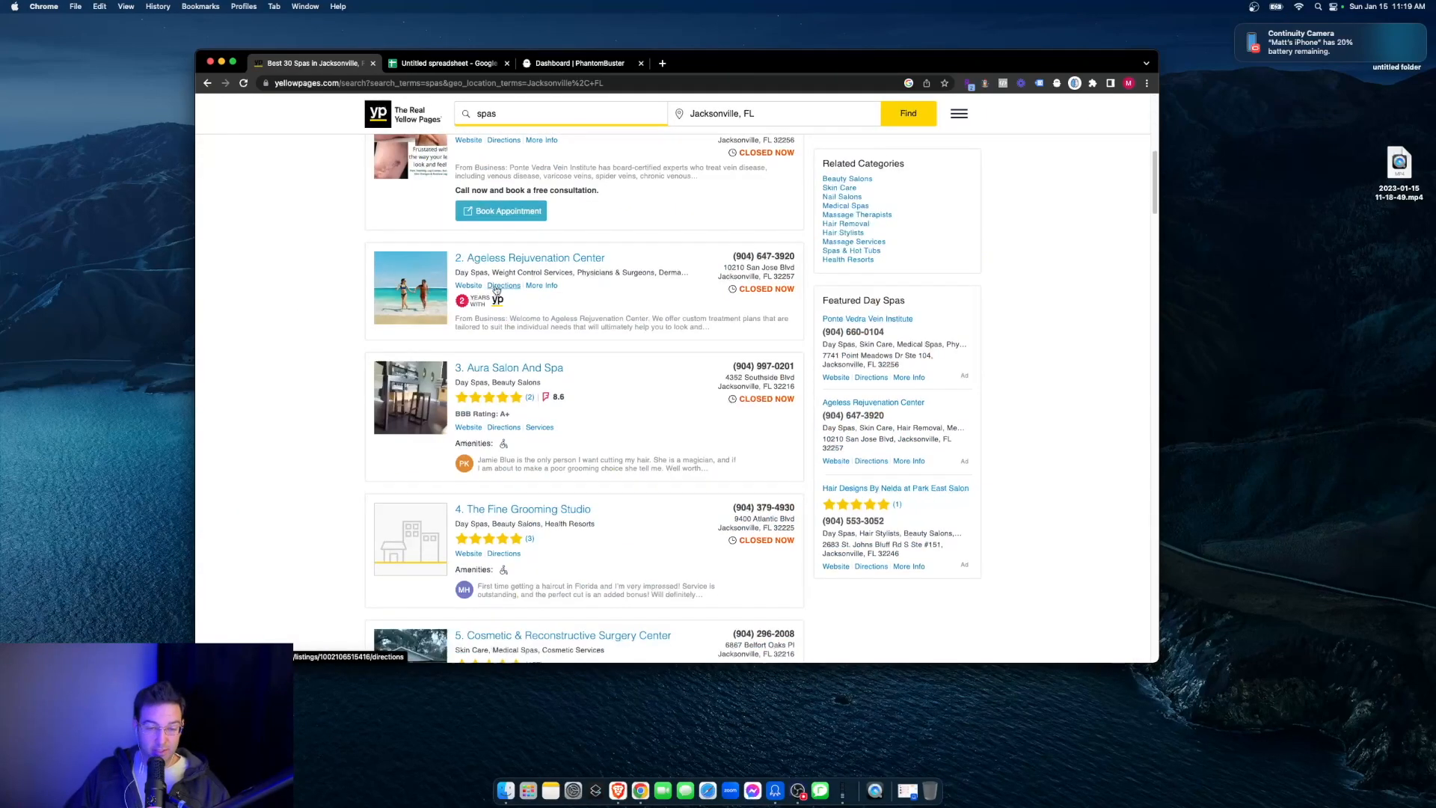
scroll(604, 310, down, 5)
scroll(612, 317, up, 20)
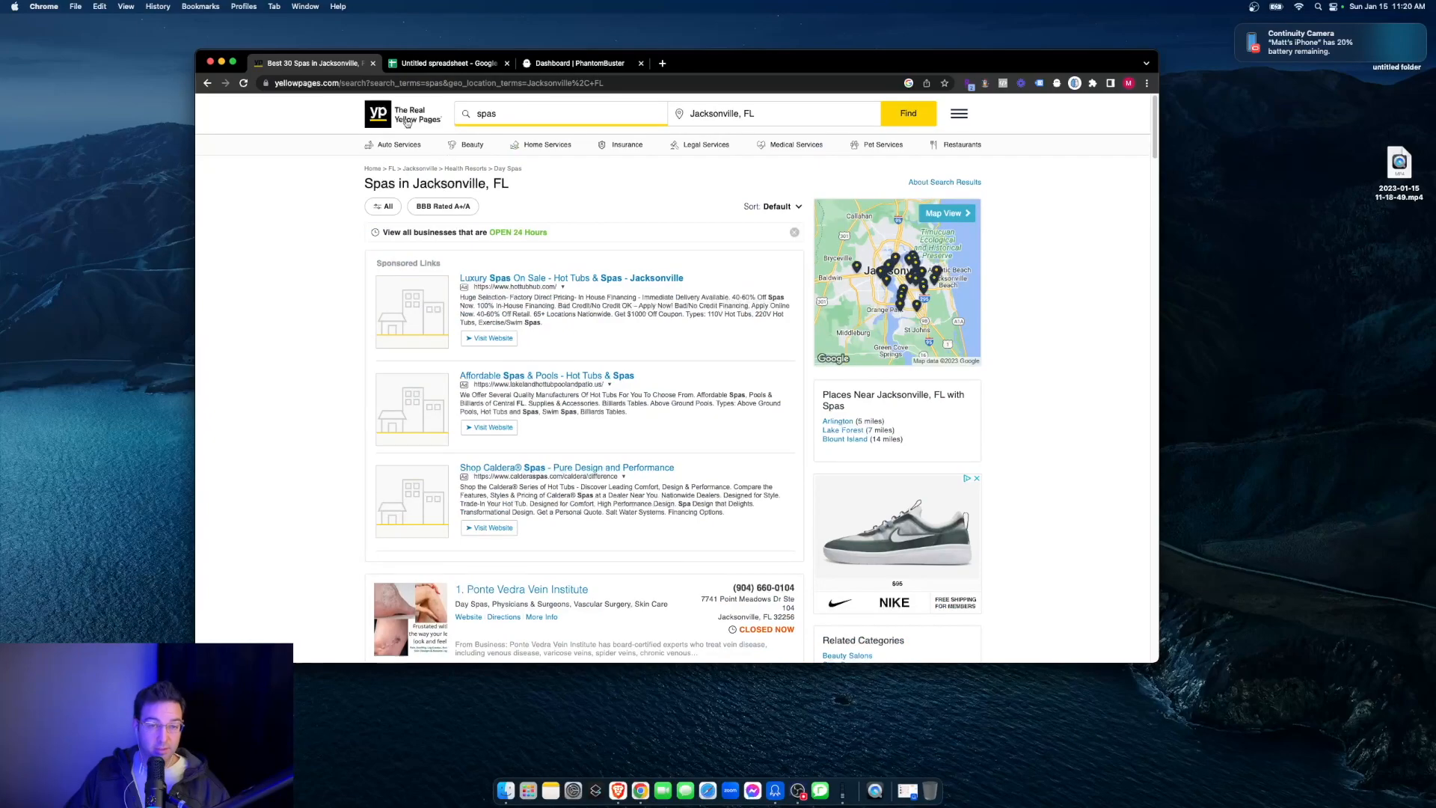
- Copy the URL of the spa results page and switch to Octoparse, closing its previously opened task
click(378, 82)
key(super+c)
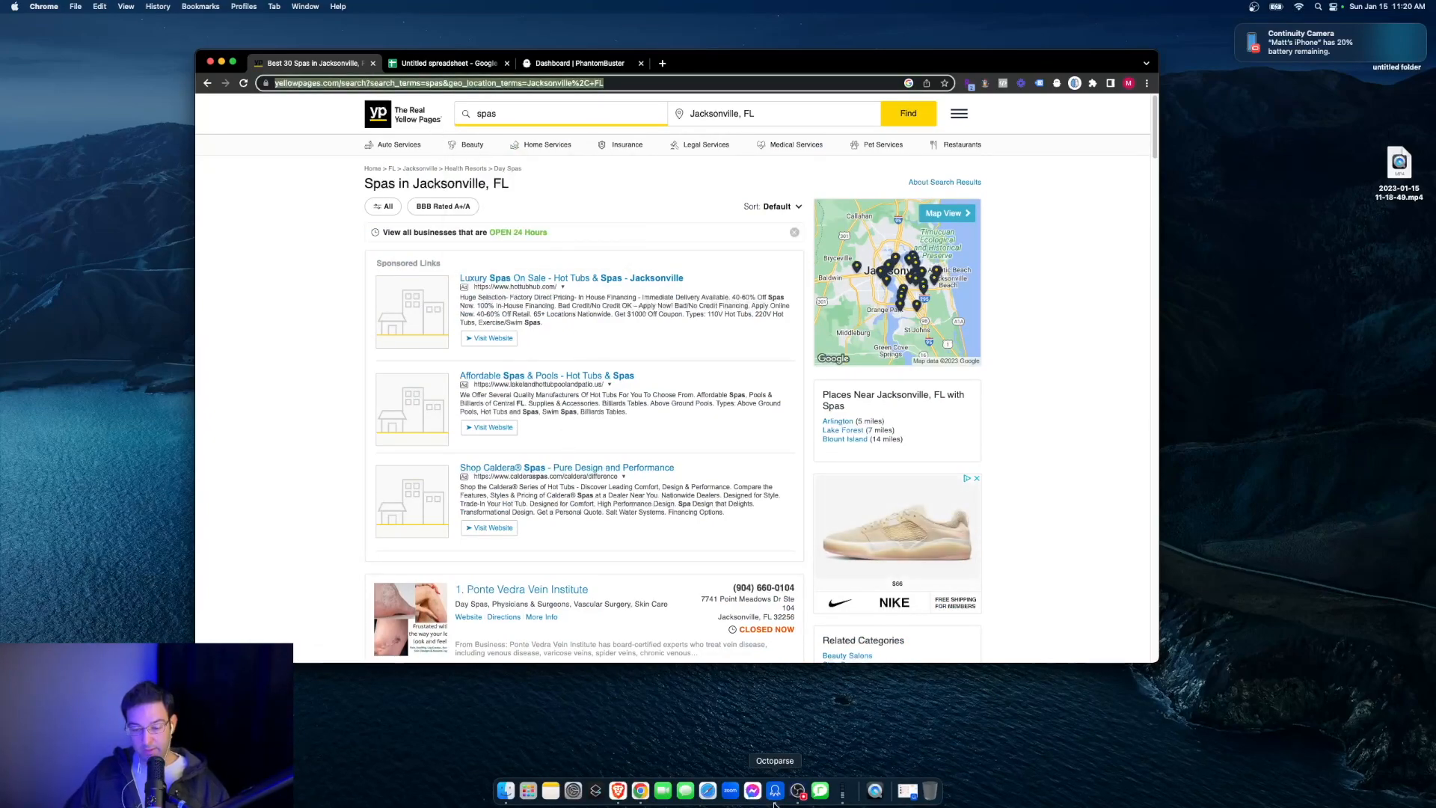
click(907, 790)
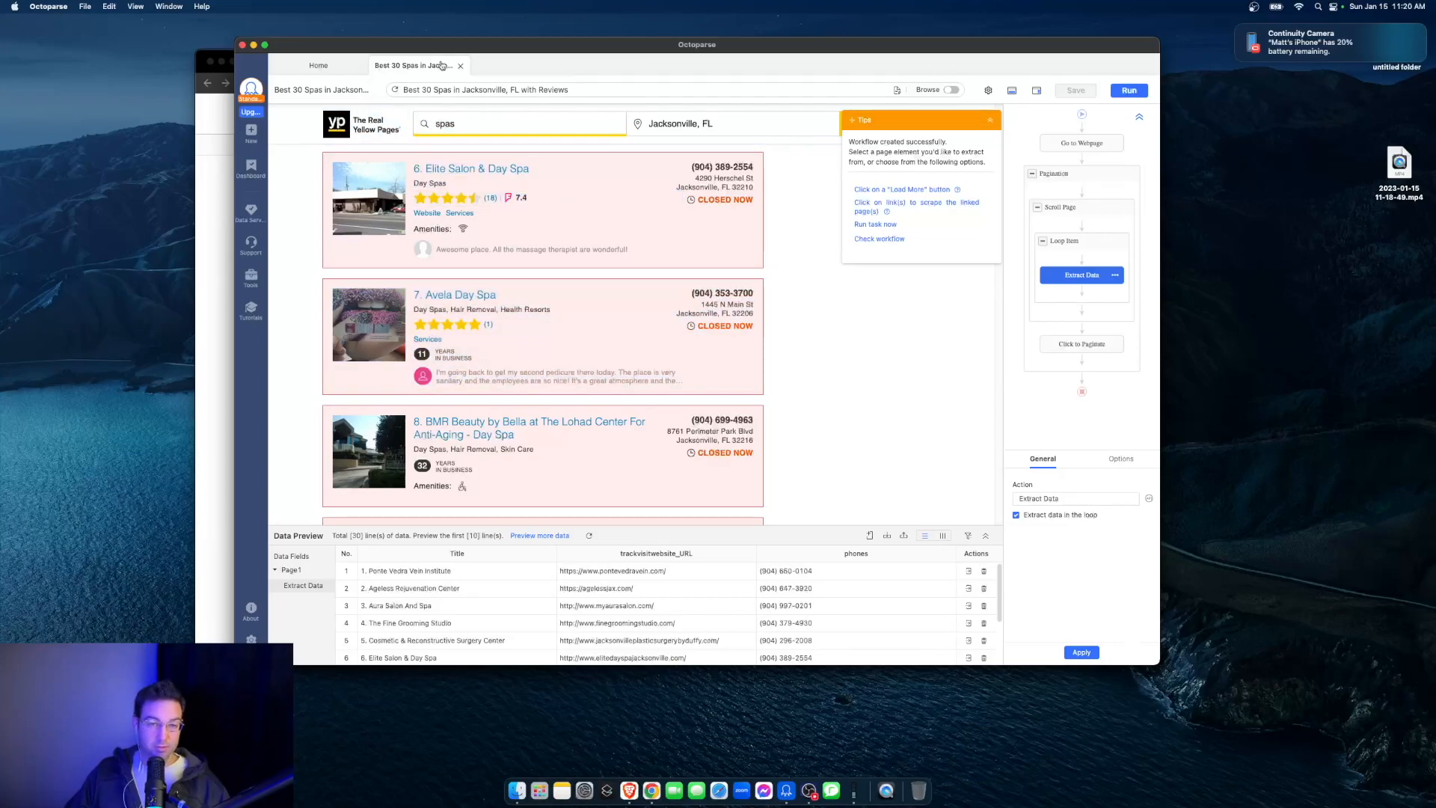
click(459, 66)
- Start a new task from the copied Yellow Pages URL and auto-detect the webpage data
double_click(598, 157)
click(599, 157)
key(BackSpace)
triple_click(598, 157)
key(BackSpace)
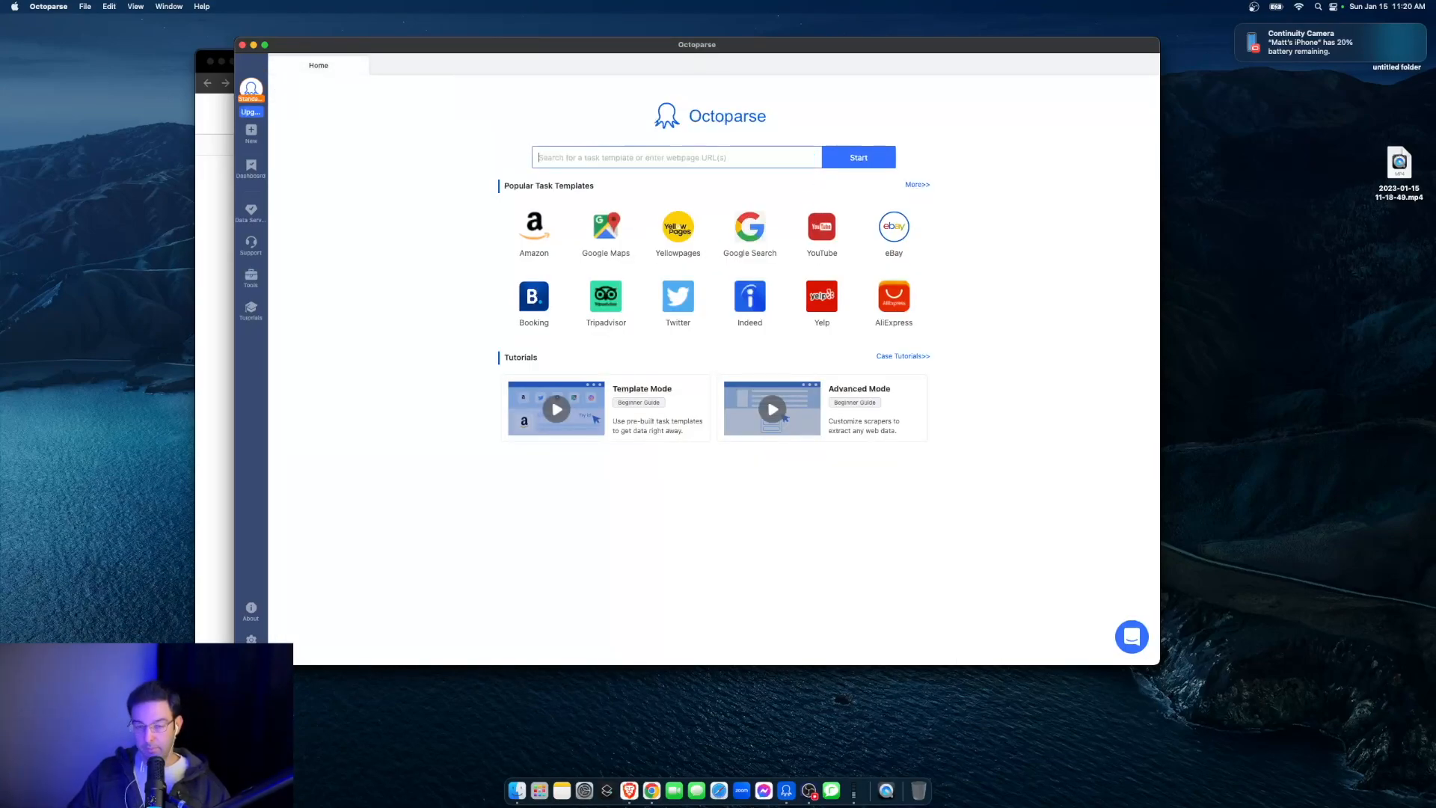
key(super+v)
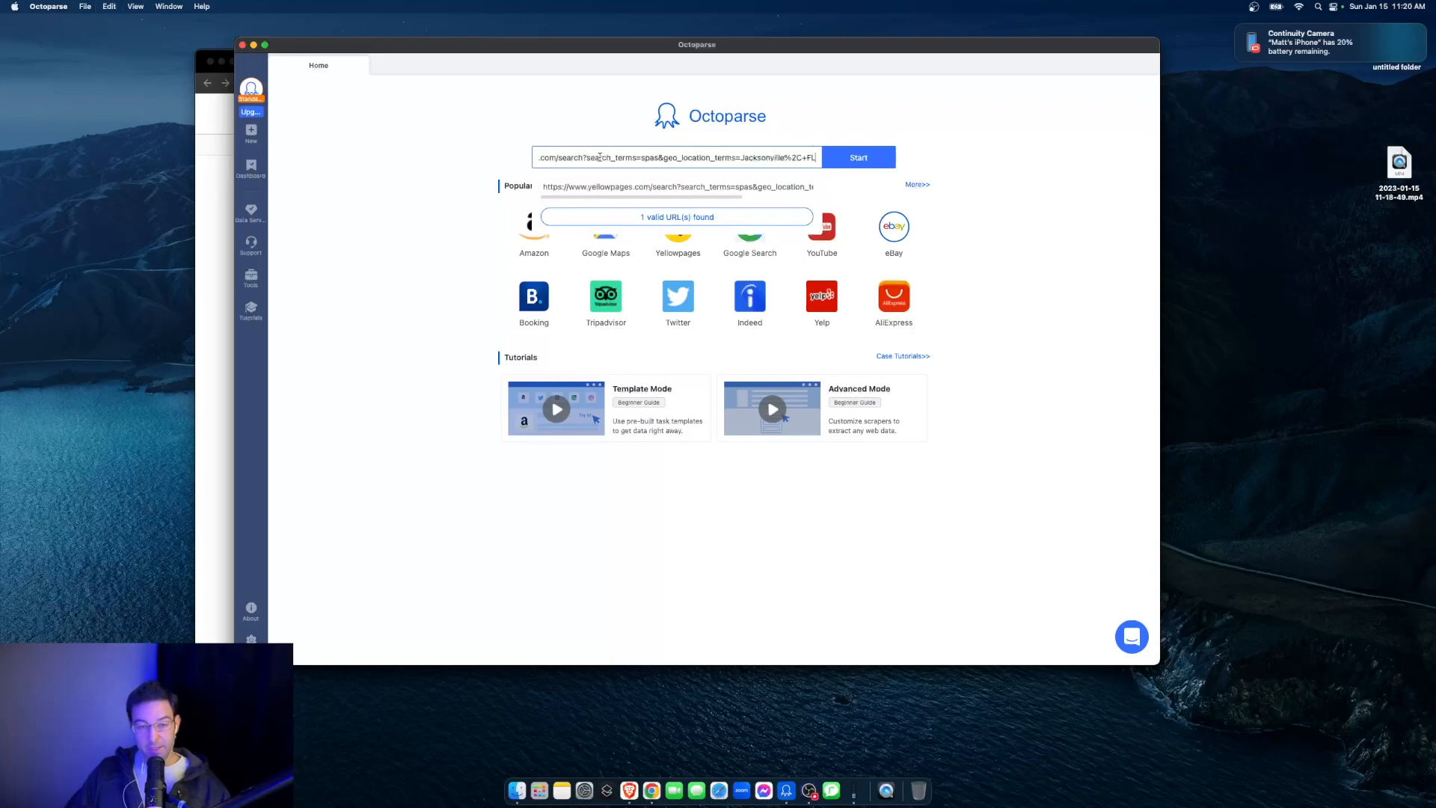
click(855, 157)
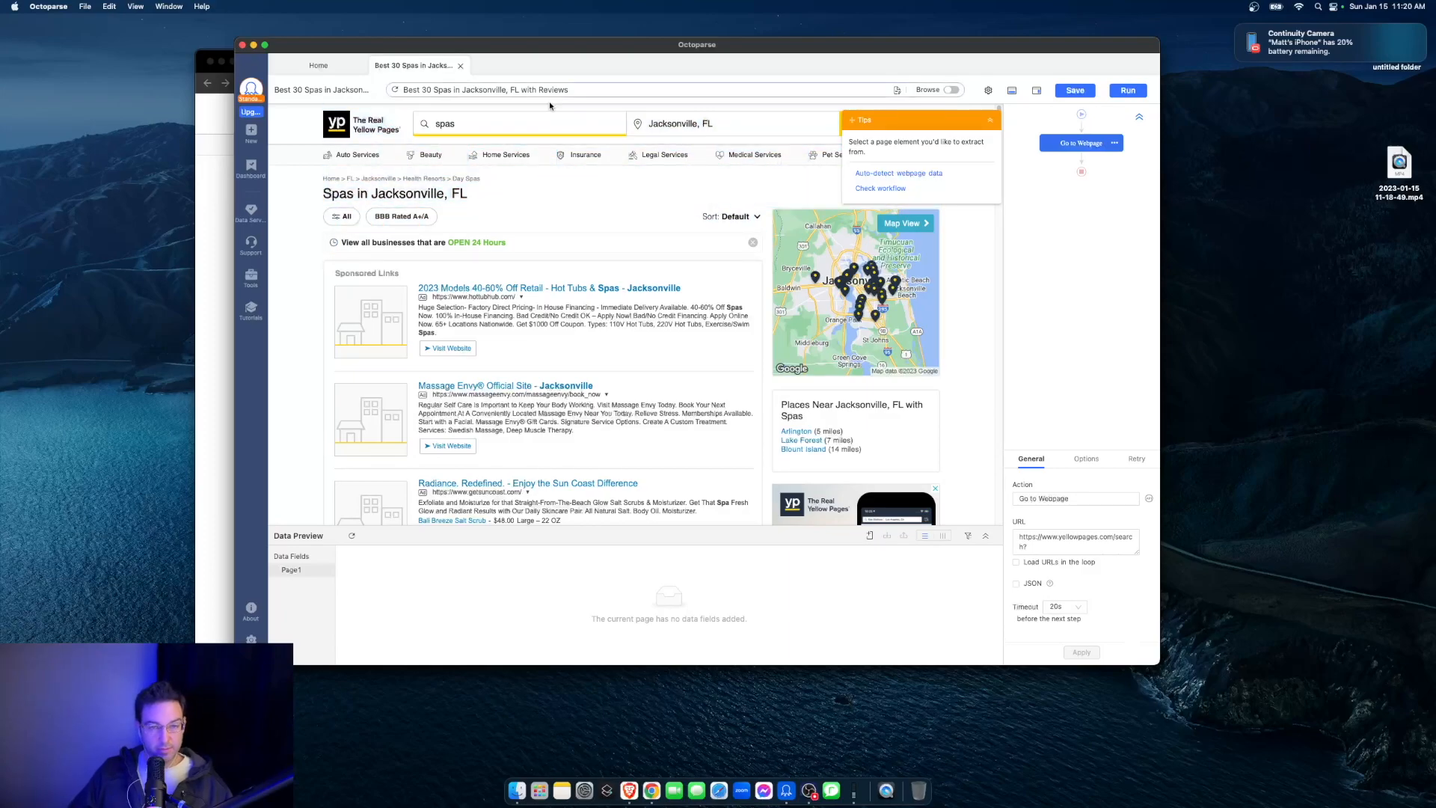
click(909, 174)
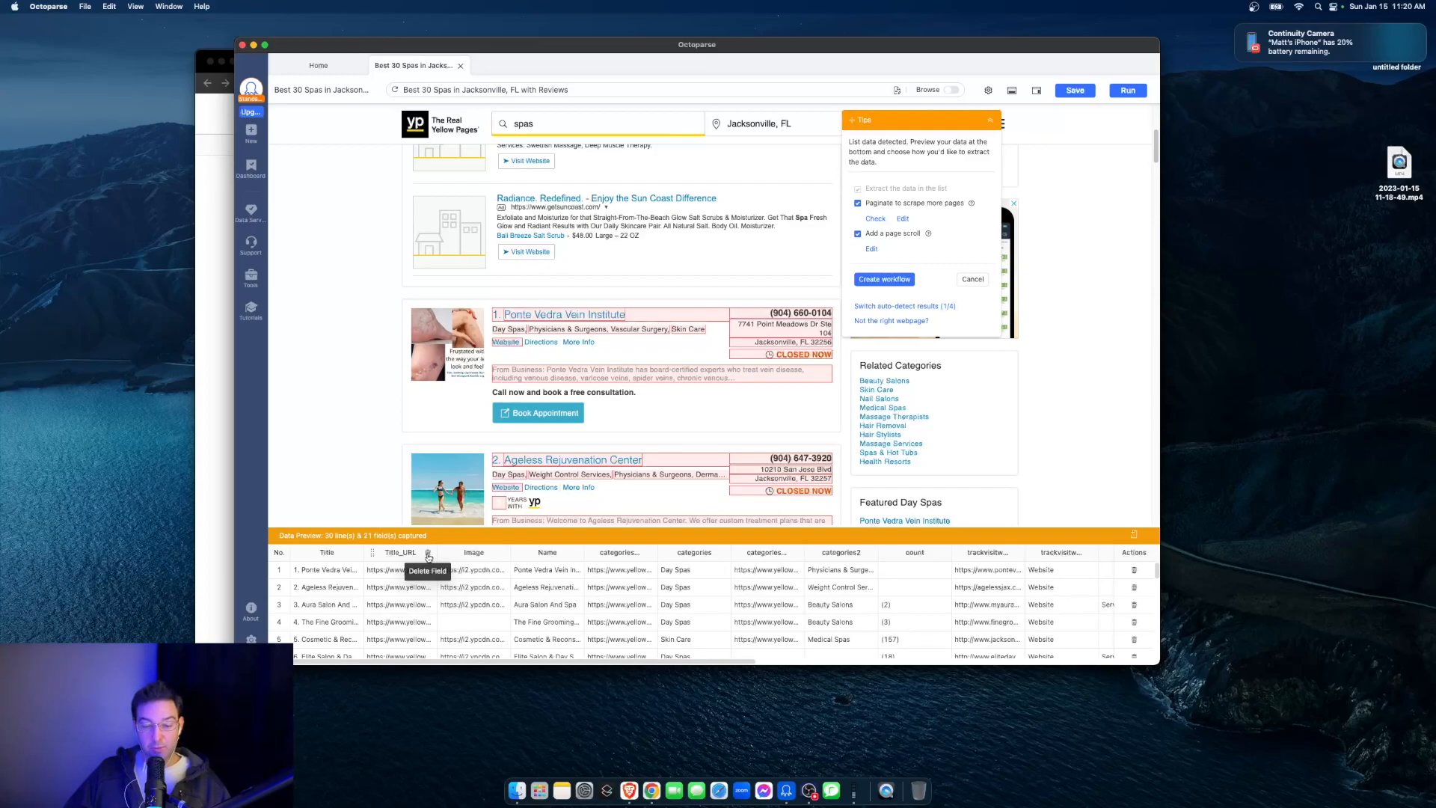
- Delete the Title_URL, Image, Name, first category, count, website text and menu fields from the data preview, keeping Title and the website URL
click(428, 553)
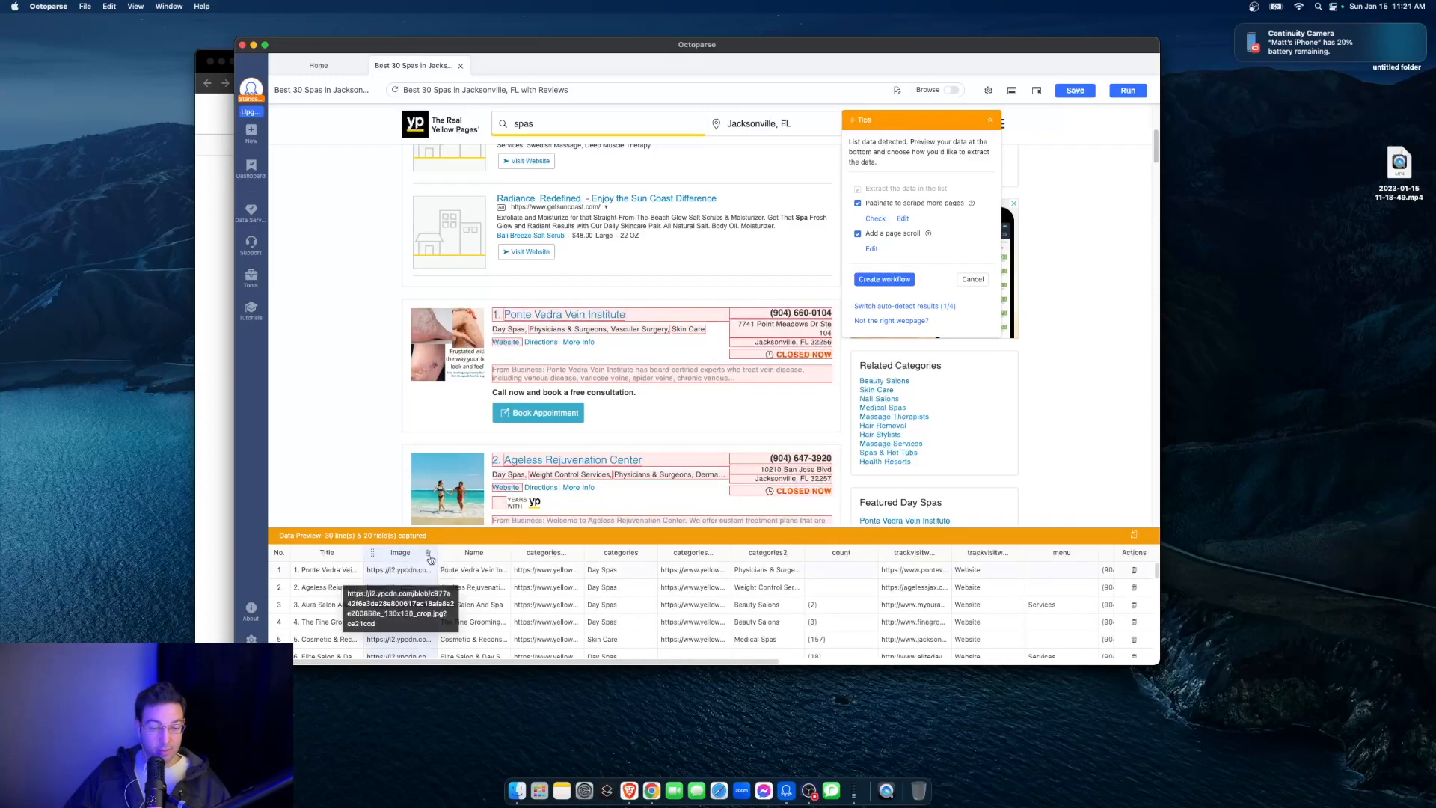
click(428, 554)
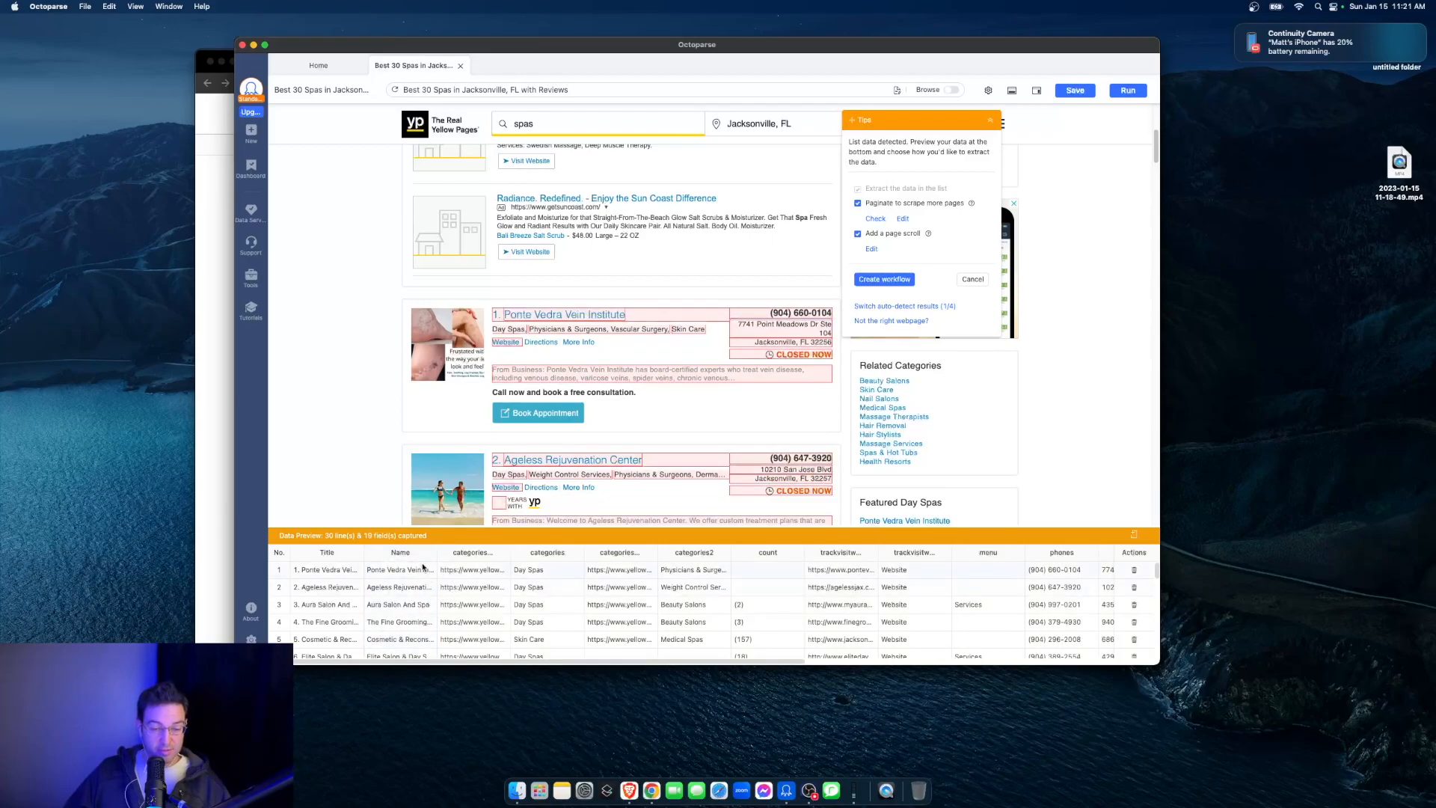
click(428, 553)
click(428, 553)
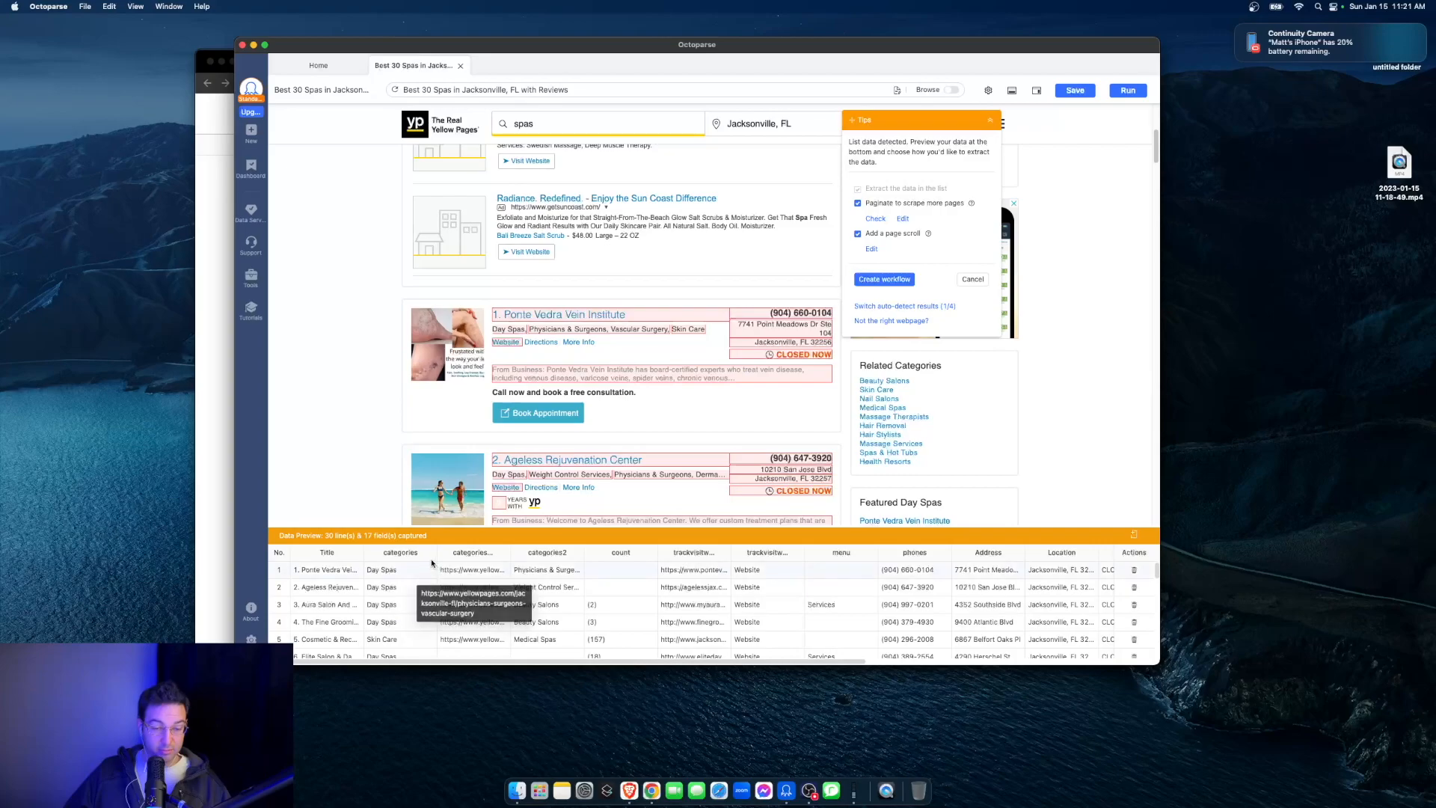
click(428, 553)
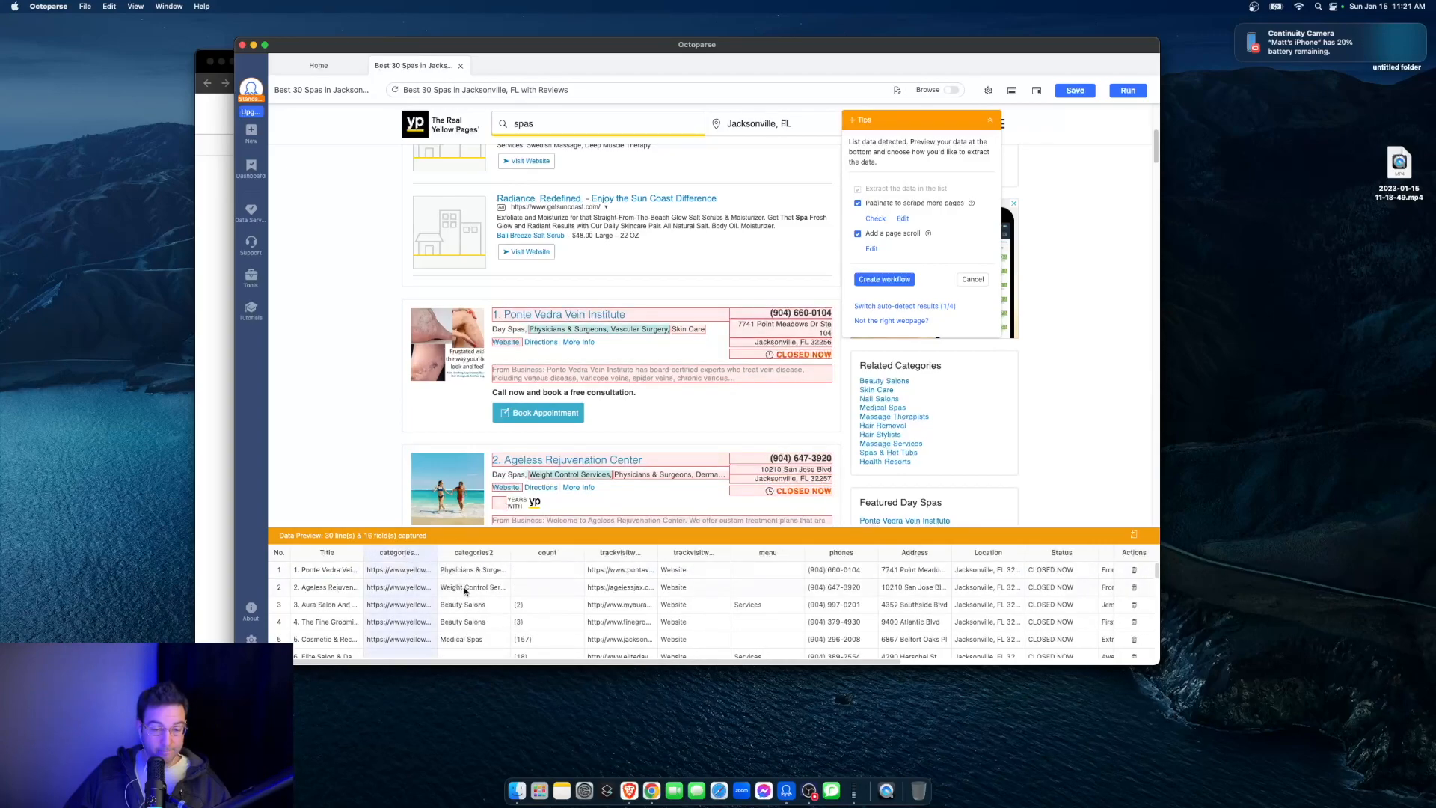
click(428, 553)
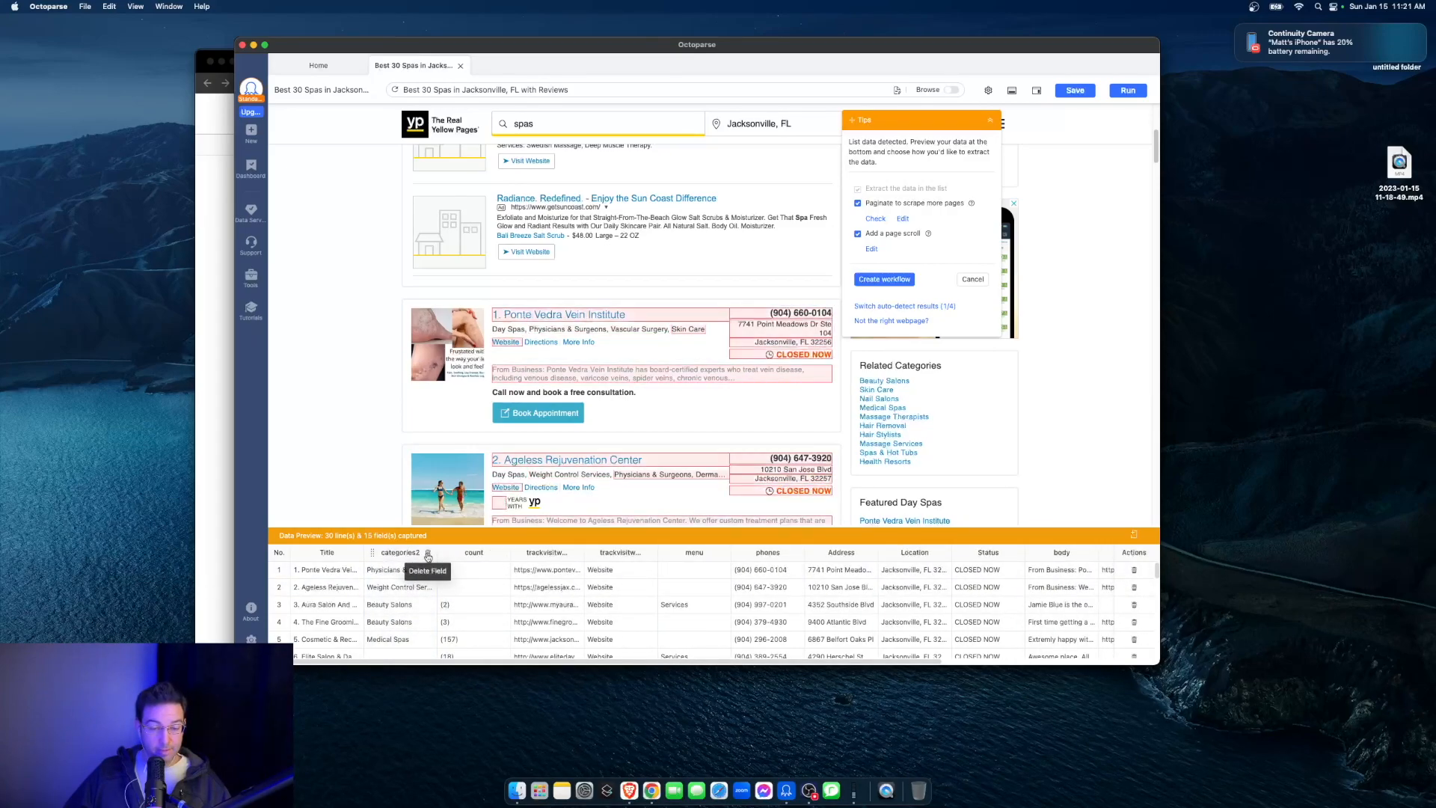
click(428, 553)
click(427, 553)
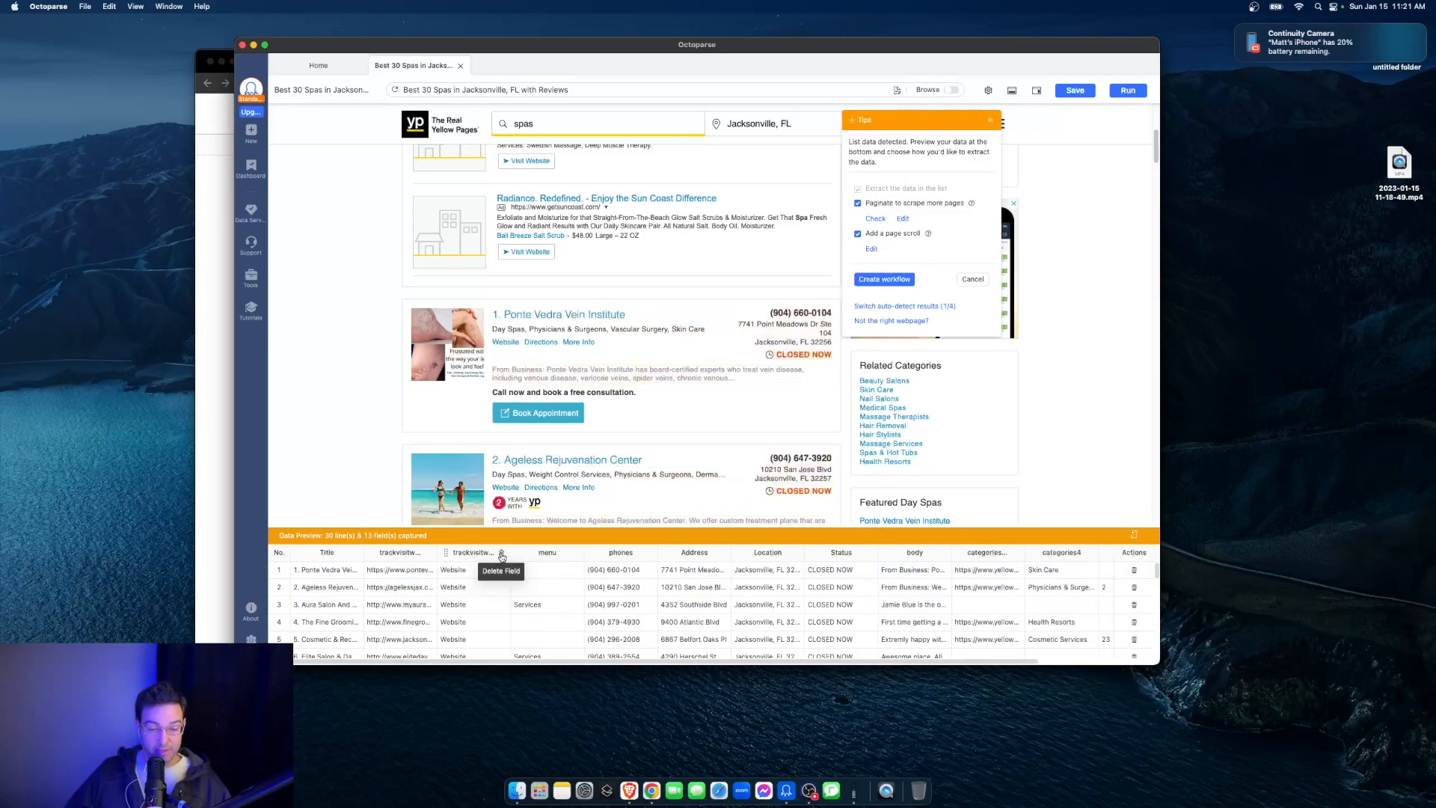
click(501, 554)
click(501, 553)
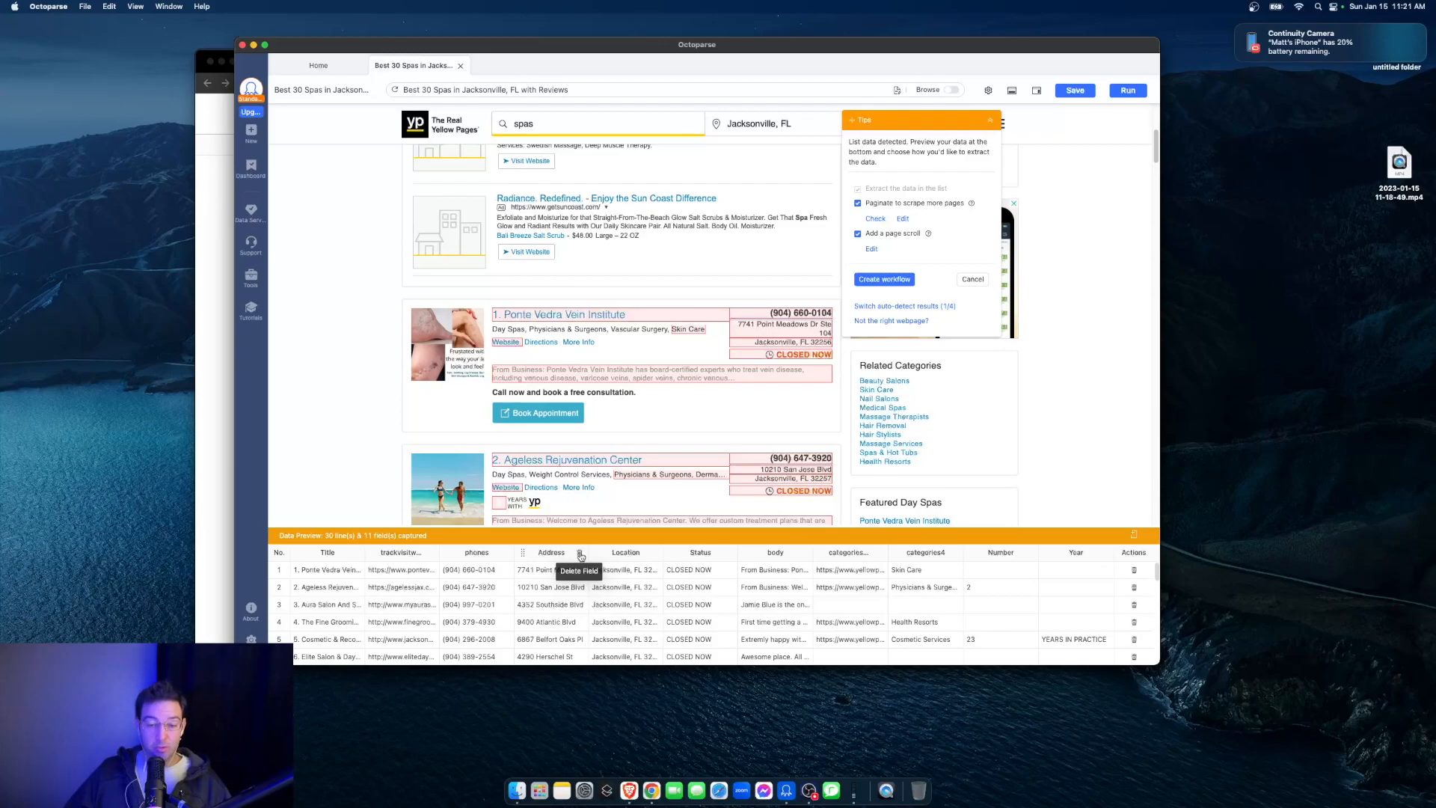
- Delete the Address, Location, Status, body, remaining category, Number and Year fields from the data preview, keeping phones
click(580, 556)
click(610, 556)
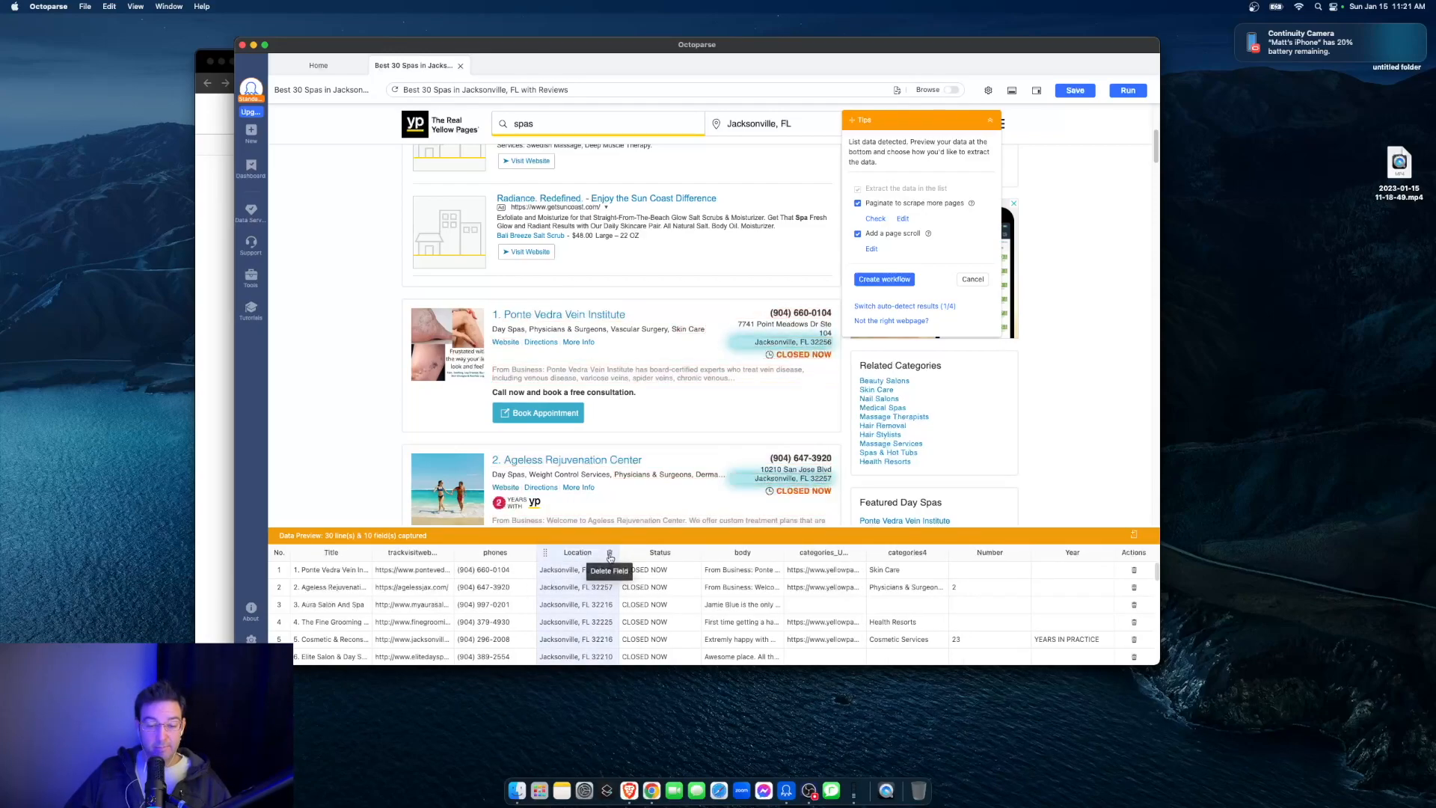
click(646, 553)
click(695, 554)
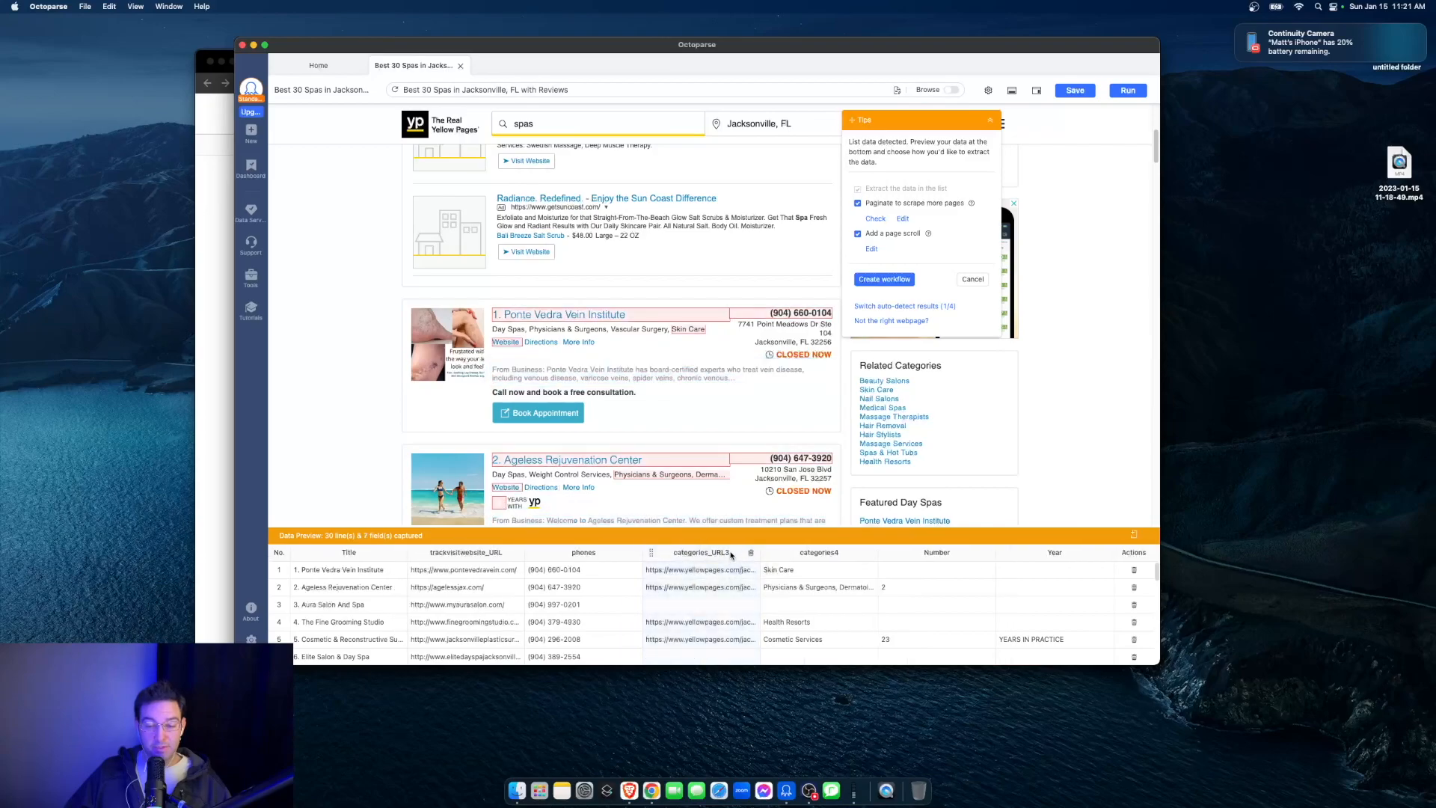
click(752, 556)
click(830, 555)
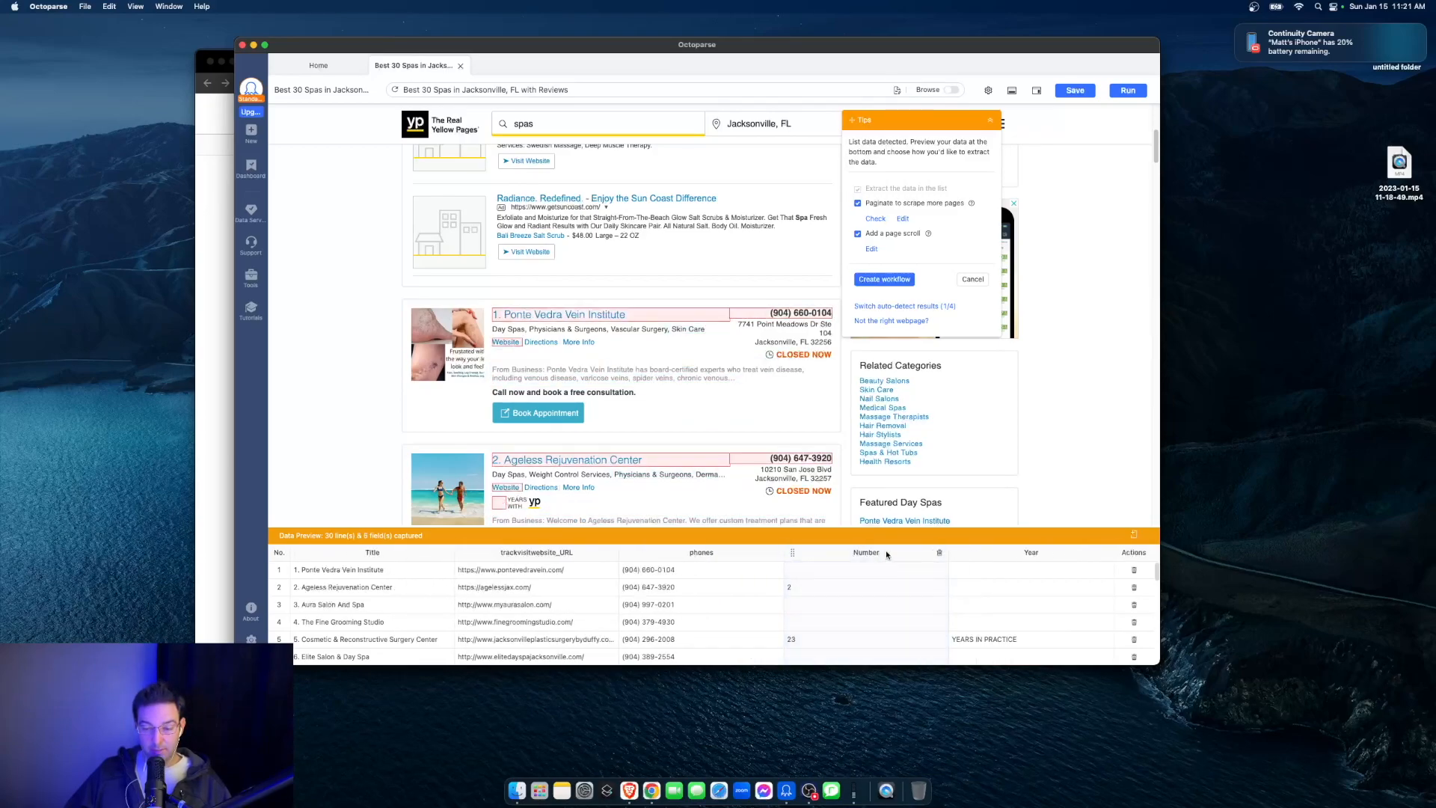
click(937, 554)
click(1104, 553)
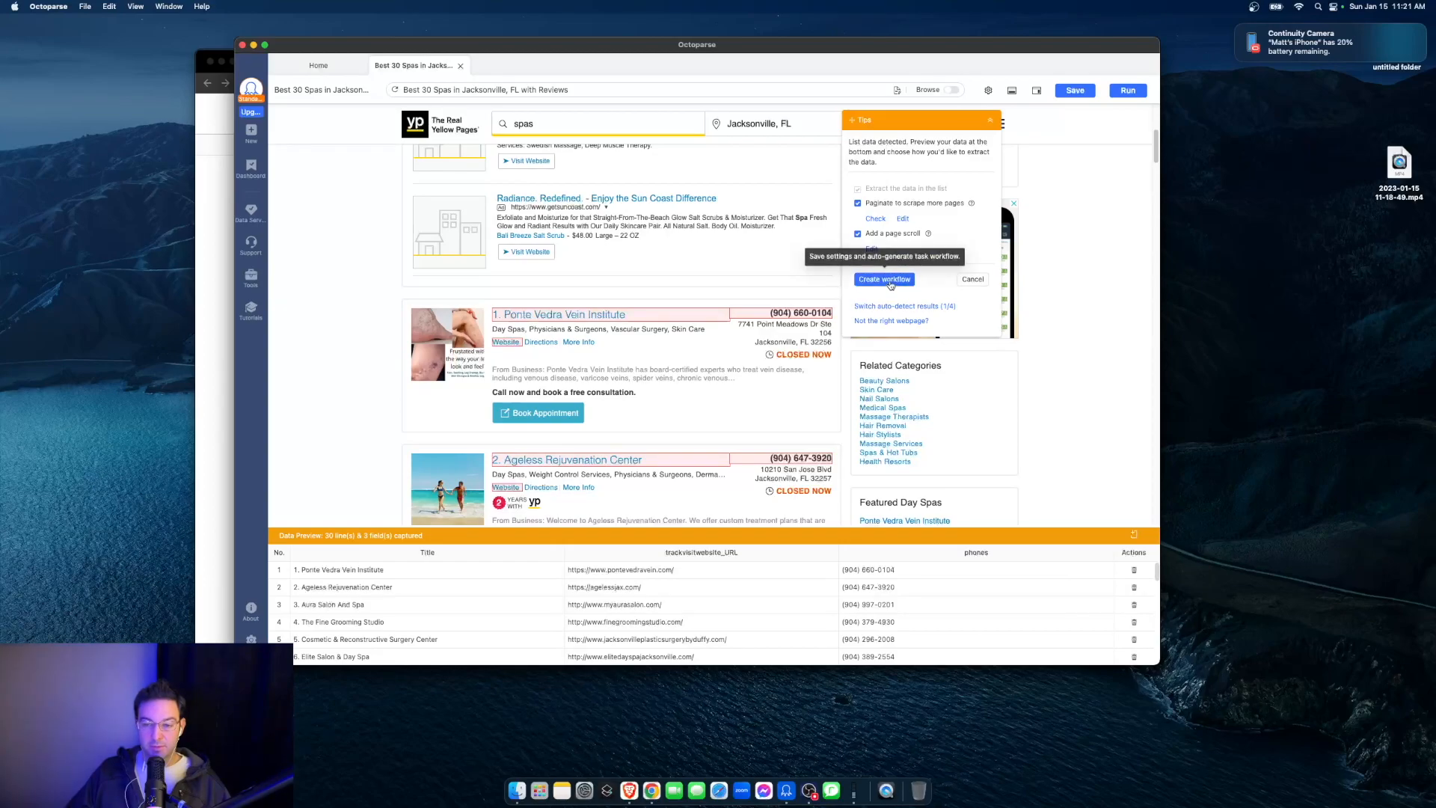
- Create the workflow with pagination and page scroll, and run the task on the local device in Standard Mode
click(886, 280)
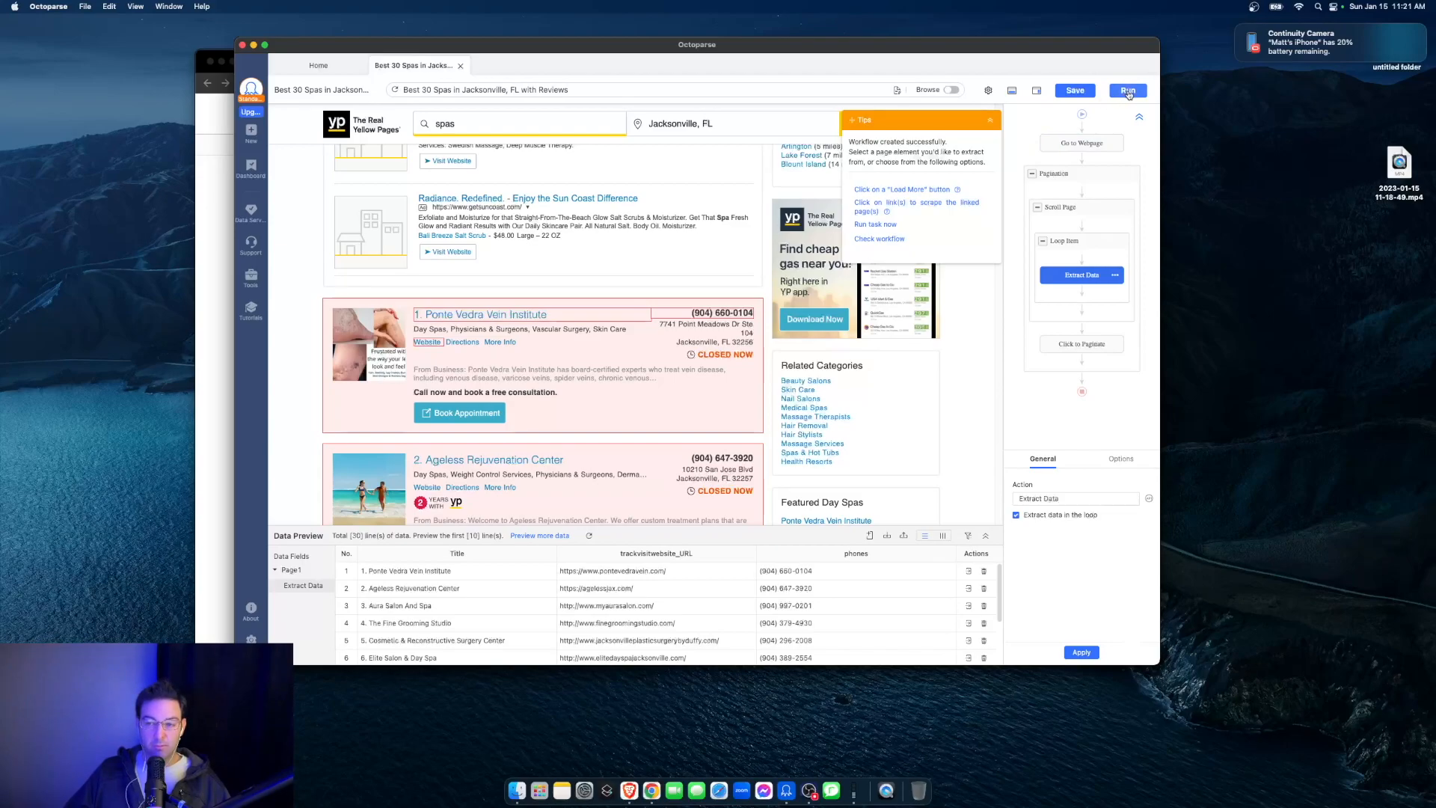
click(1128, 92)
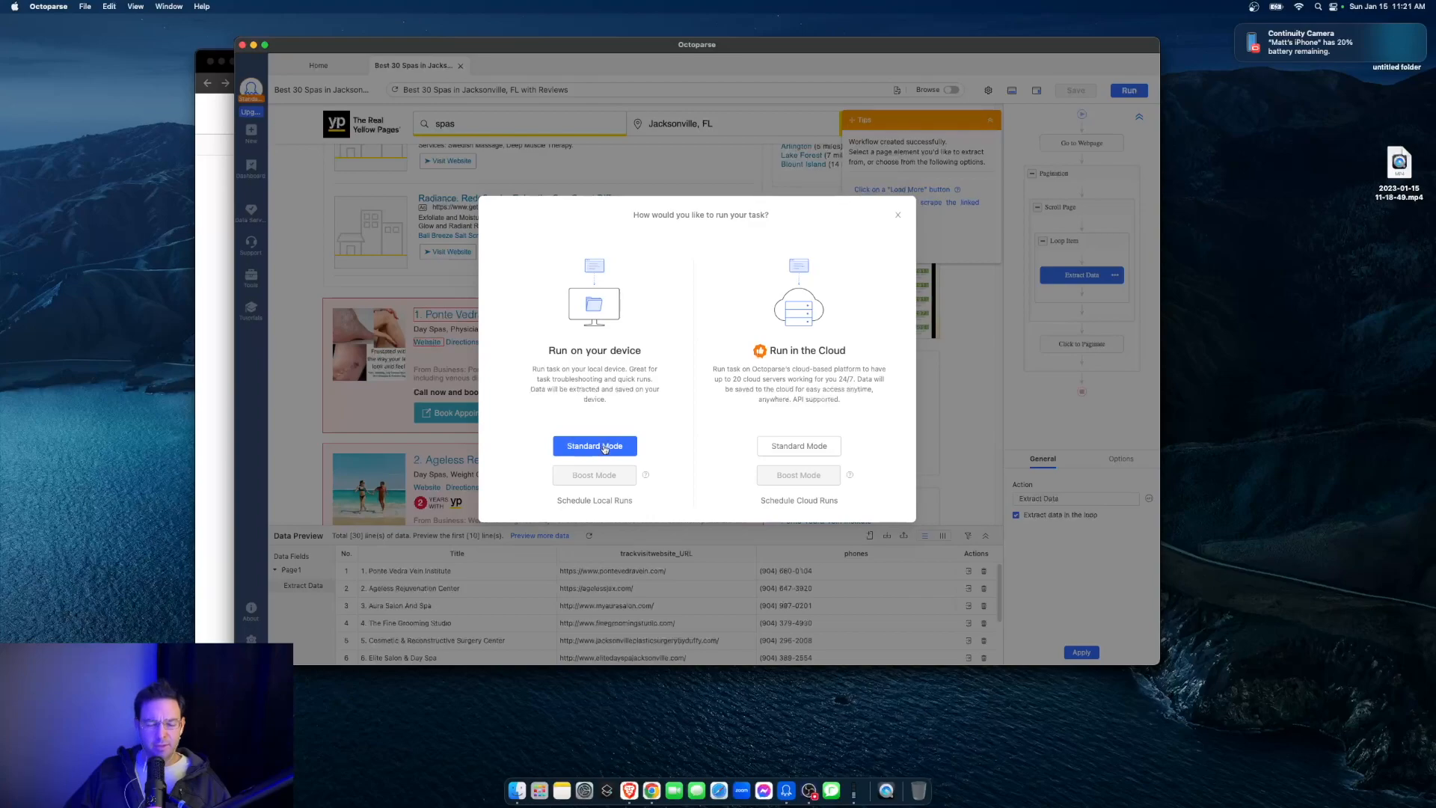
click(606, 446)
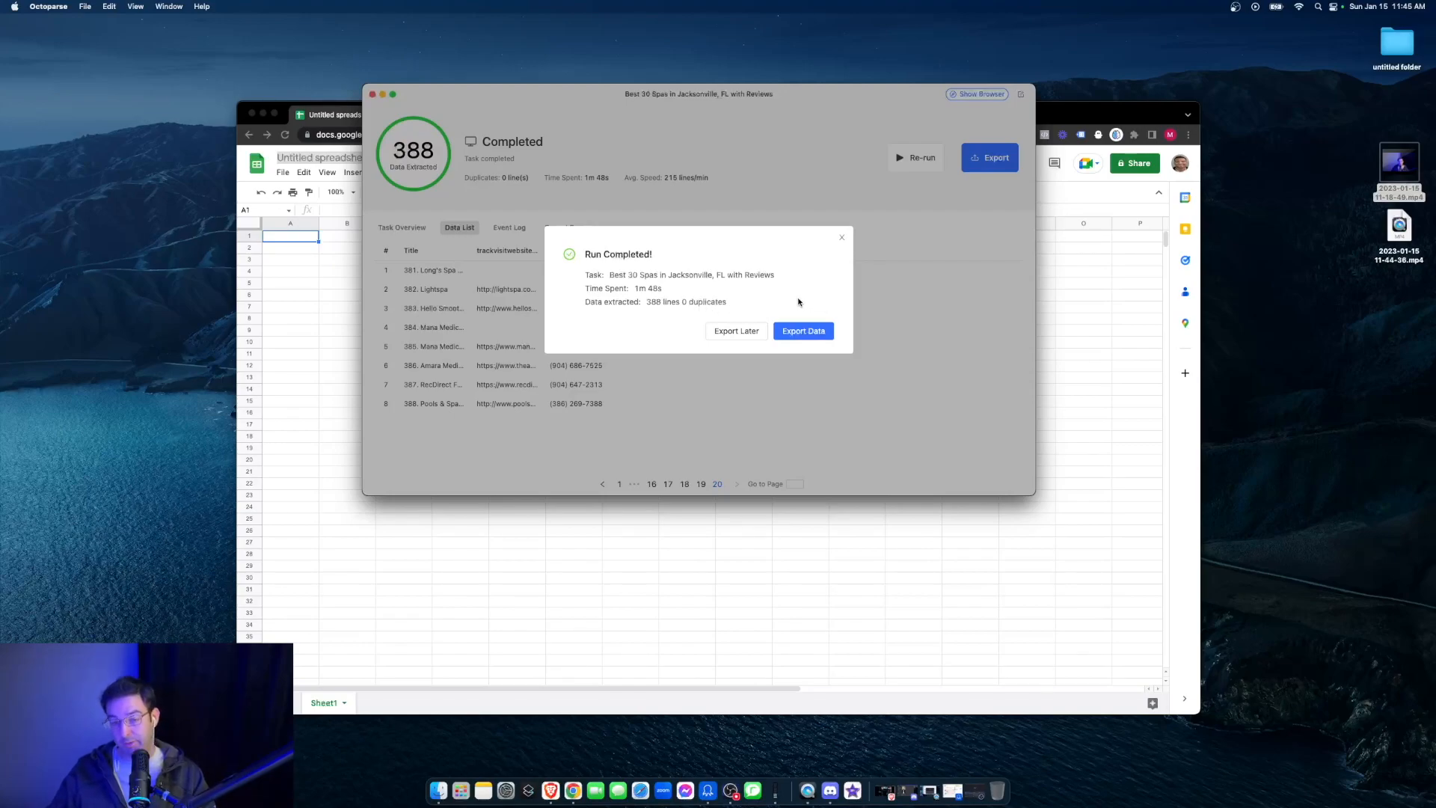
- Export the extracted data as a CSV file named spasjacksonvilleyellowpages to the Desktop
click(812, 332)
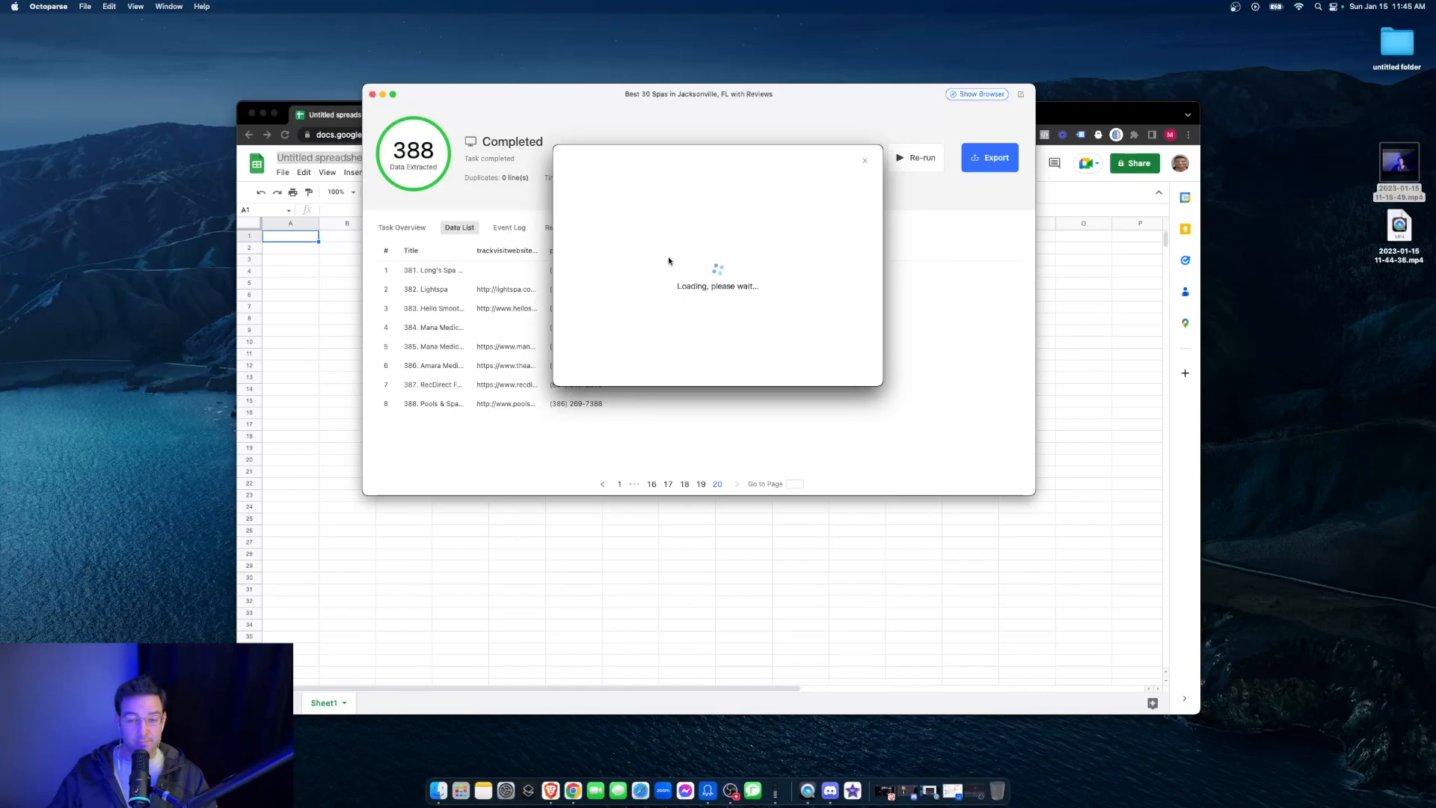
click(681, 199)
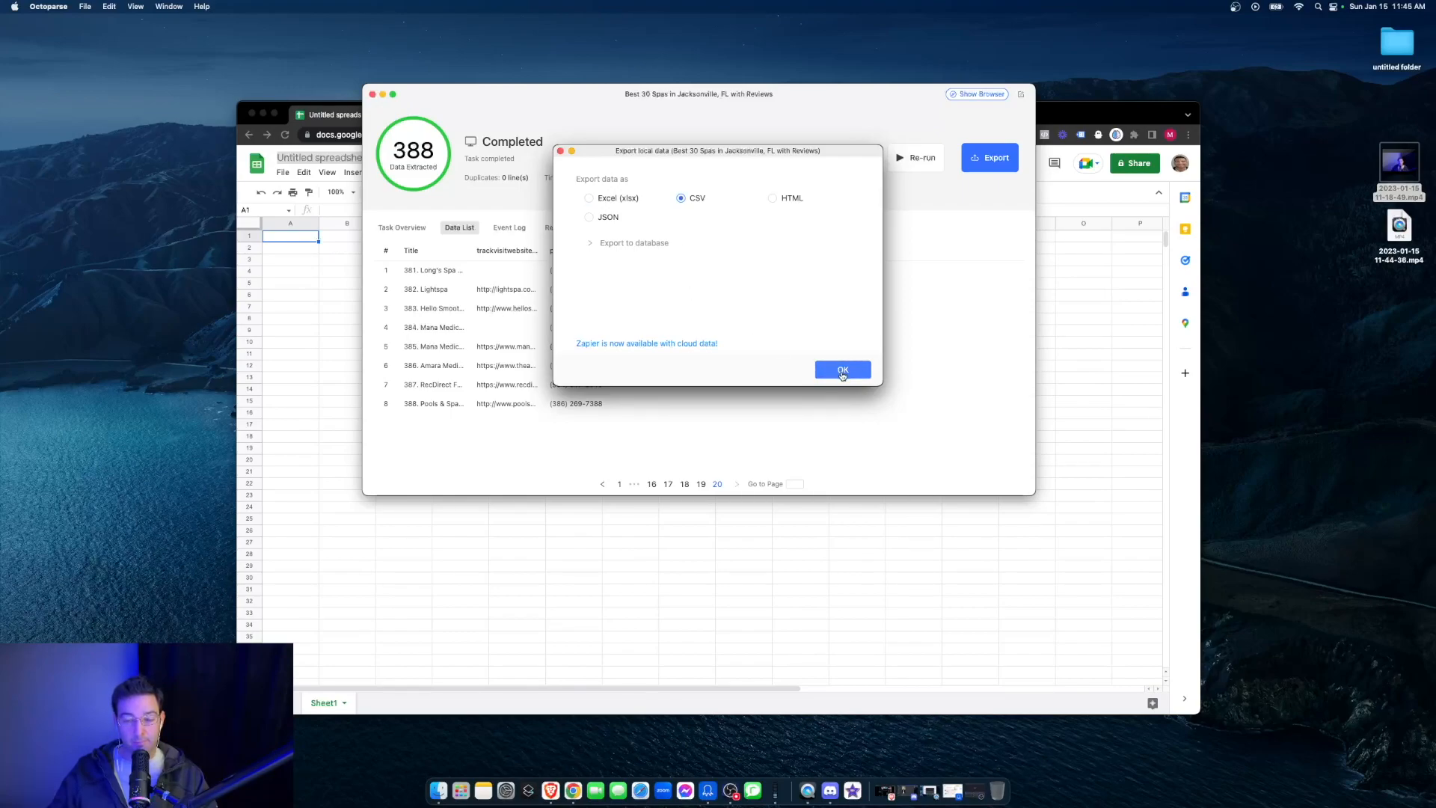
click(842, 371)
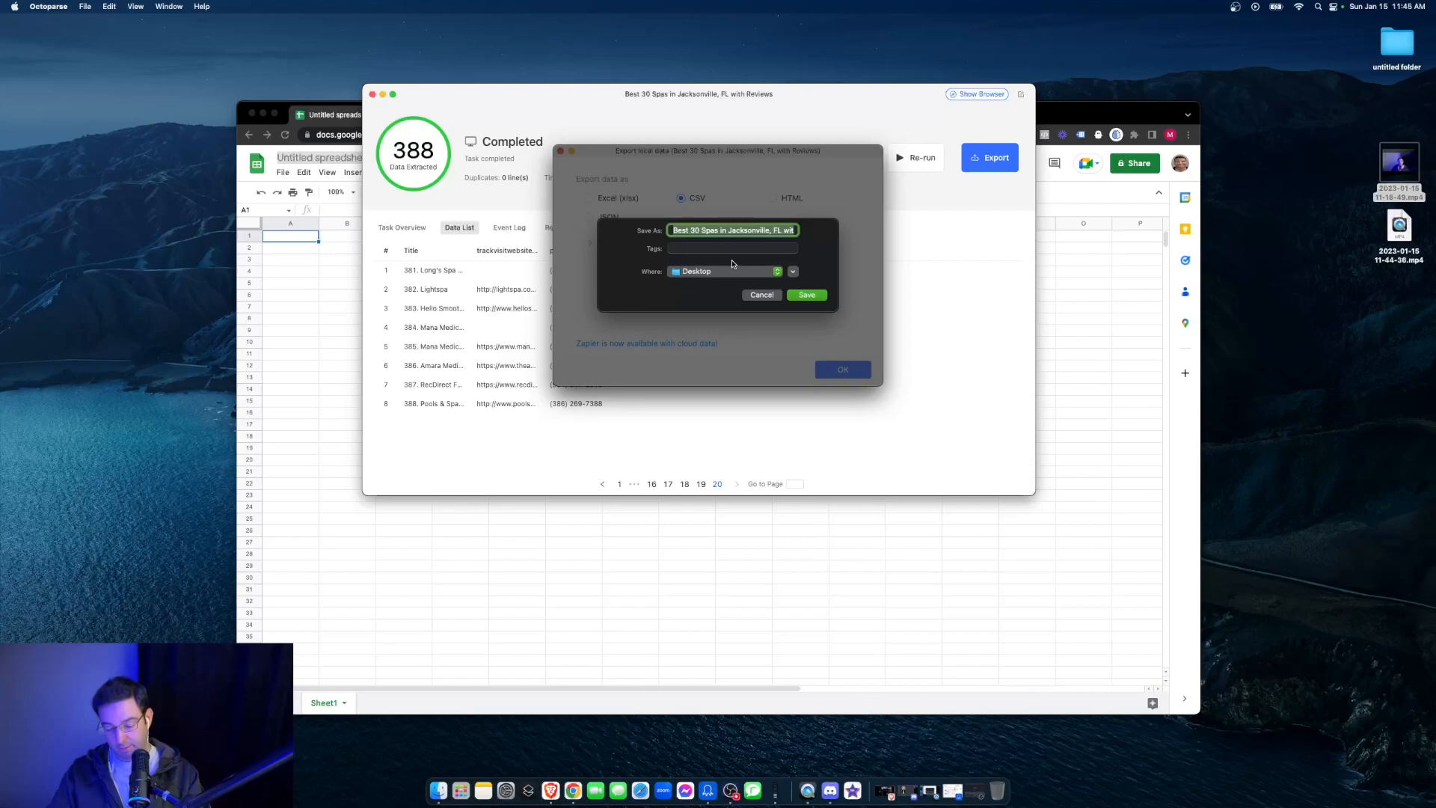
text(spasjacksonvilleyellowpages)
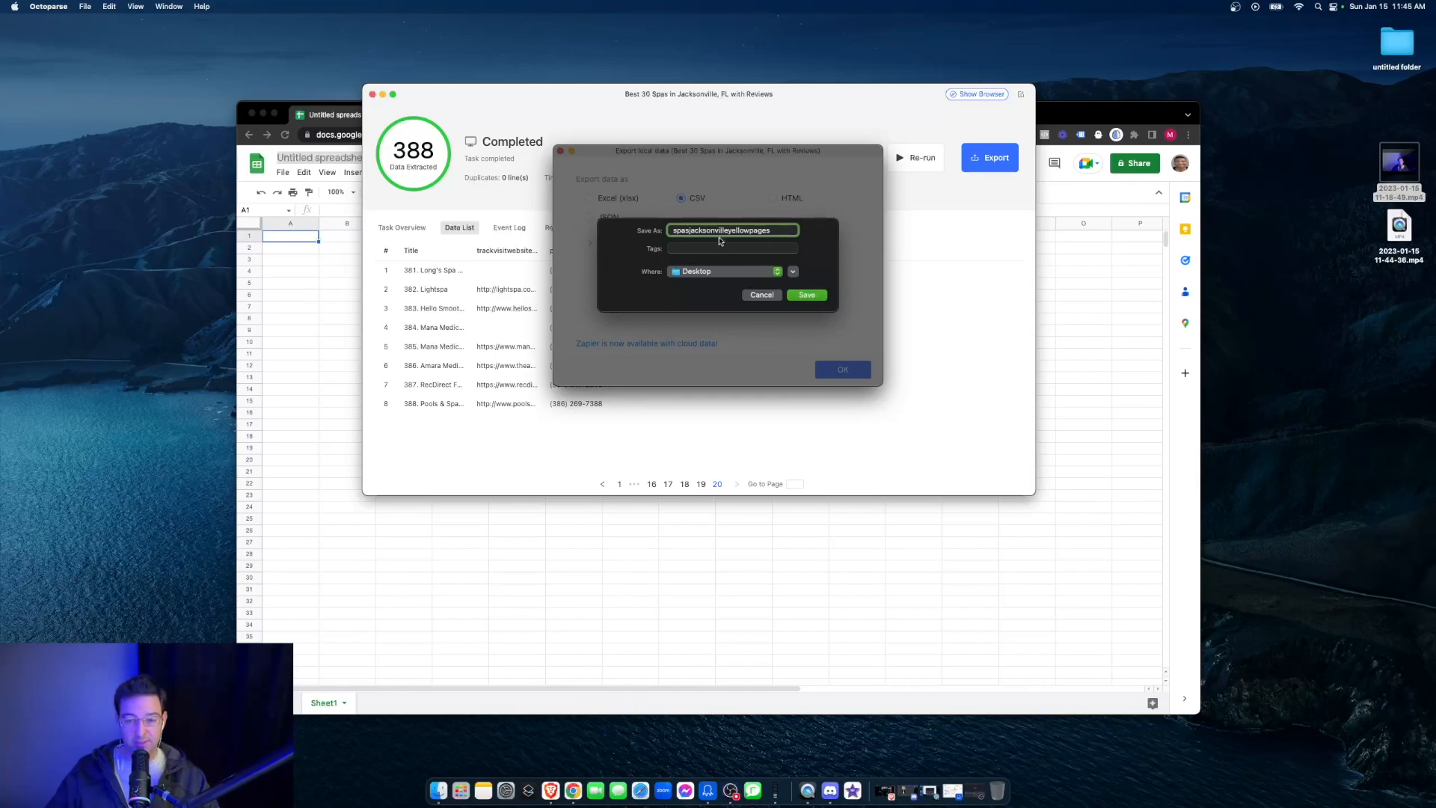
drag(674, 229, 745, 237)
click(773, 232)
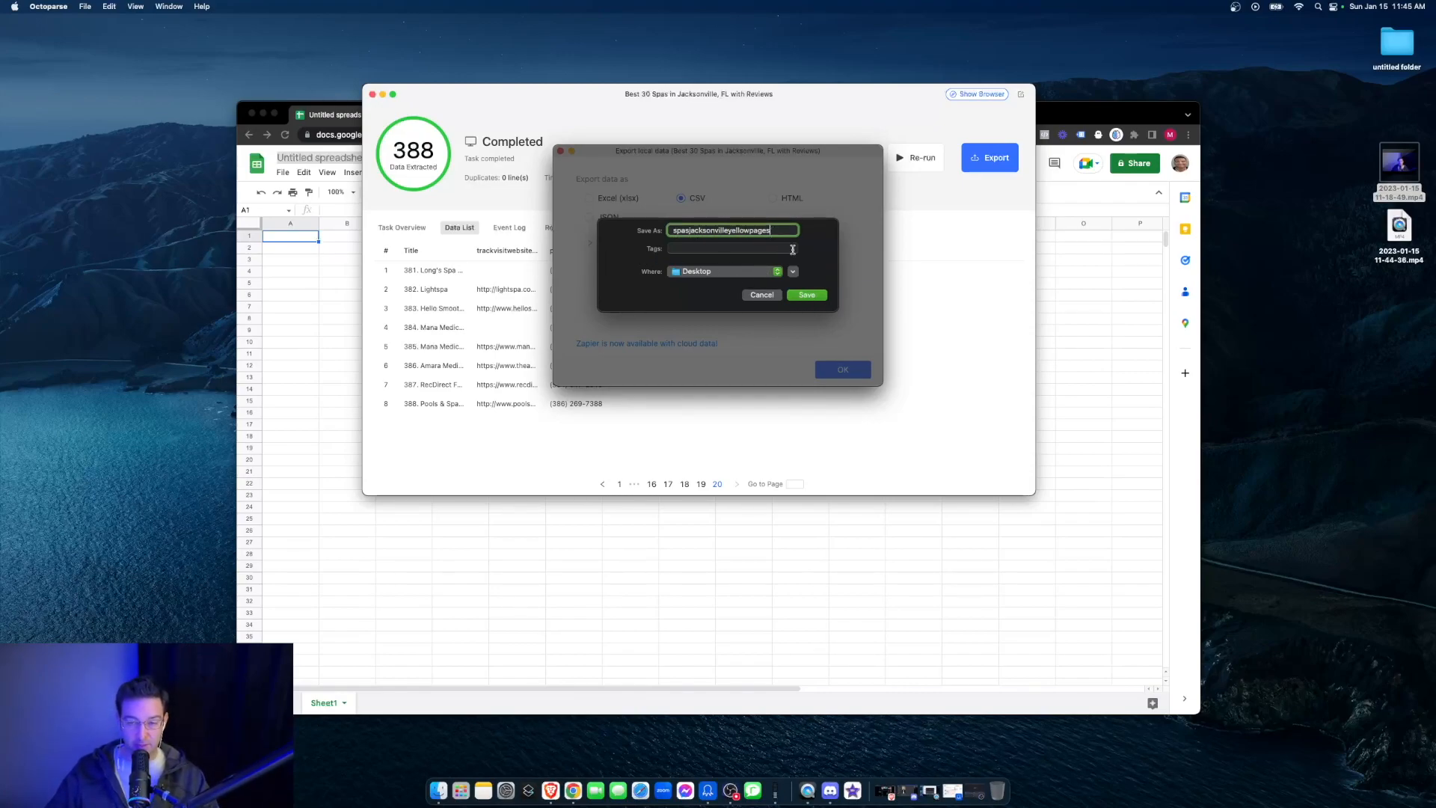
click(816, 297)
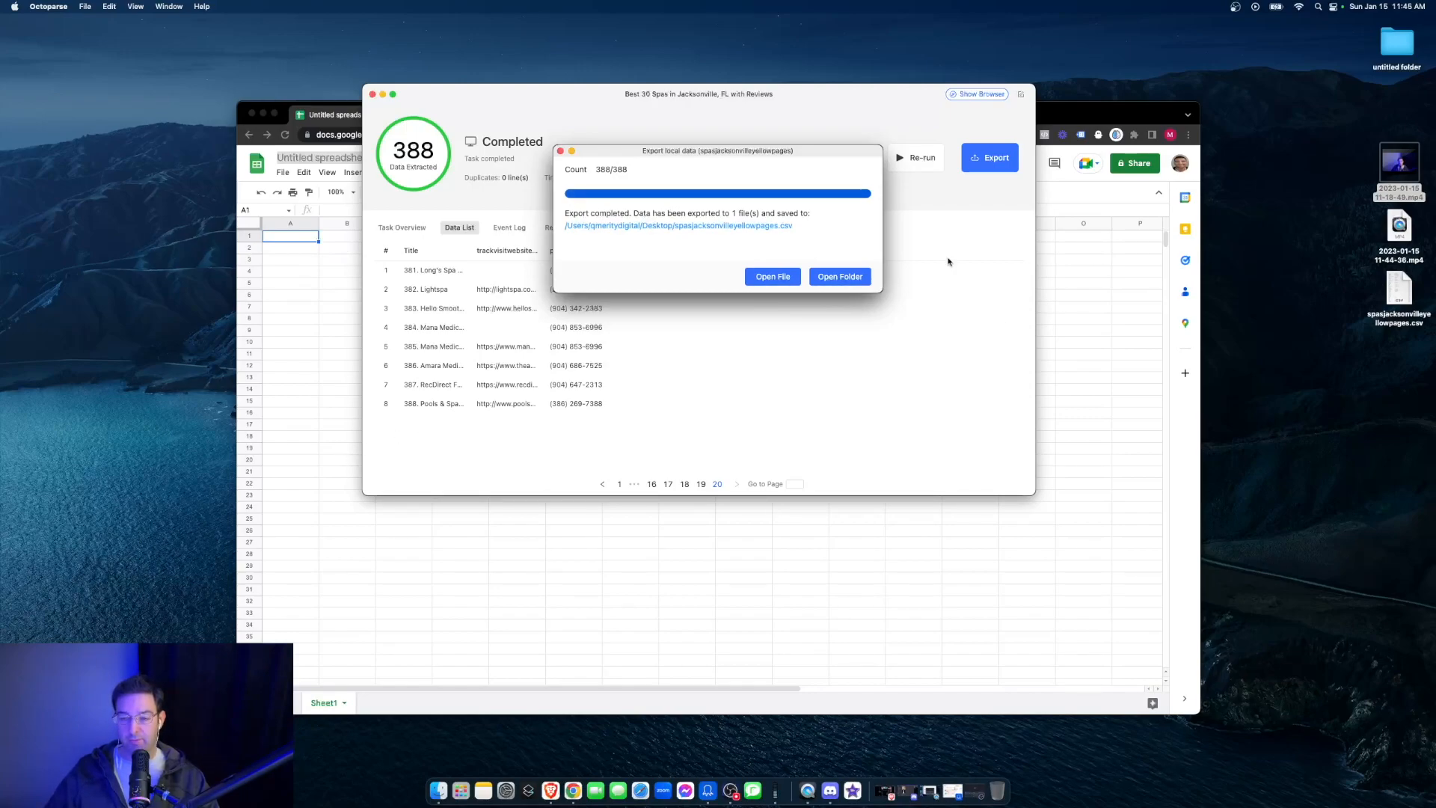
- Switch to Google Sheets and import spasjacksonvilleyellowpages.csv from the Desktop into the blank spreadsheet, using Append to current sheet
click(304, 311)
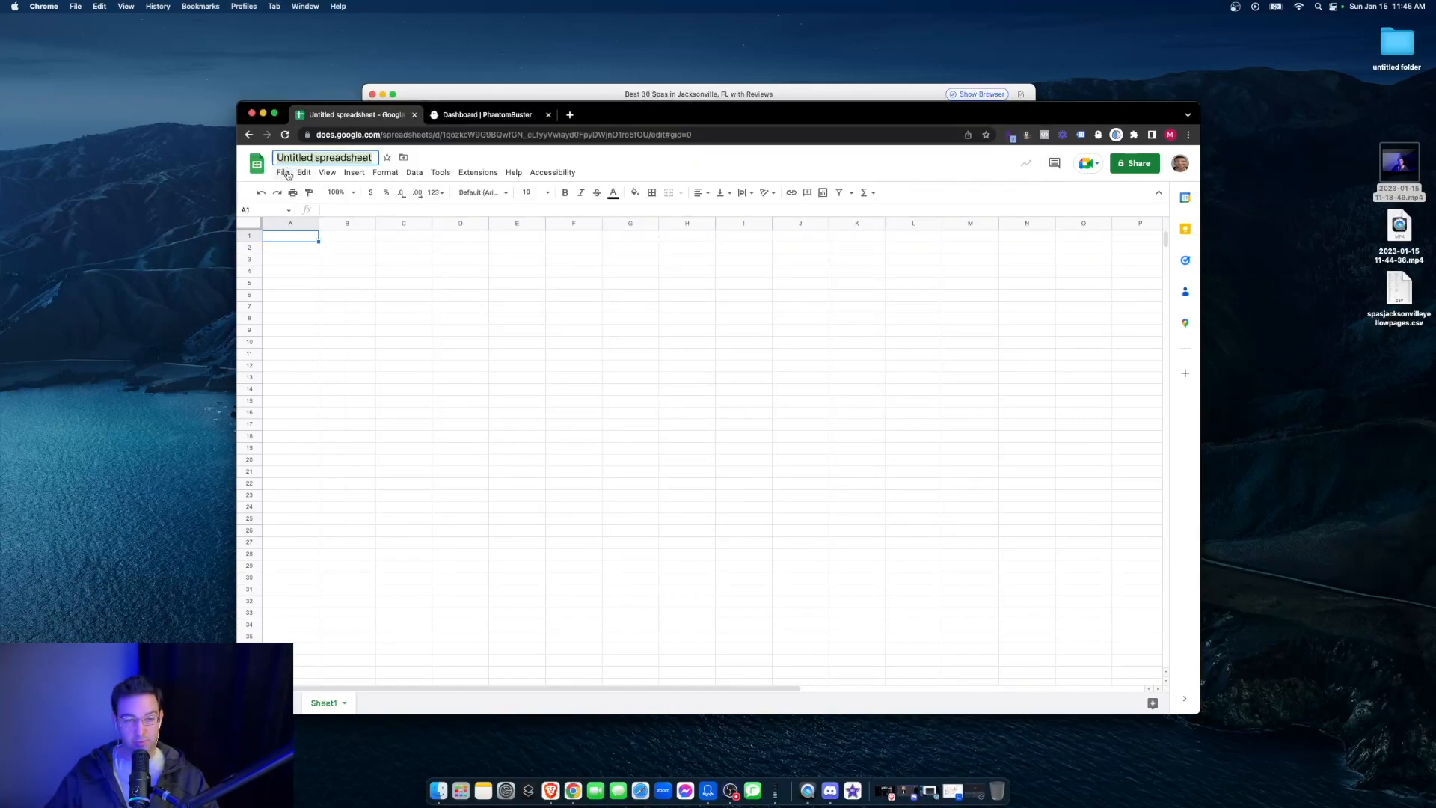
drag(673, 112, 792, 64)
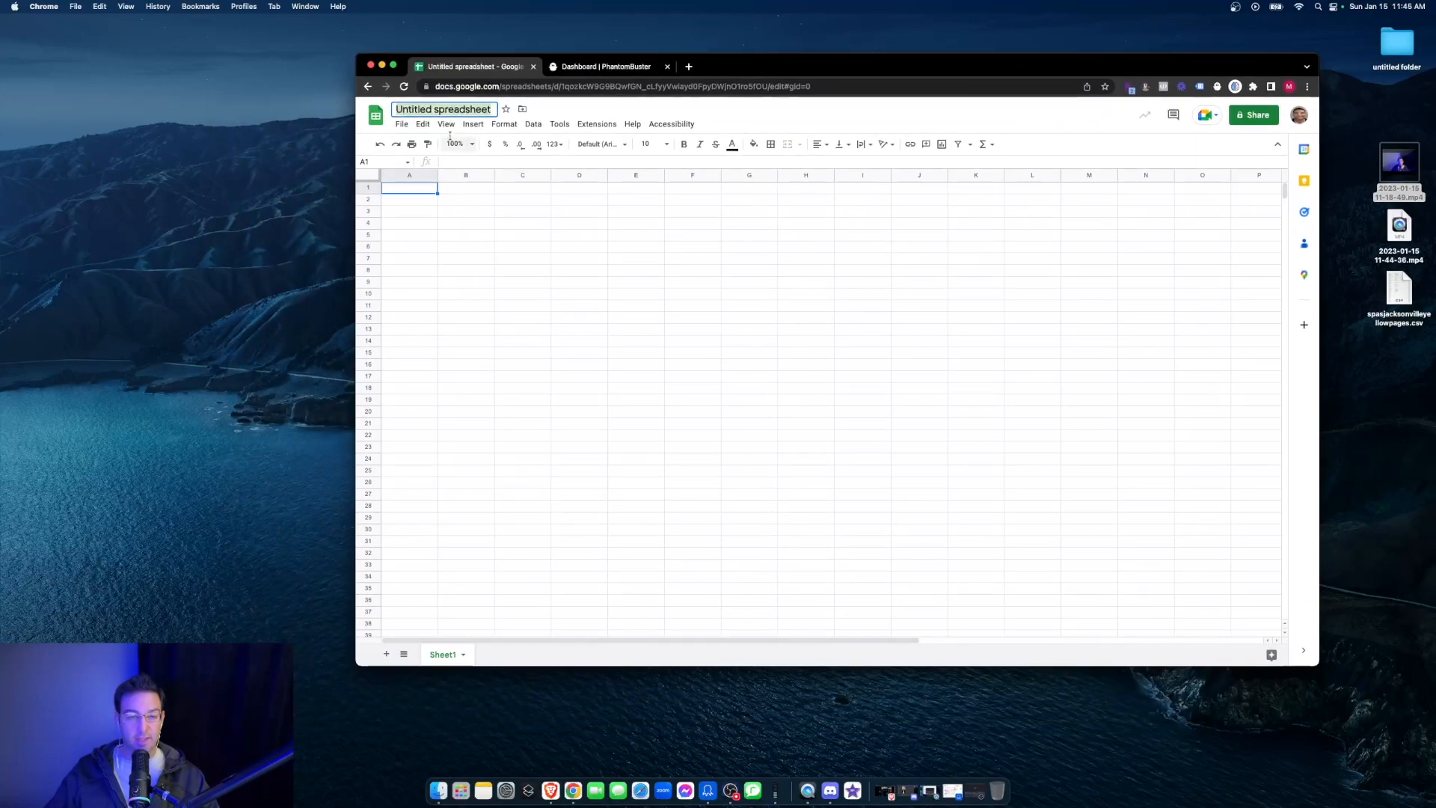
click(402, 124)
click(419, 184)
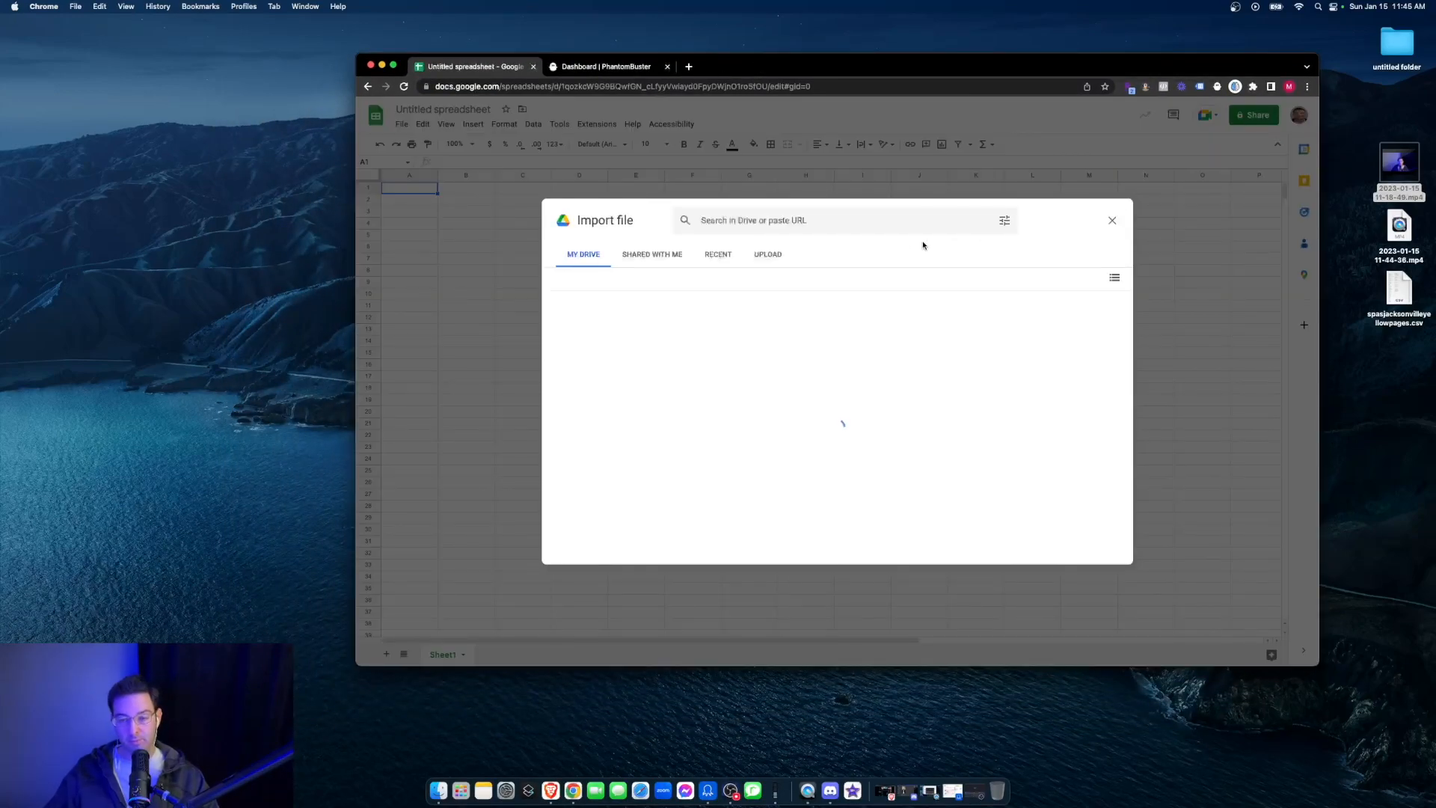
click(768, 255)
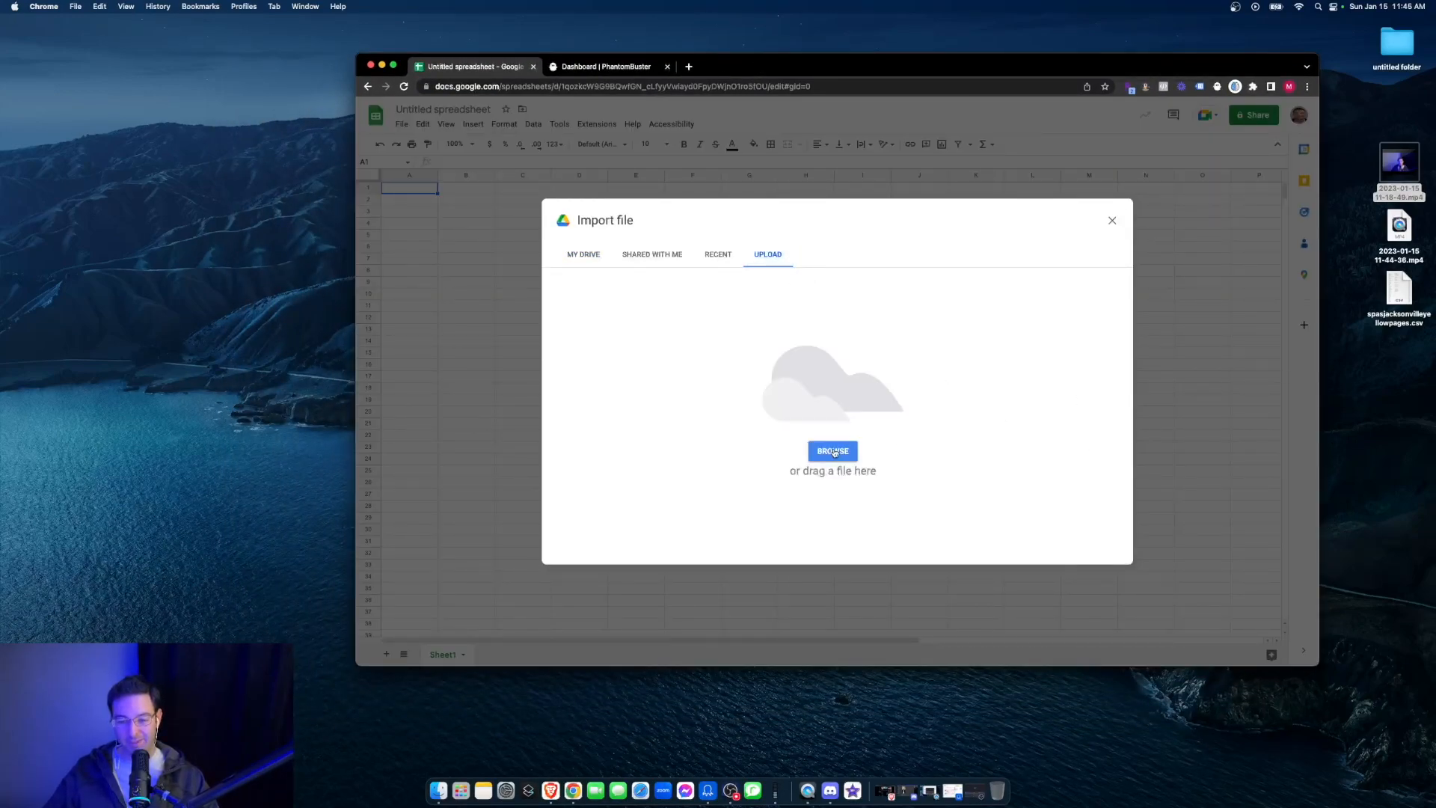
drag(1387, 305, 860, 388)
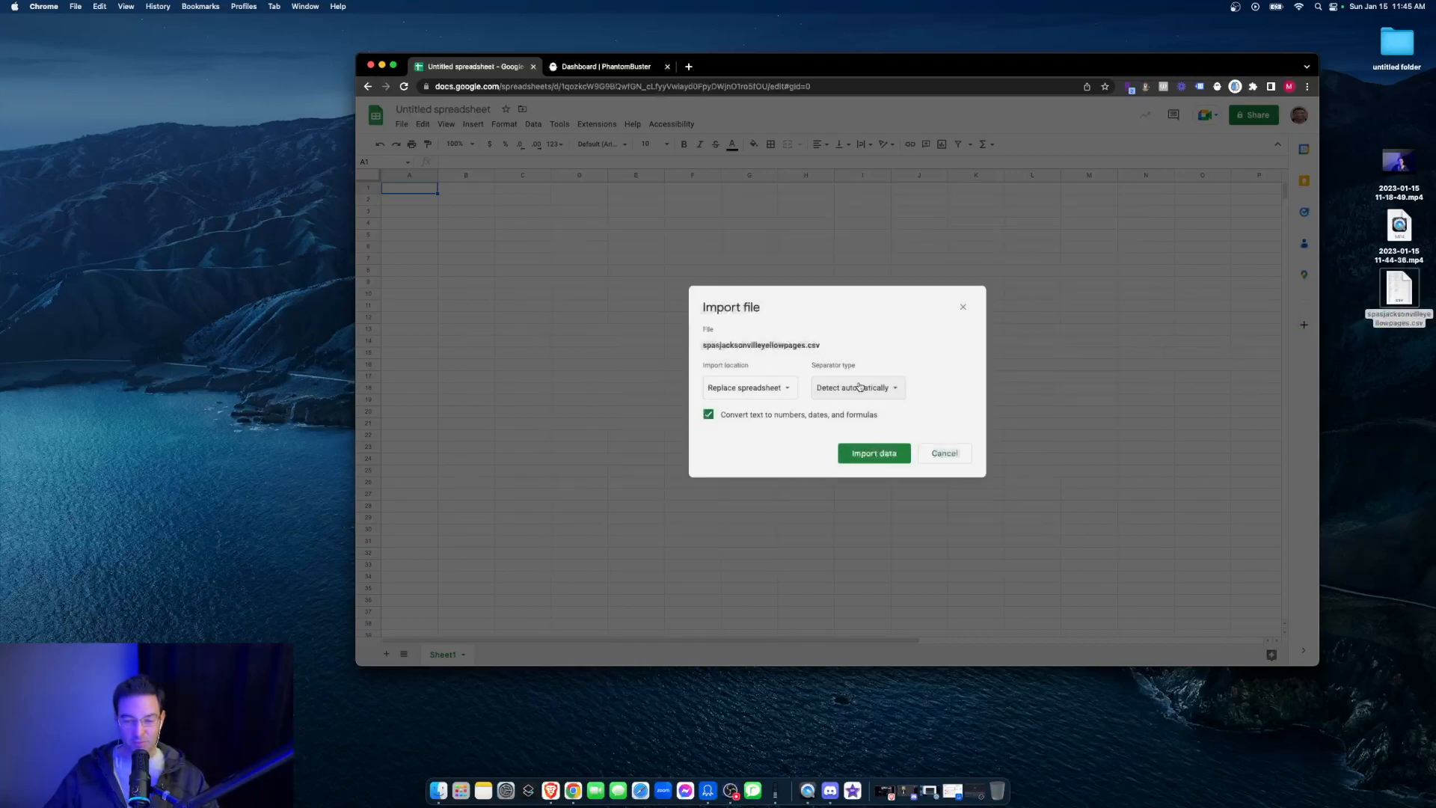
click(751, 387)
click(762, 423)
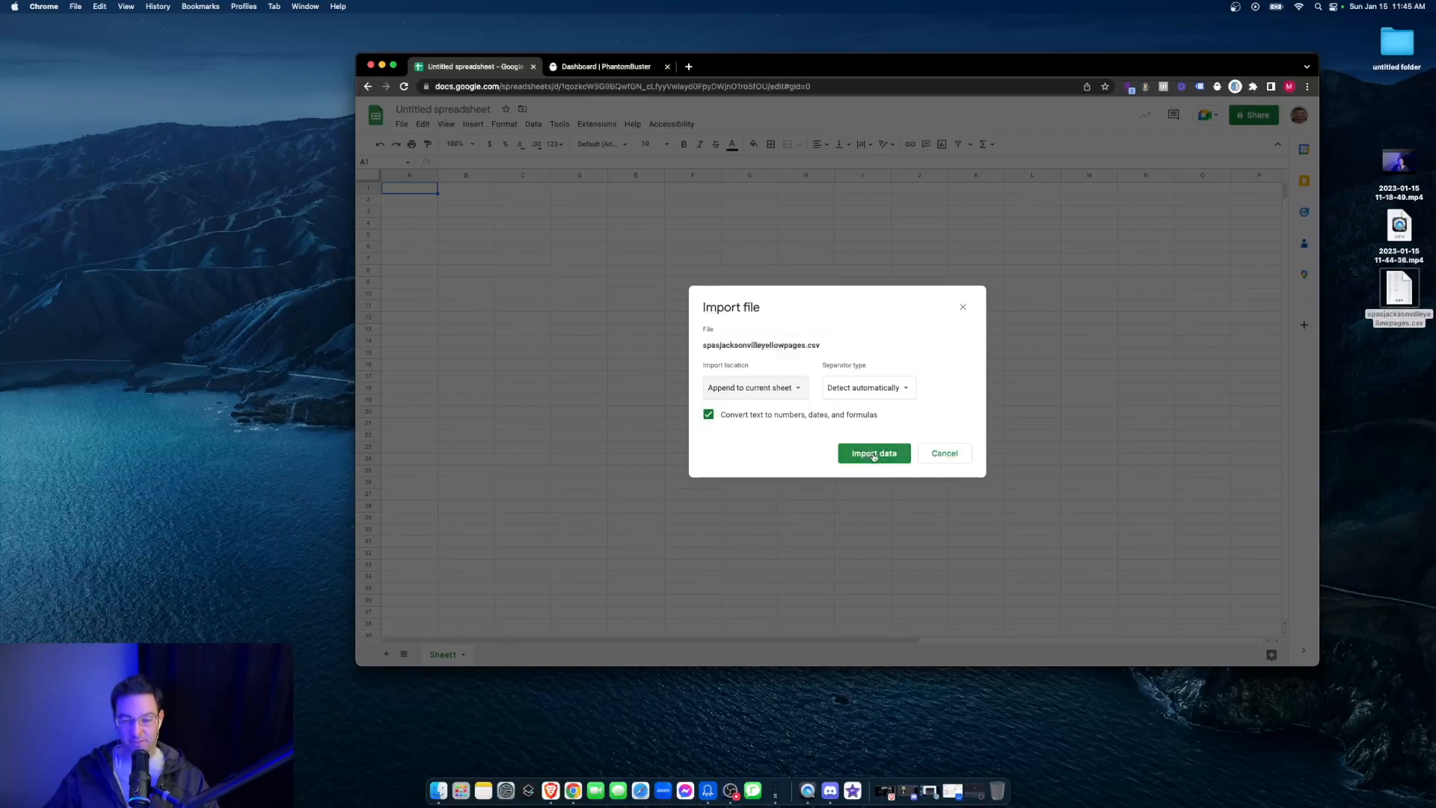
click(839, 456)
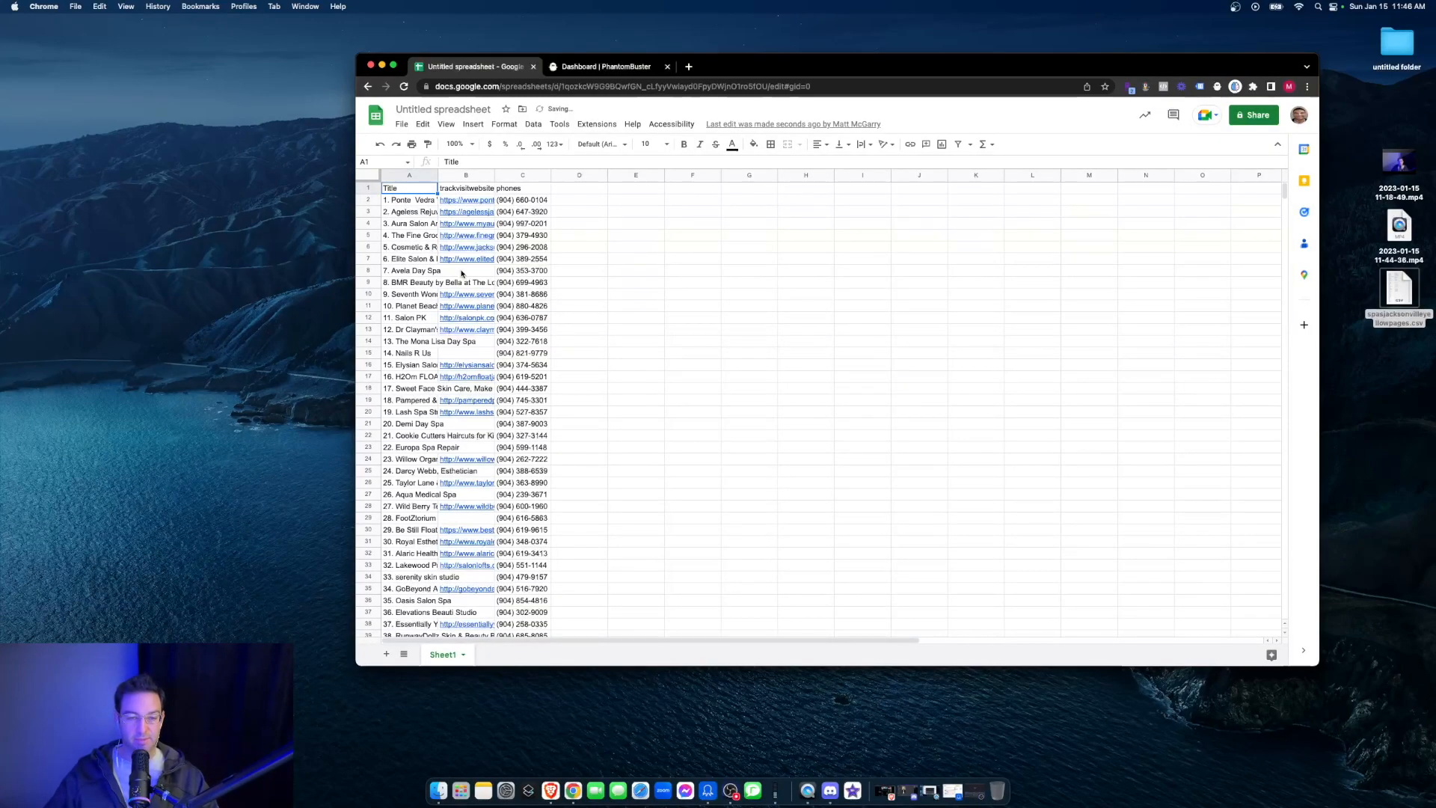
- Rename the spreadsheet as SPas Jacksonville
scroll(479, 240, down, 4)
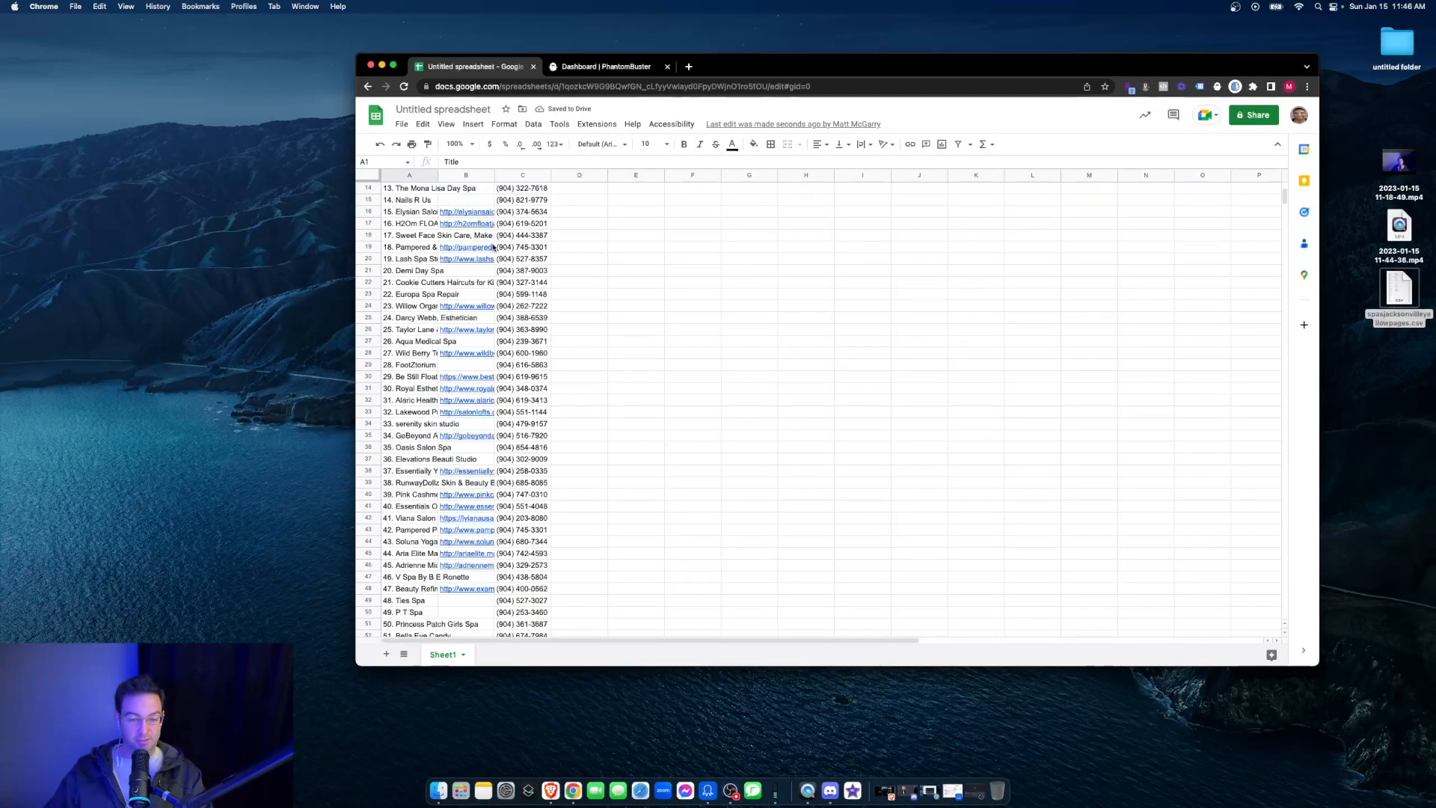
scroll(469, 249, up, 4)
scroll(478, 231, up, 1)
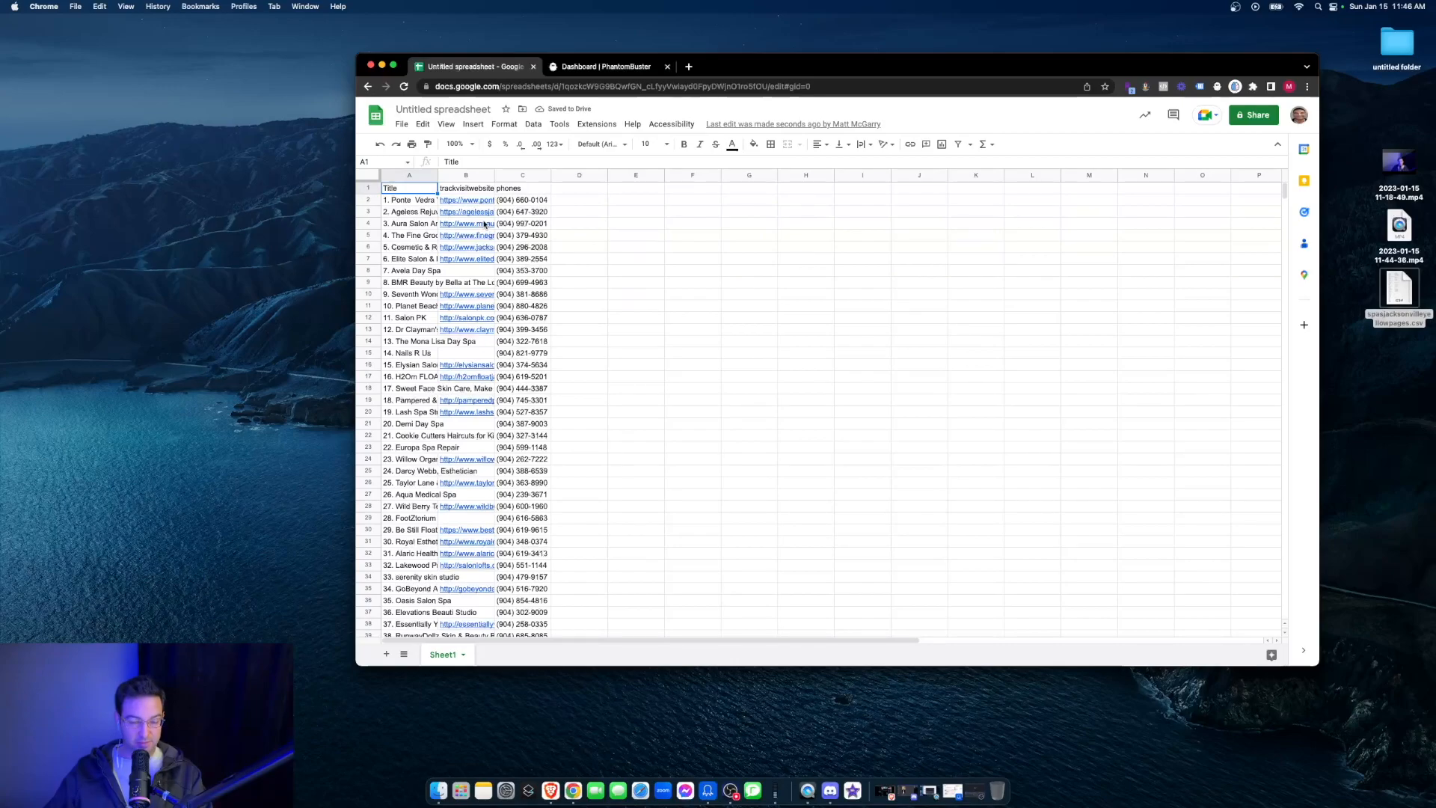
click(431, 109)
text(SPas)
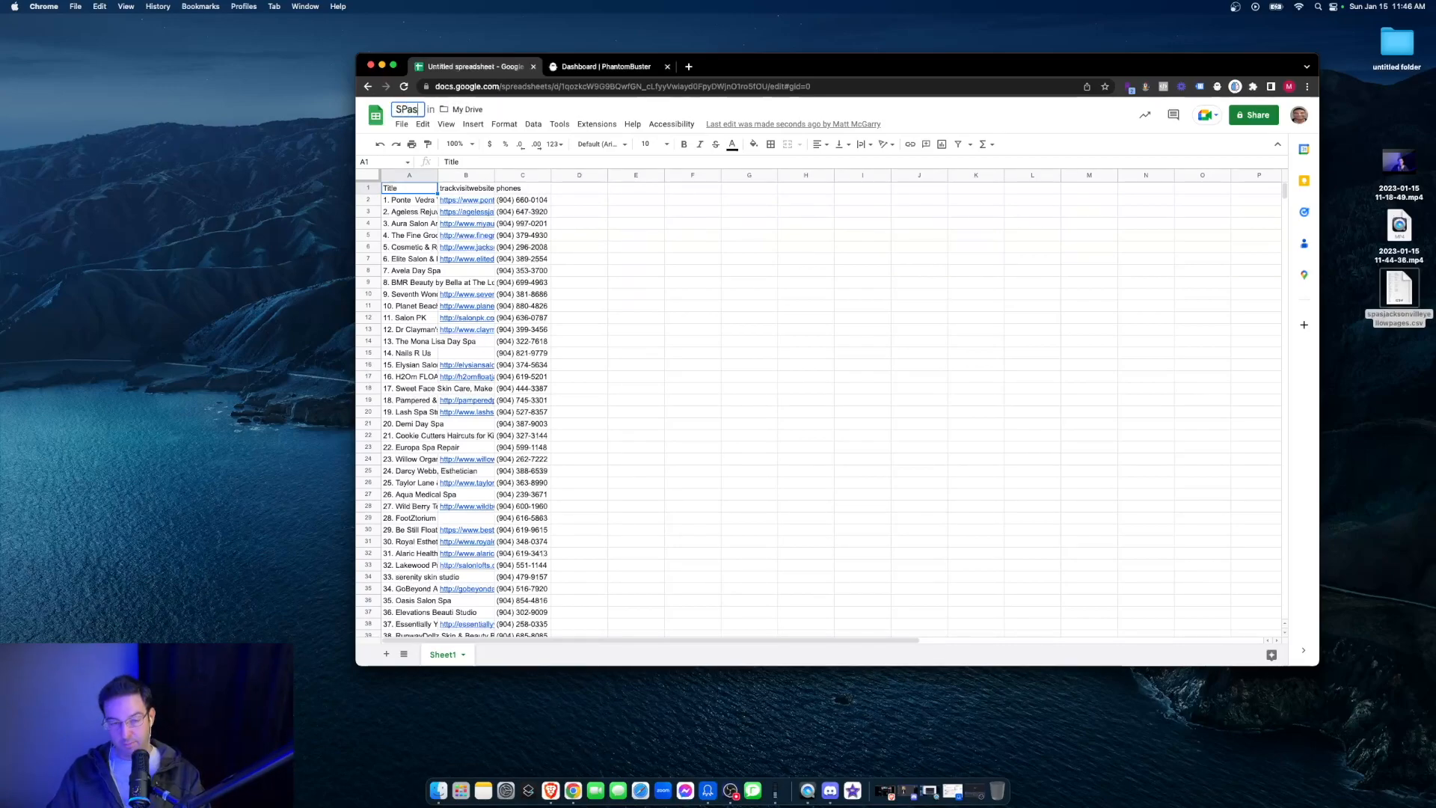
text( Jacksonville)
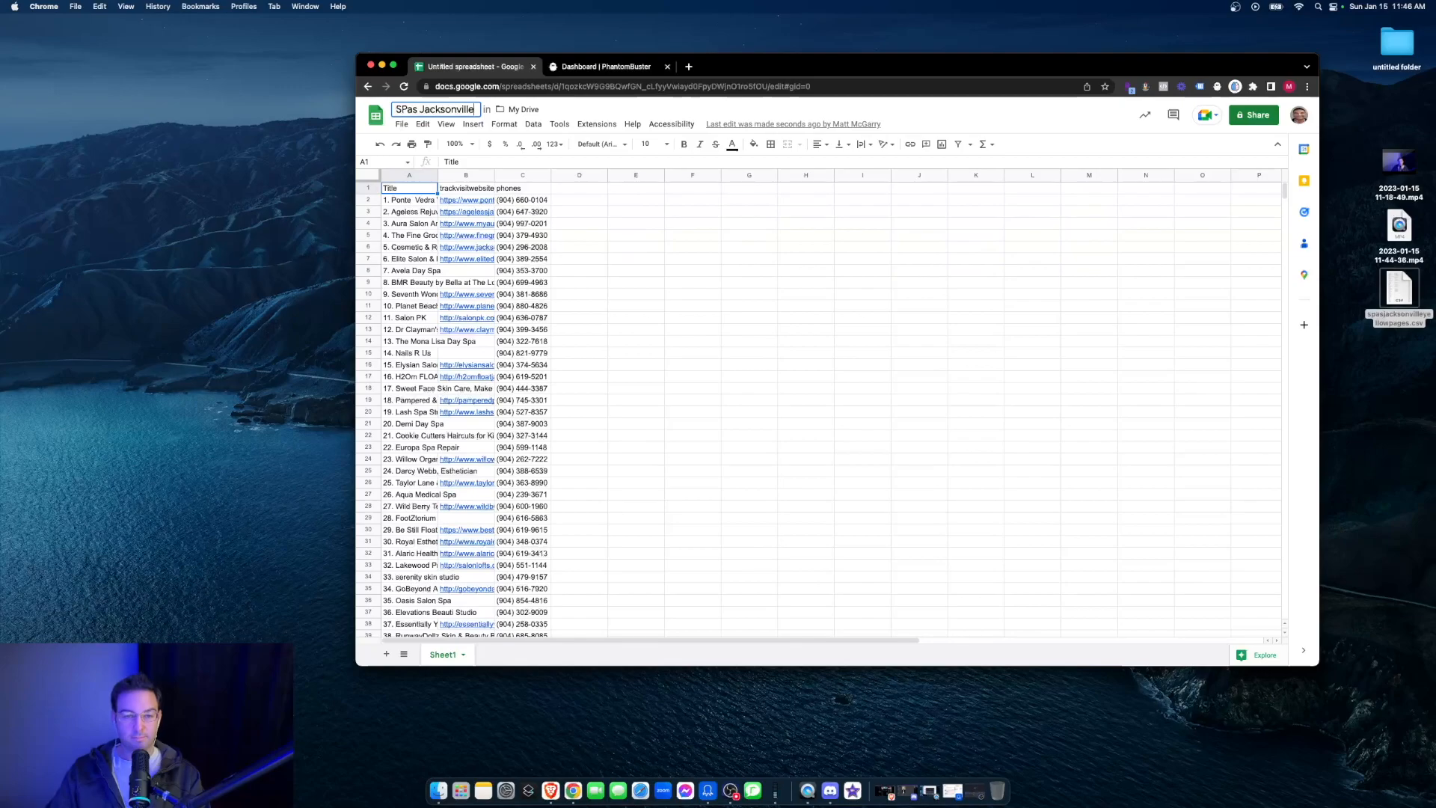
key(Return)
- Copy the website URLs in B2:B389 and paste them into a new sheet starting at A1
scroll(524, 290, down, 3)
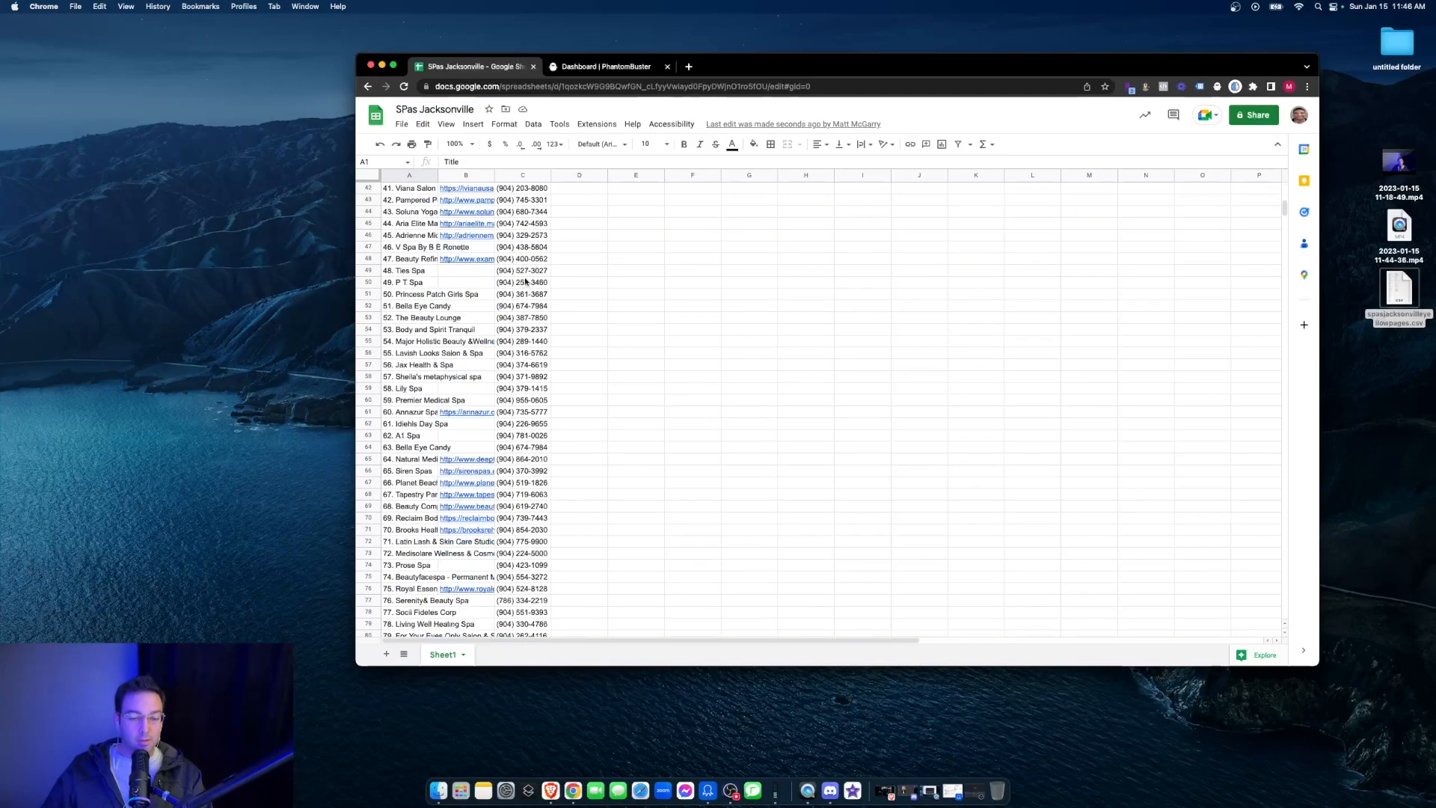
scroll(524, 290, up, 2)
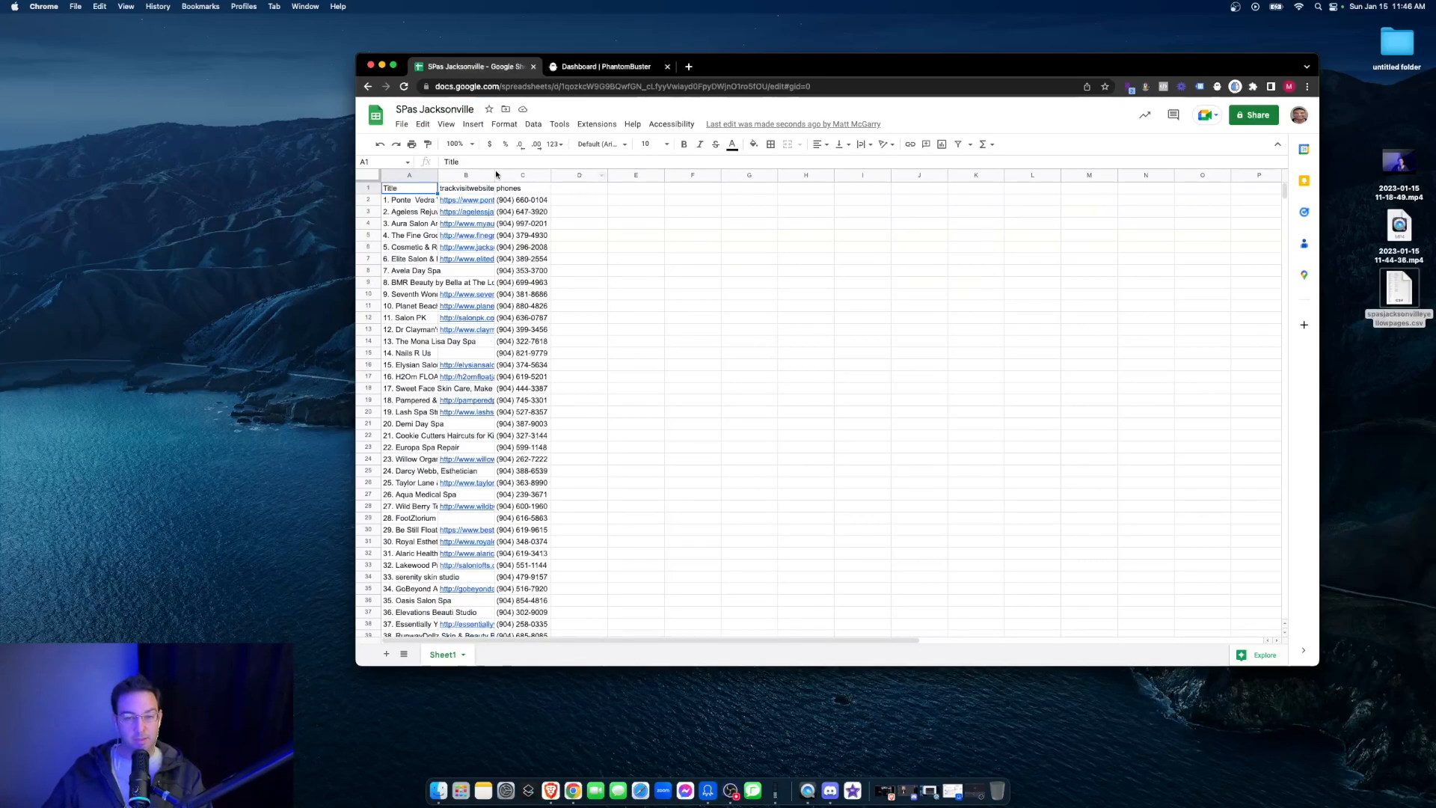
click(484, 199)
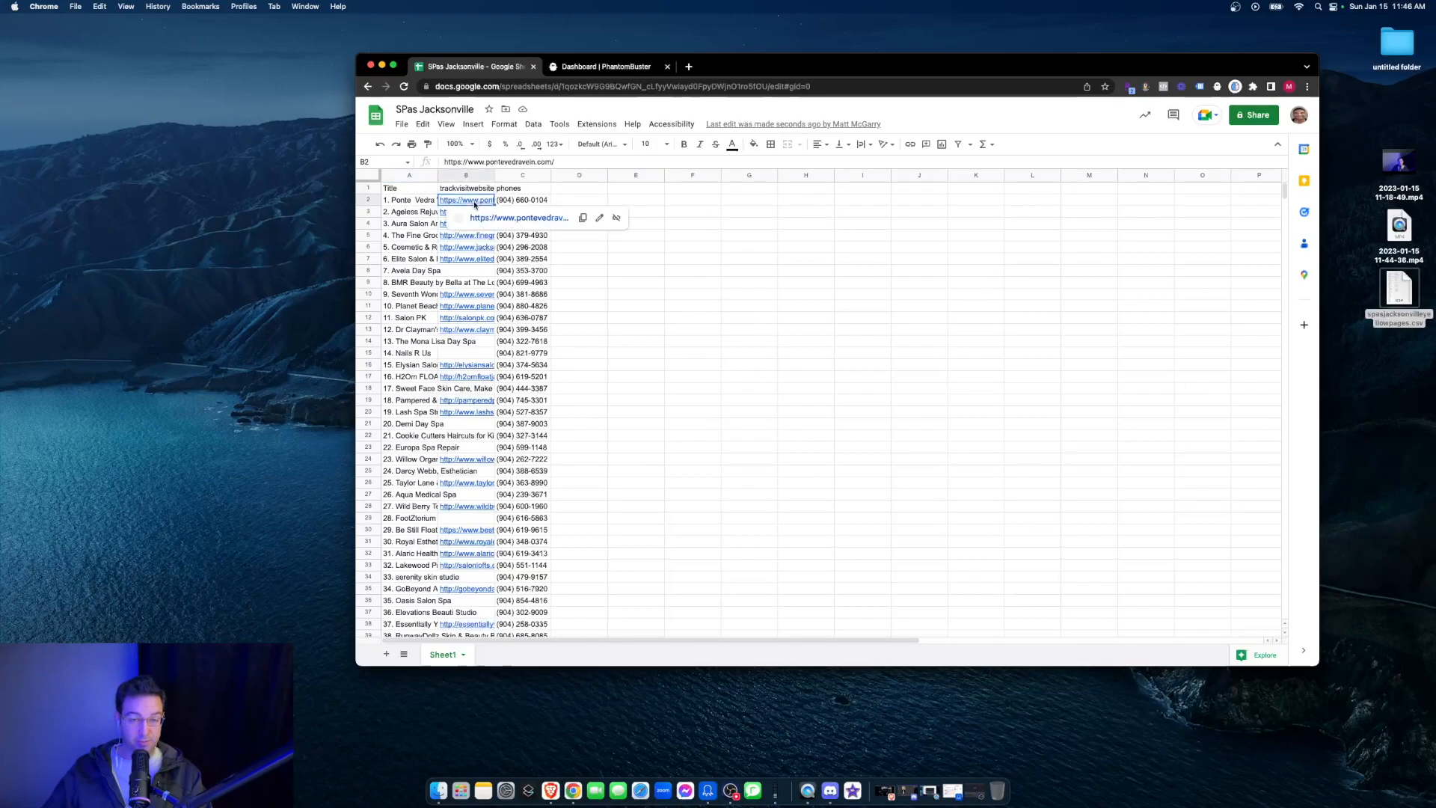
scroll(725, 271, down, 20)
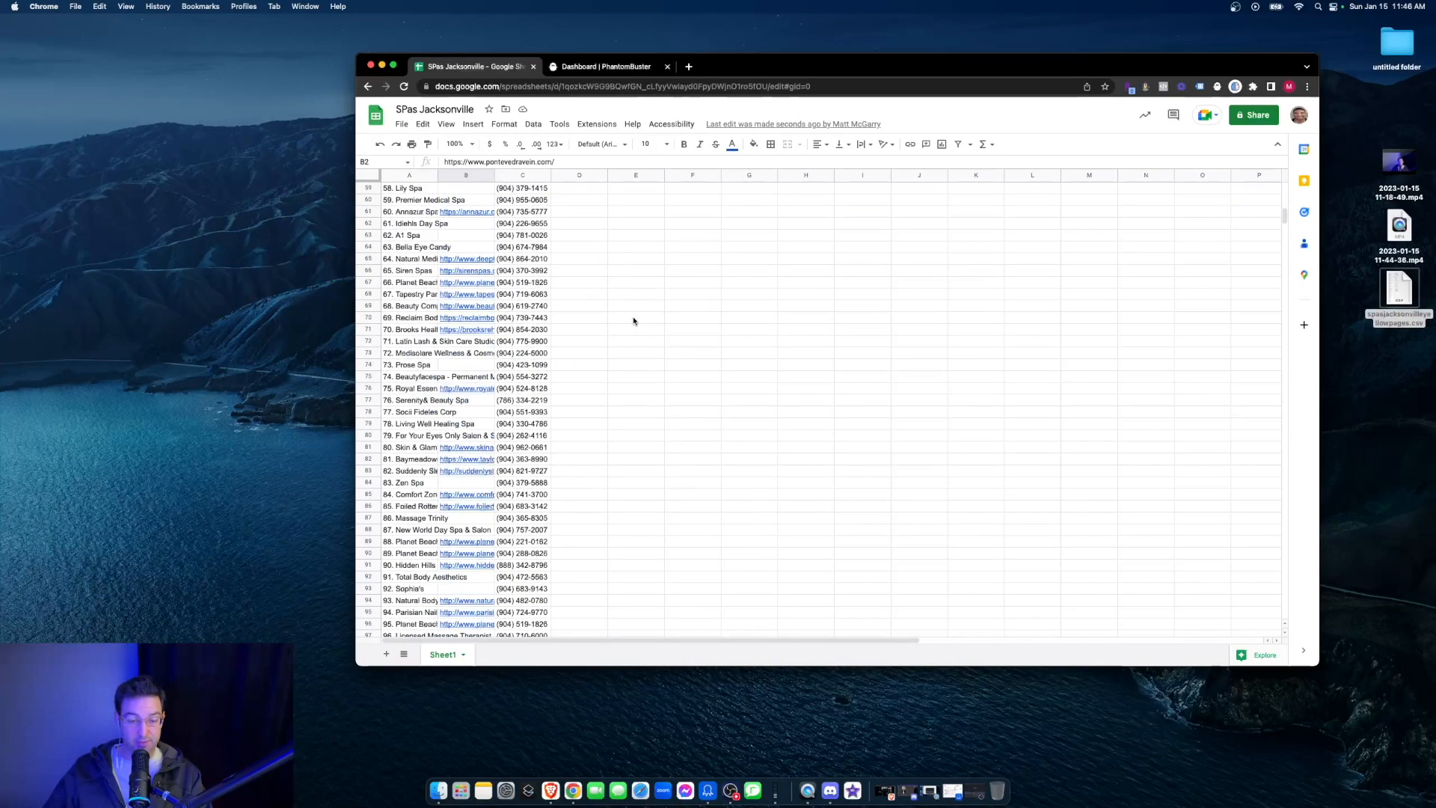
scroll(565, 342, down, 20)
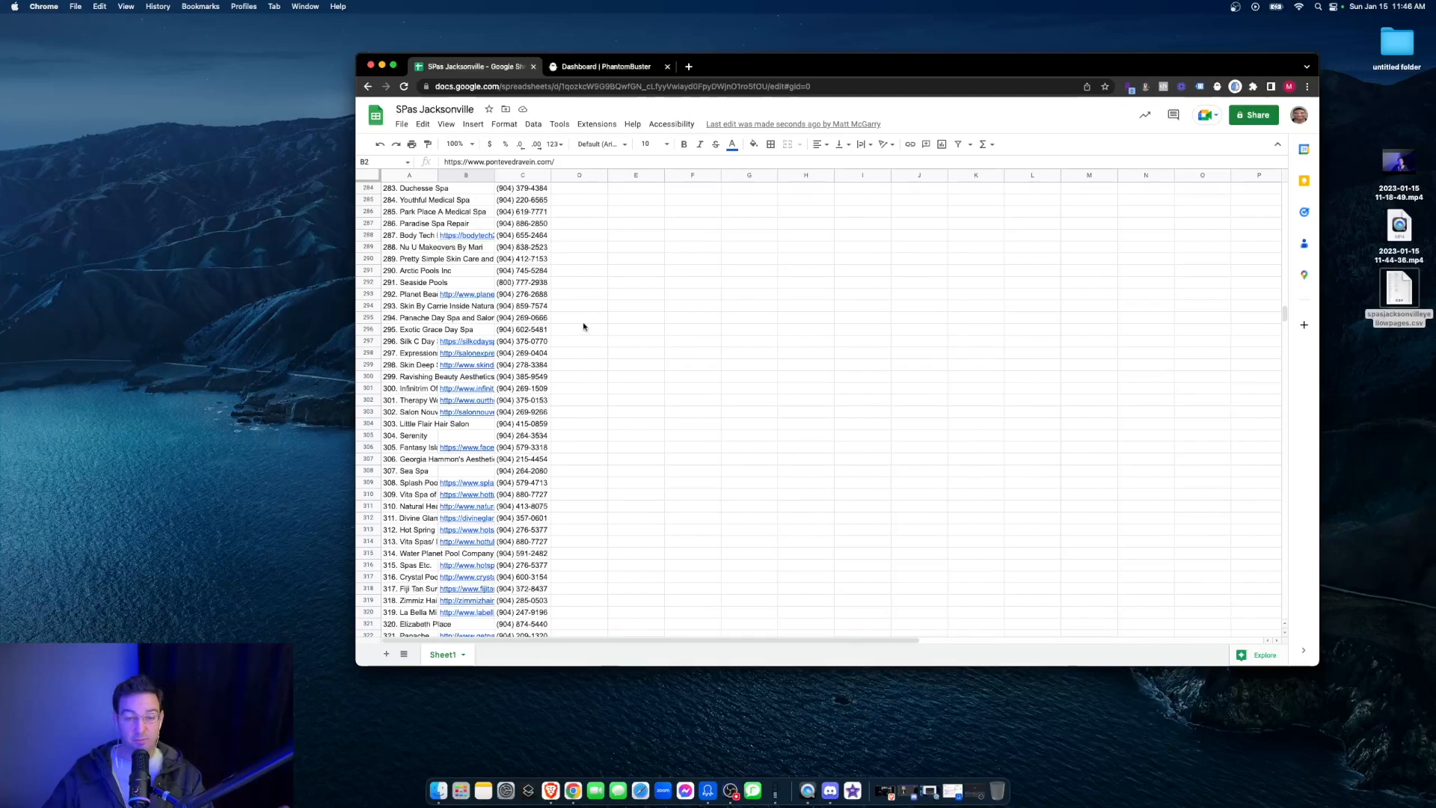
scroll(539, 329, down, 15)
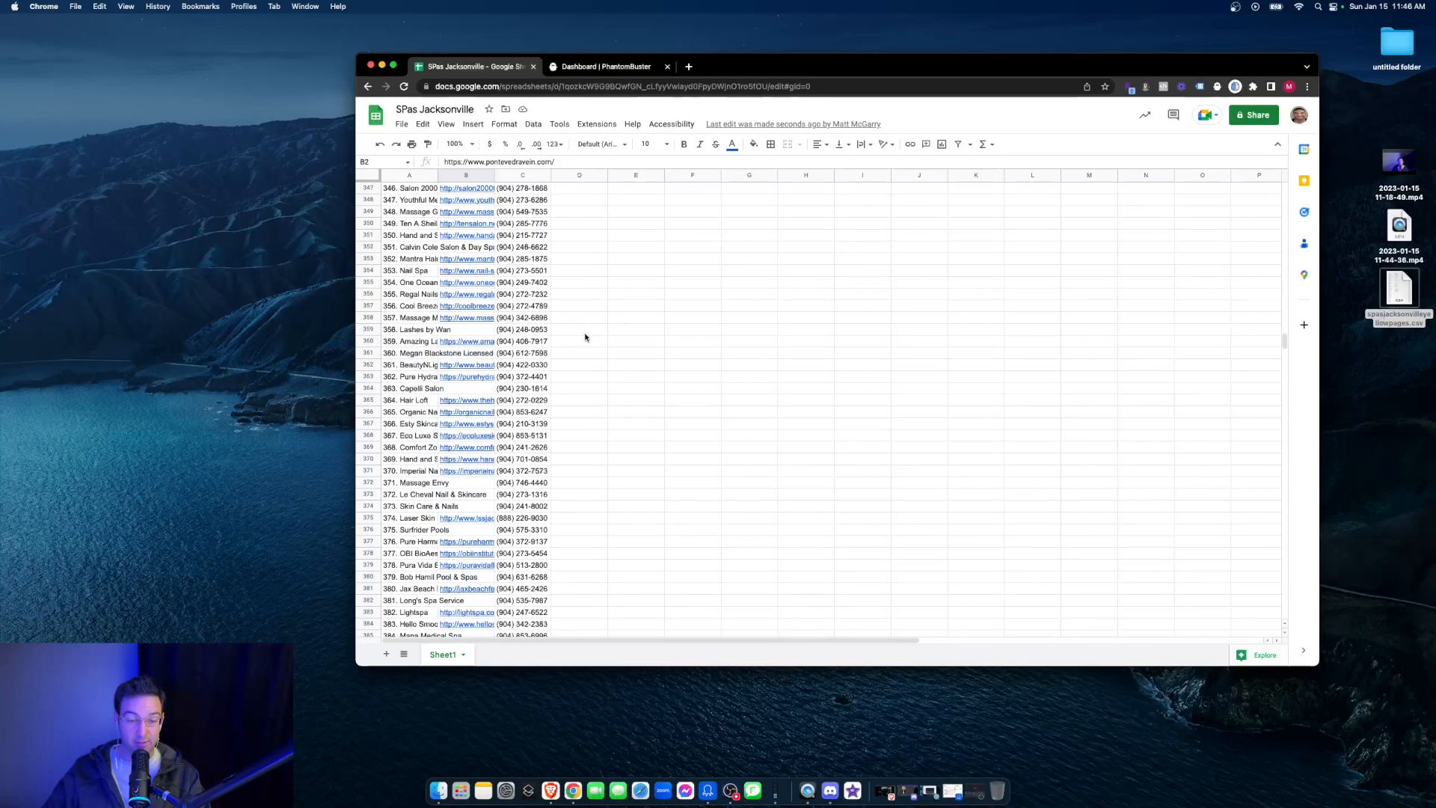
shift+click(479, 402)
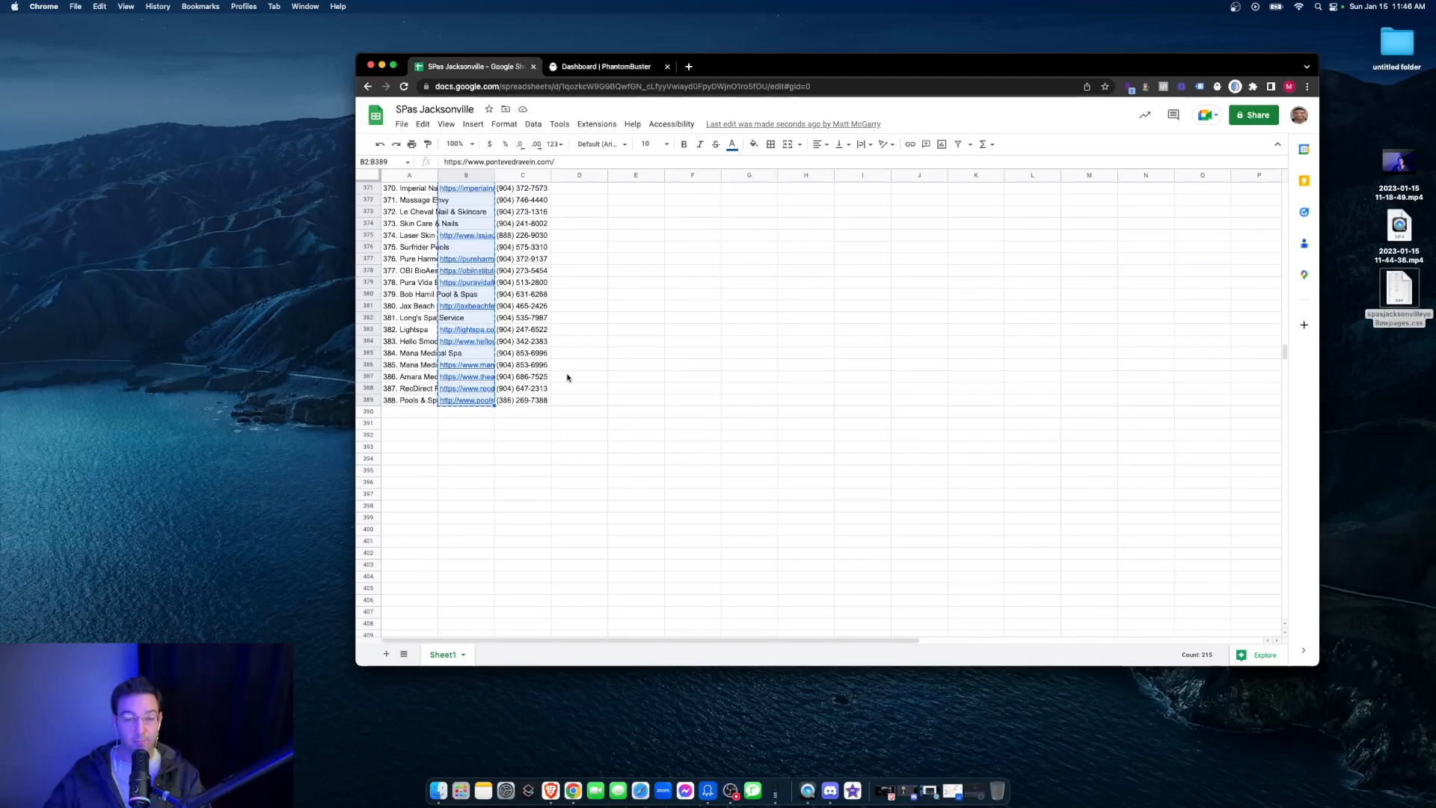
scroll(463, 219, up, 20)
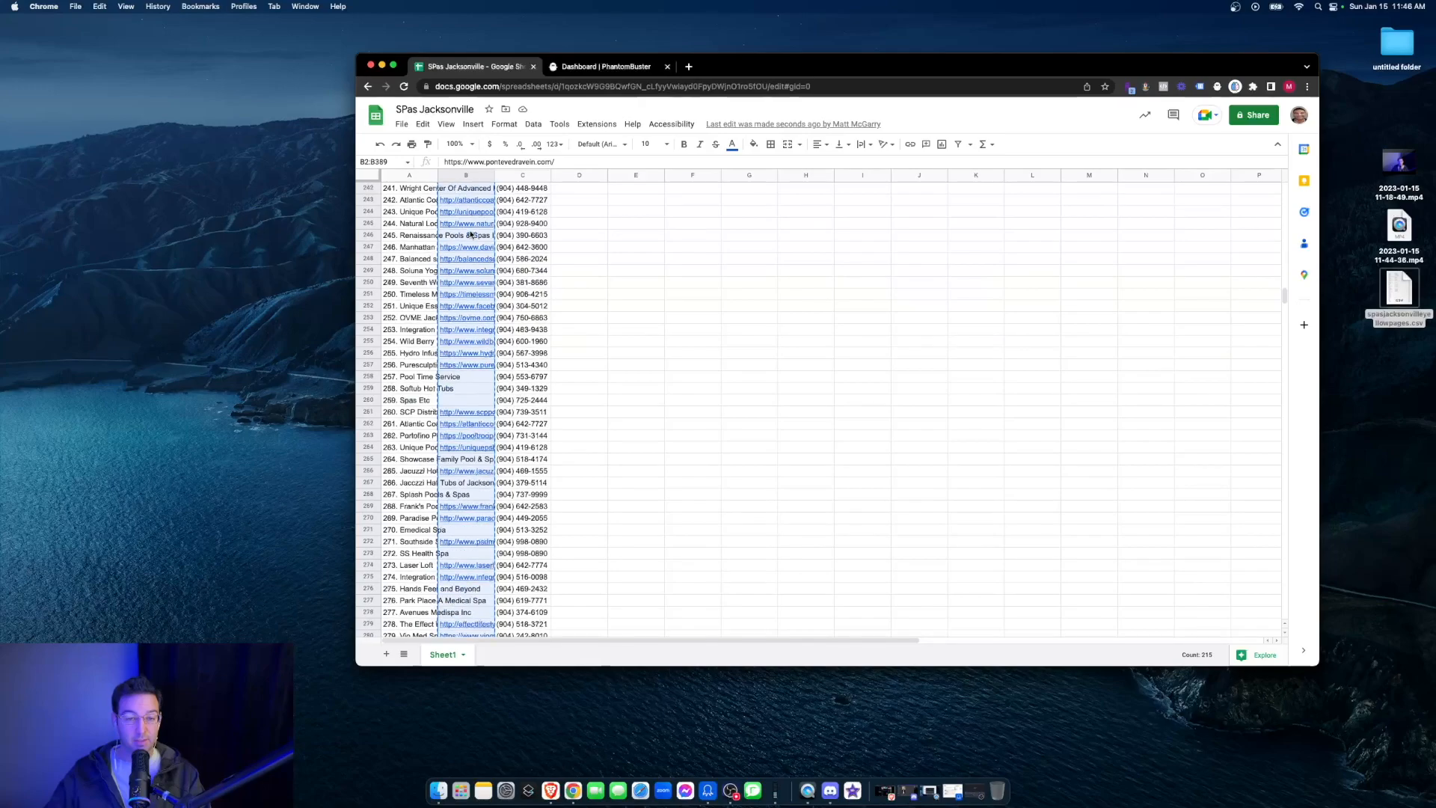
scroll(467, 237, up, 20)
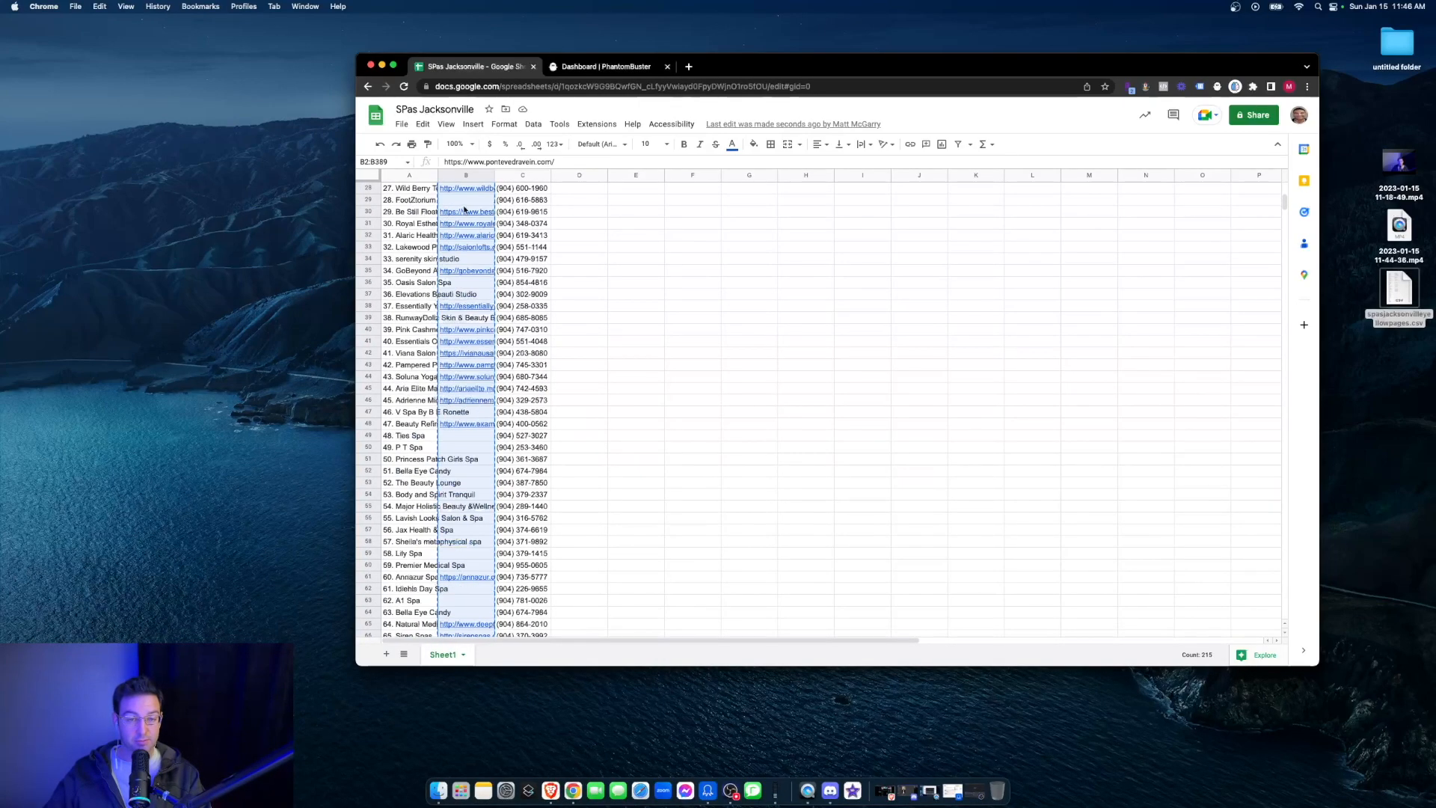
click(385, 653)
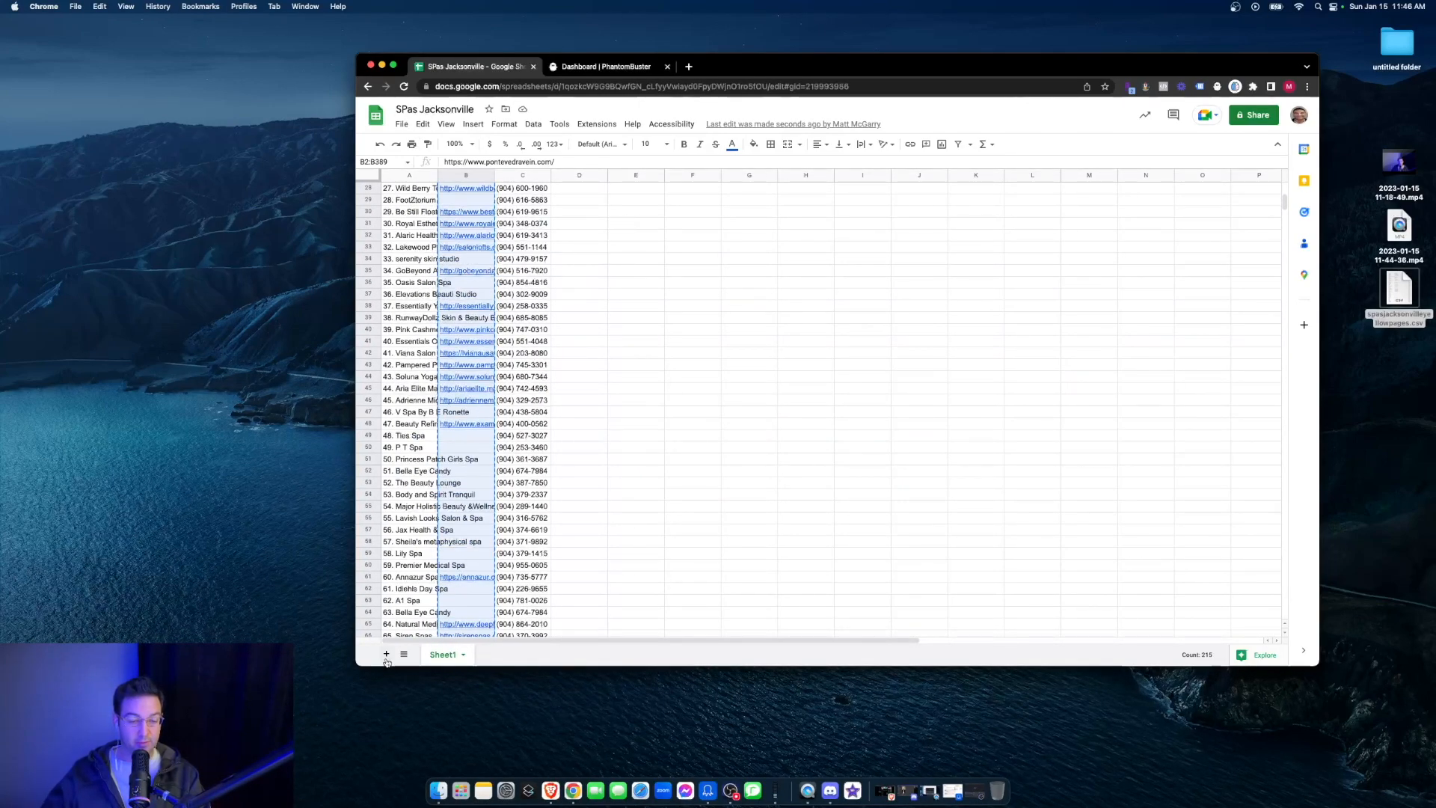
key(super+v)
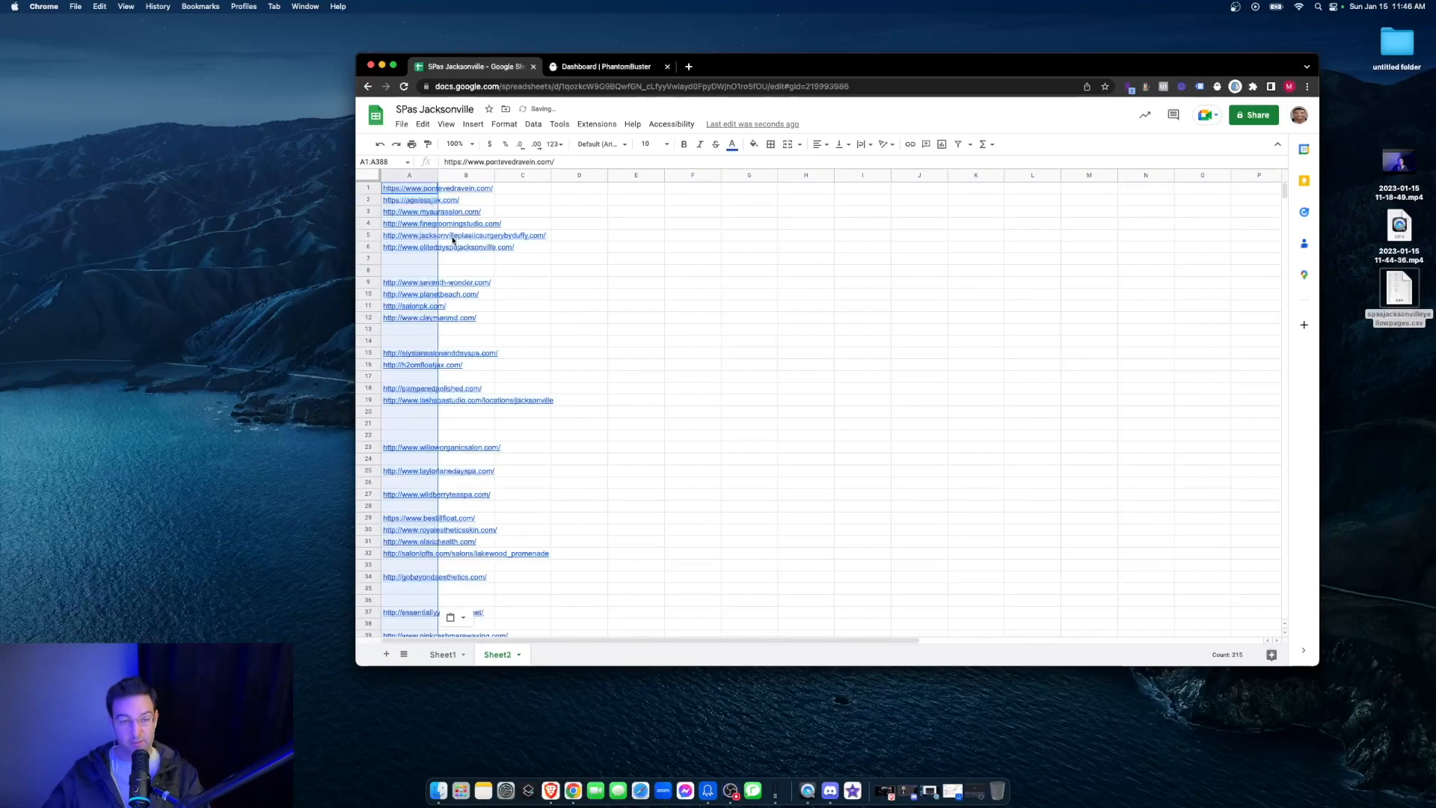
- Insert a header row labelled websites above the pasted URLs and open the spreadsheet's sharing settings
right_click(386, 193)
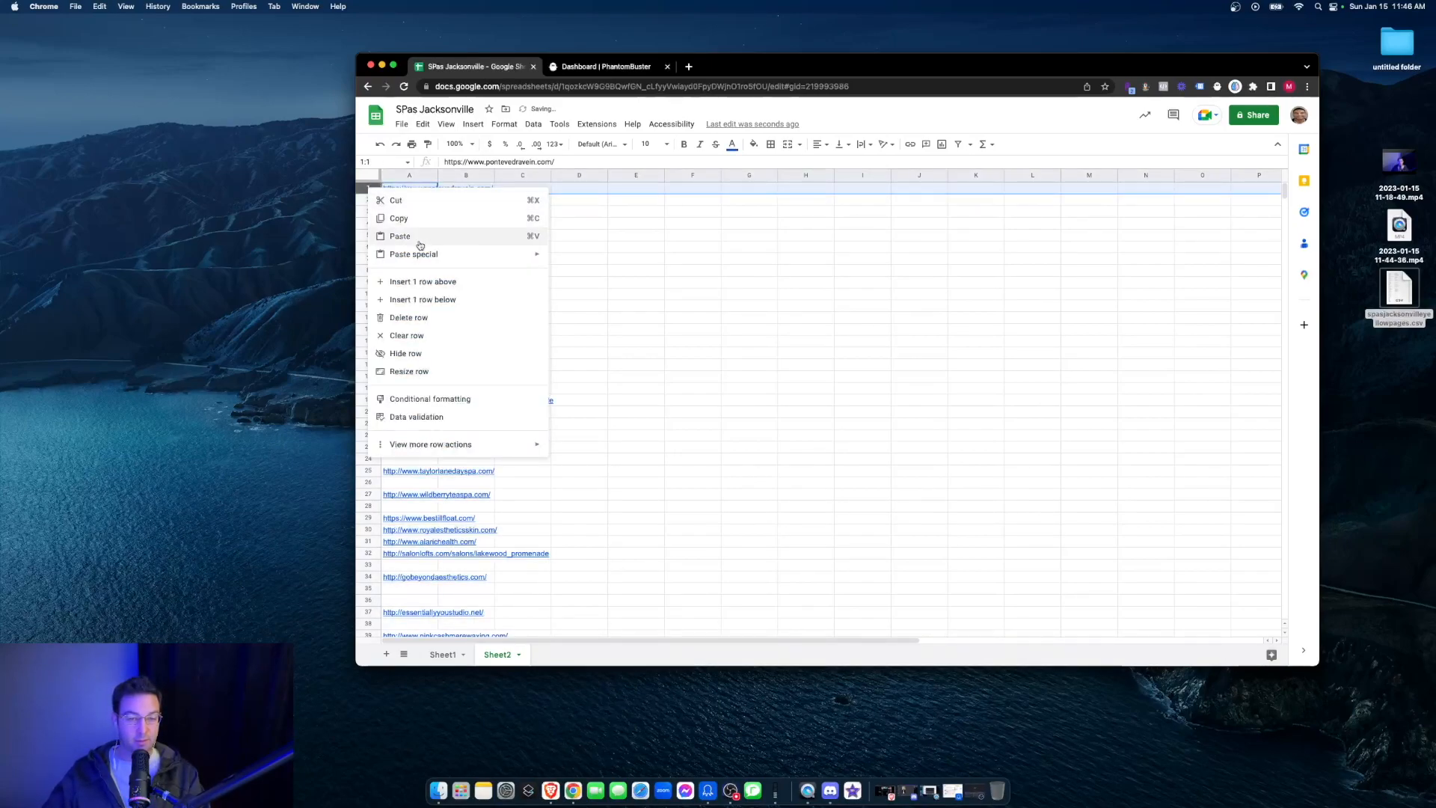
click(426, 282)
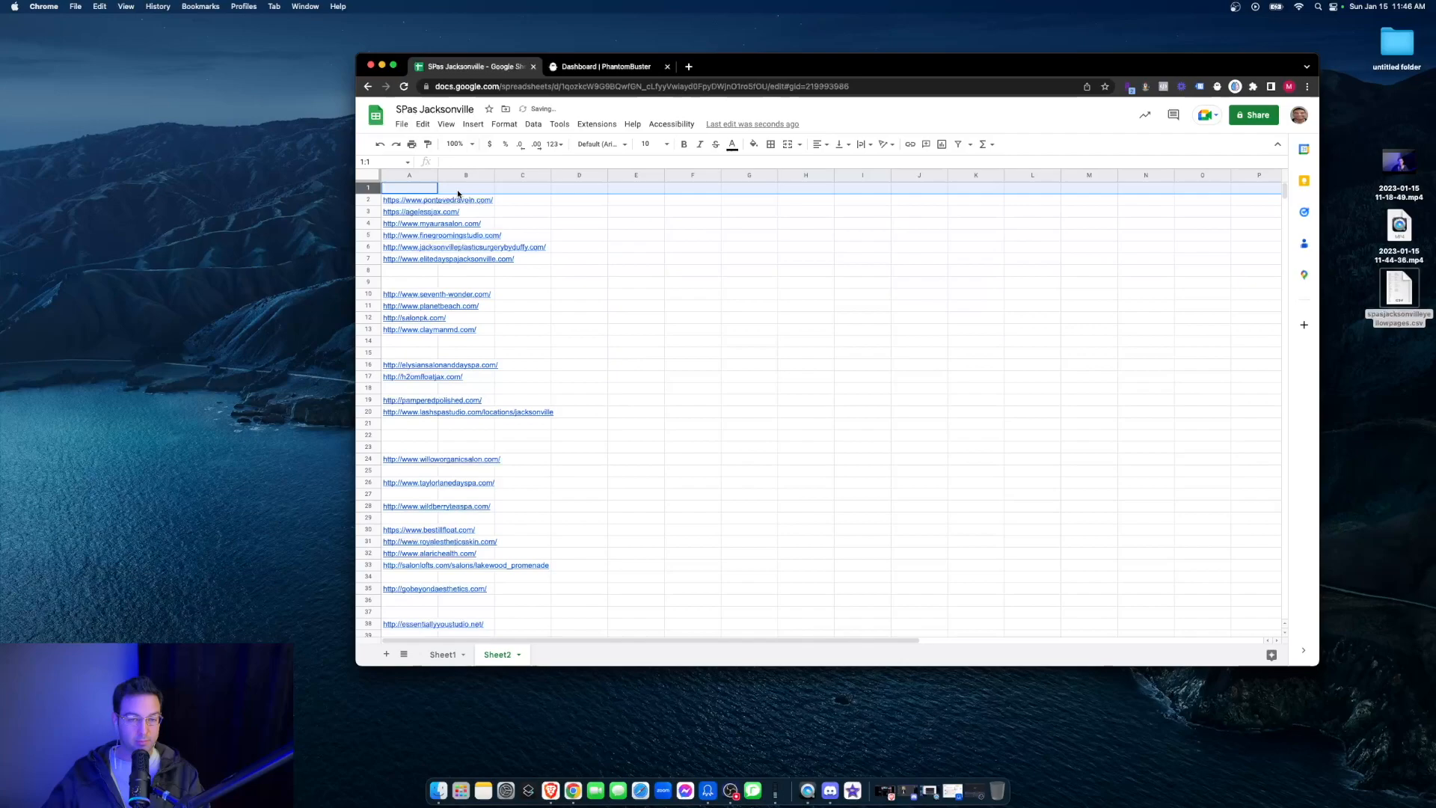
click(418, 189)
text(w)
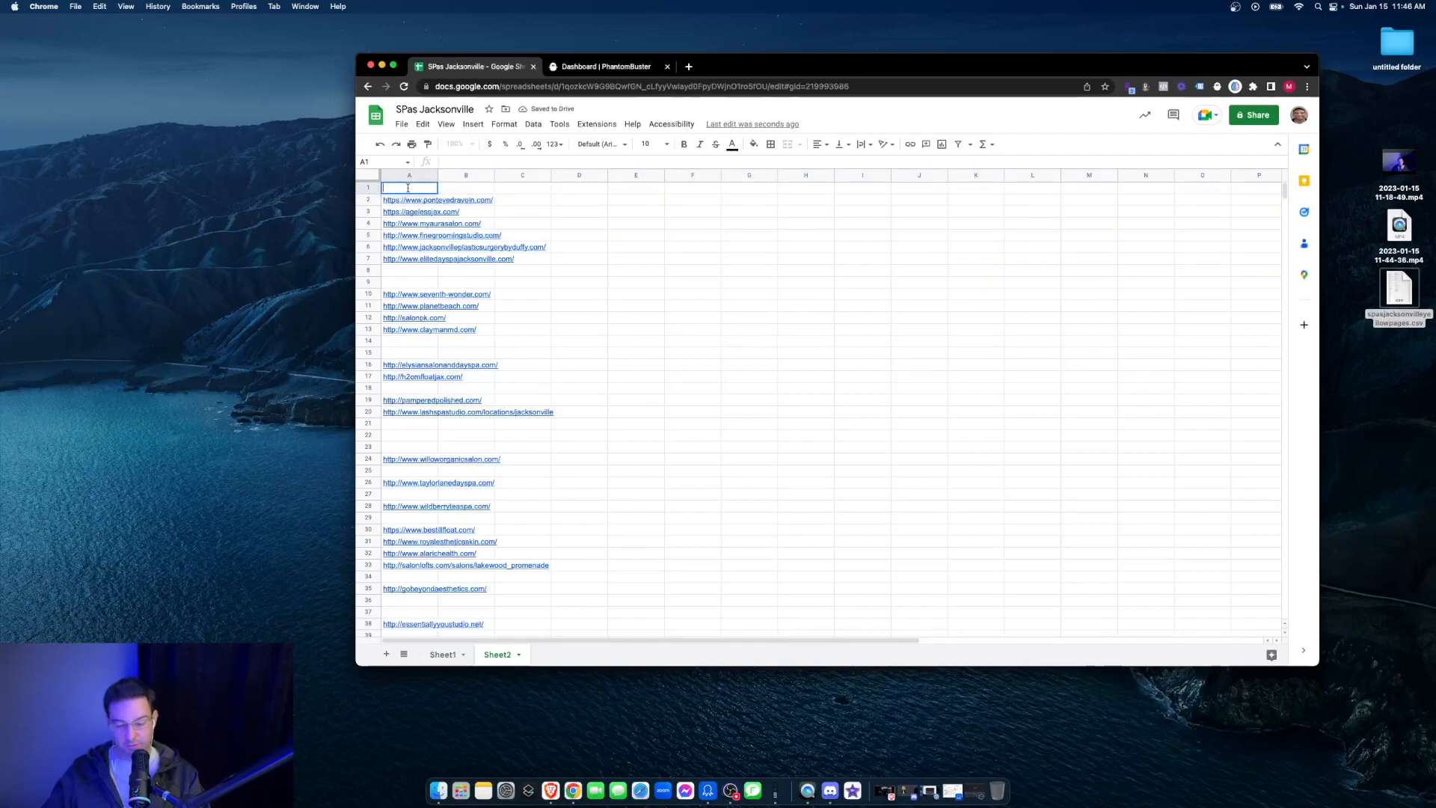
text(ebsit)
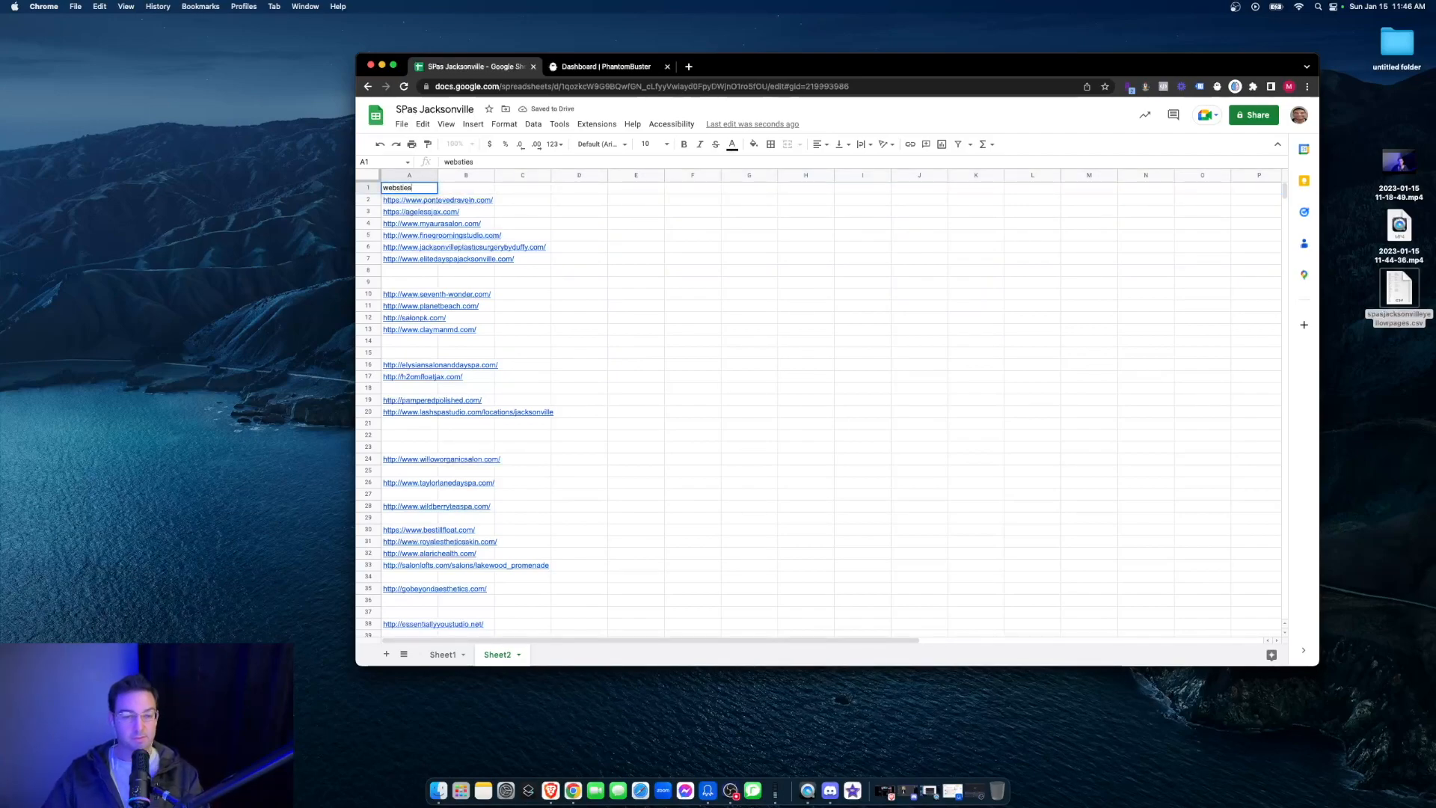
text(es)
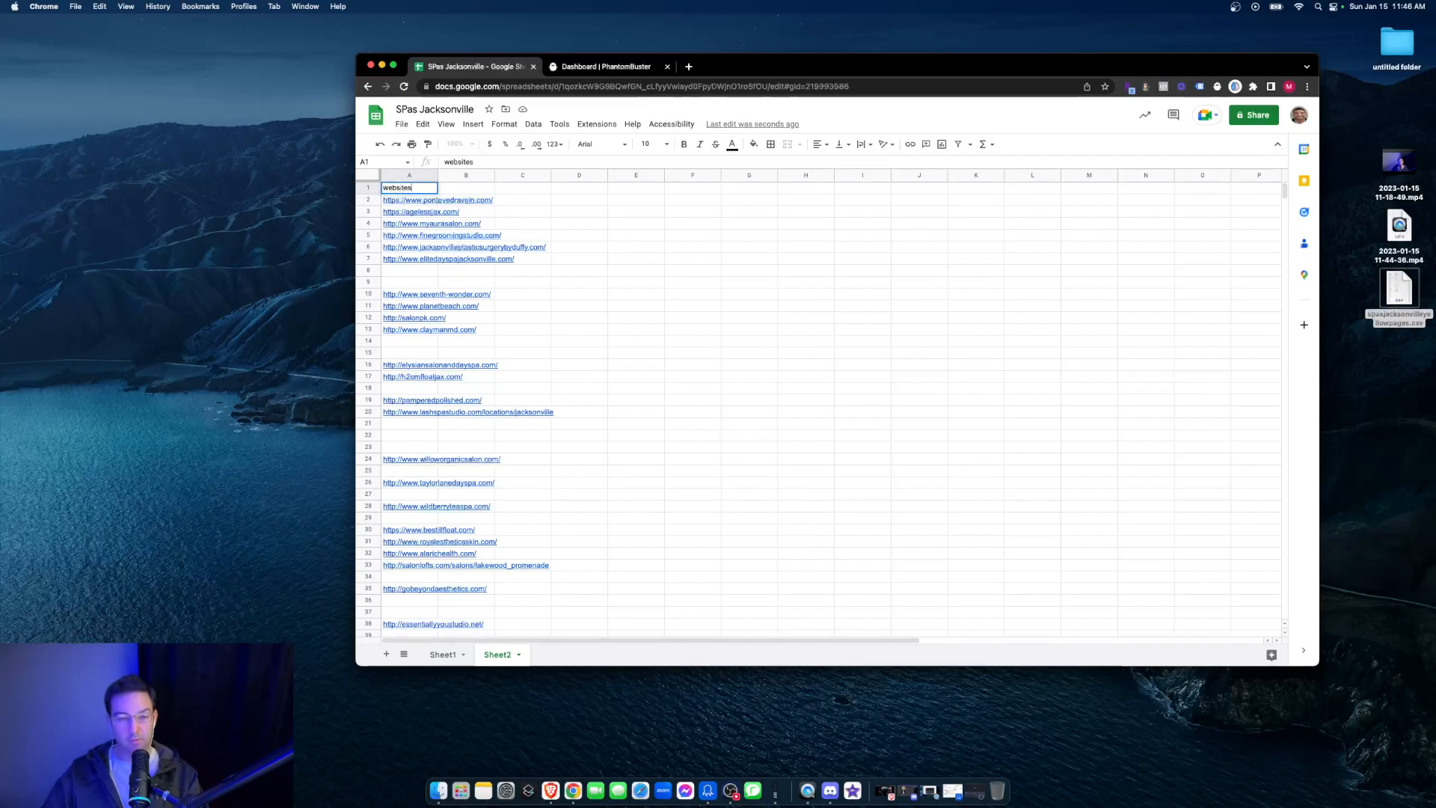
click(569, 224)
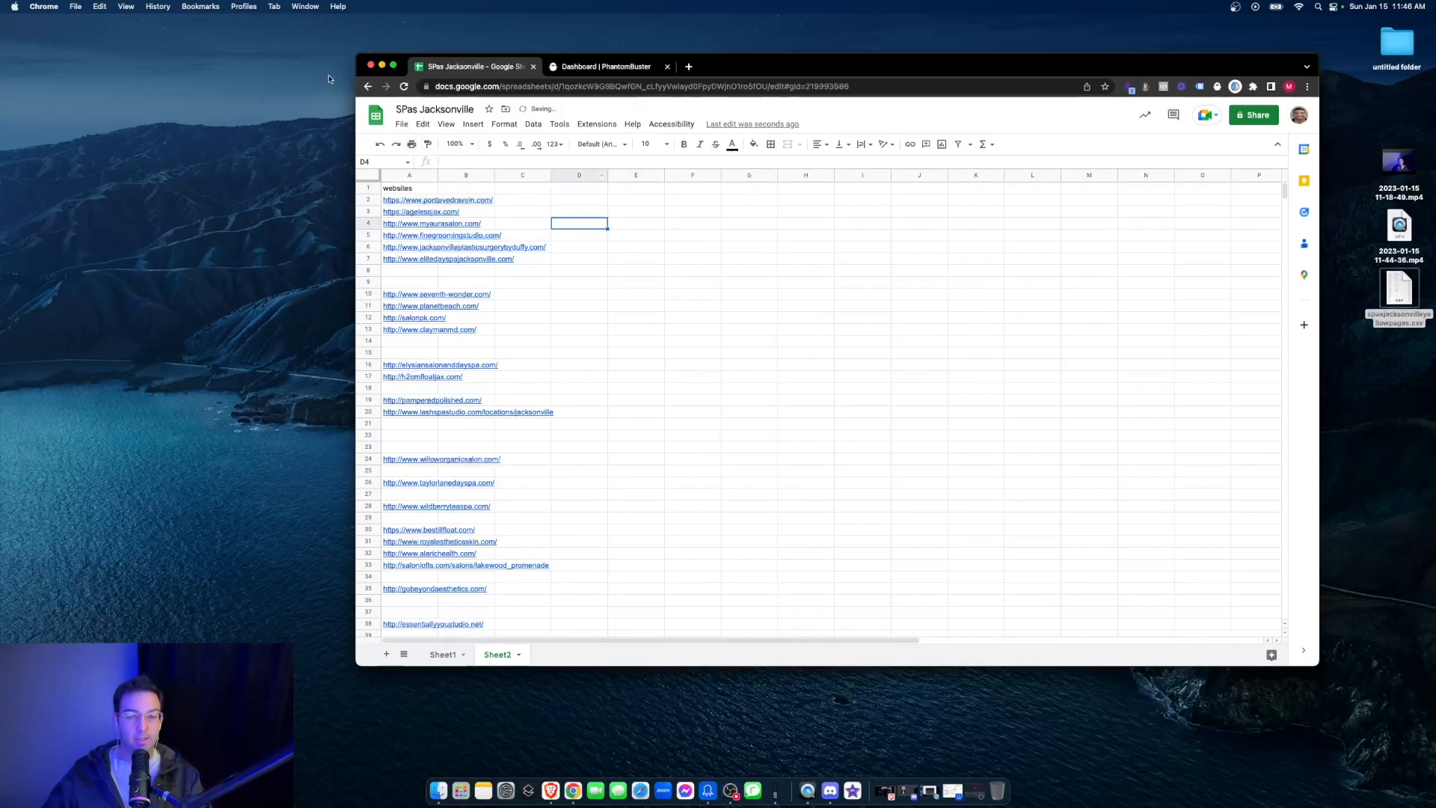
click(1253, 114)
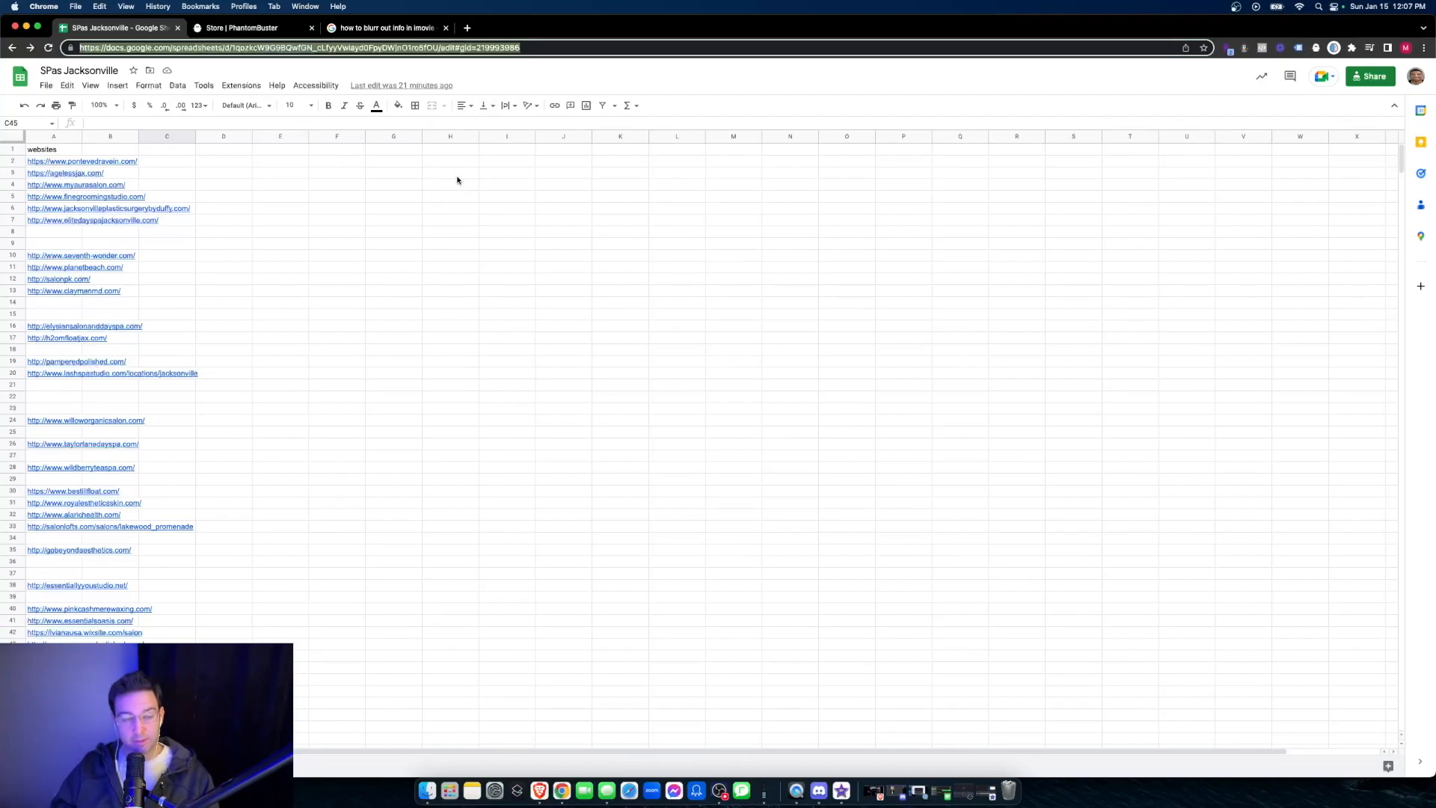
- Switch to PhantomBuster and search the phantom store for web
click(243, 28)
click(394, 150)
text(we)
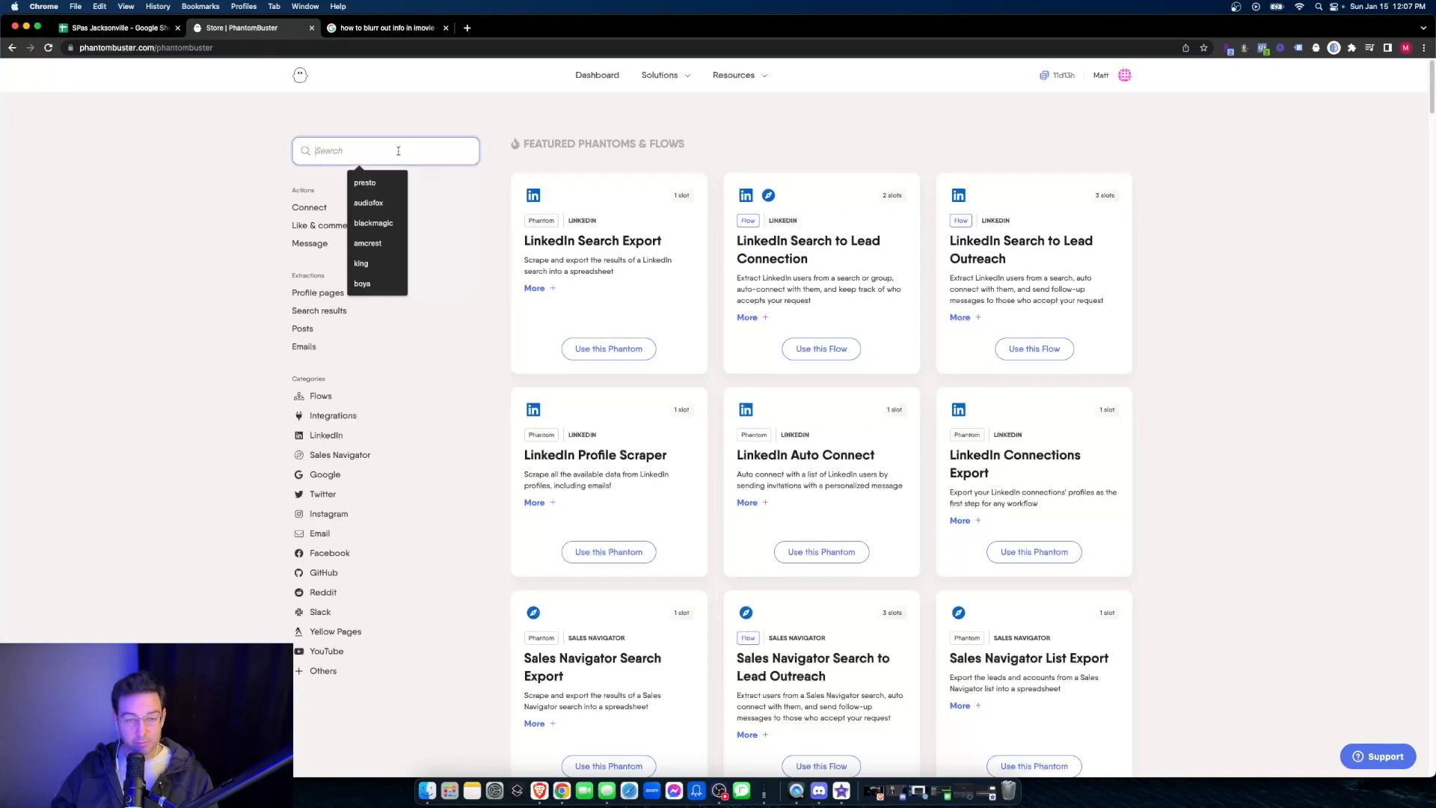
text(b)
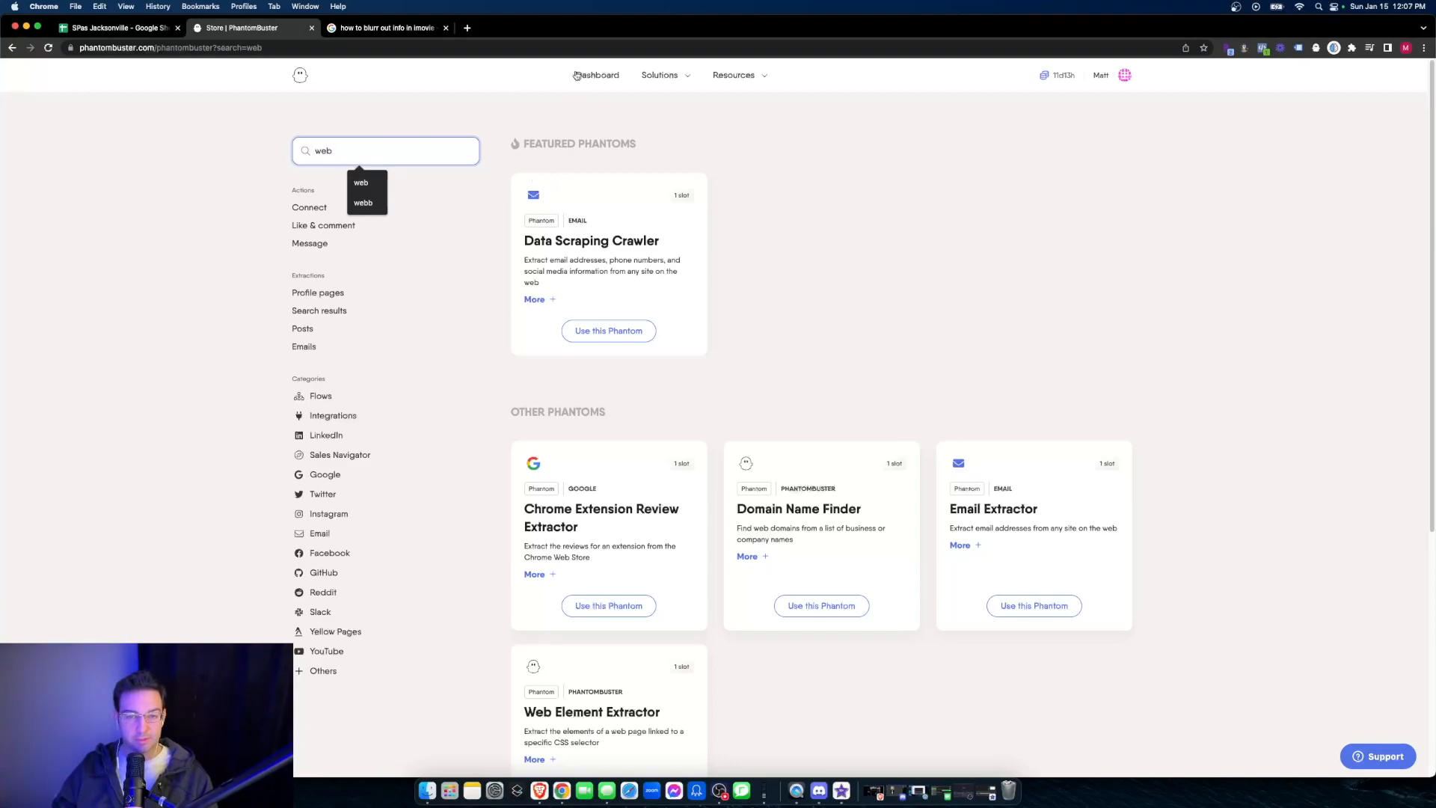
click(576, 75)
click(718, 266)
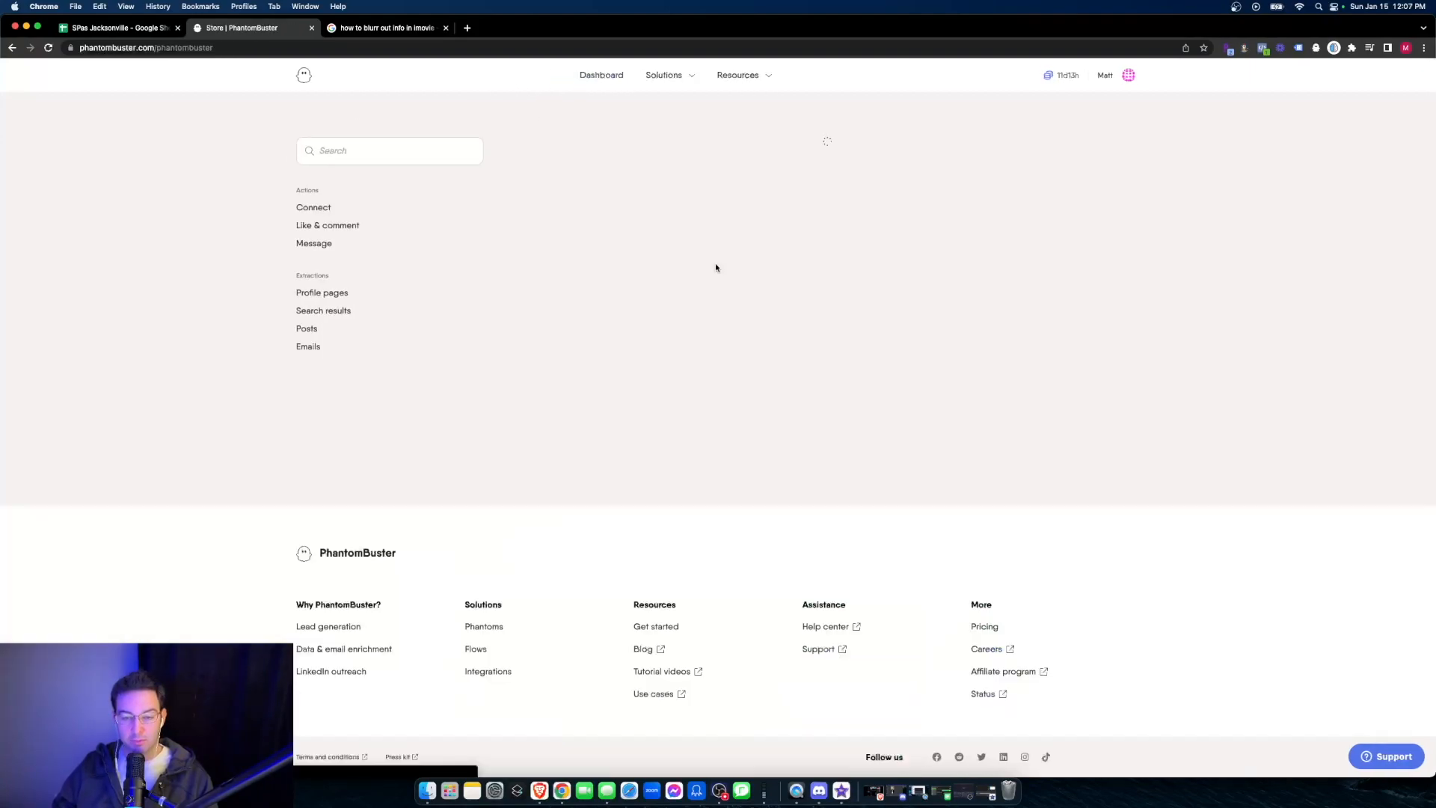
click(378, 153)
text(web)
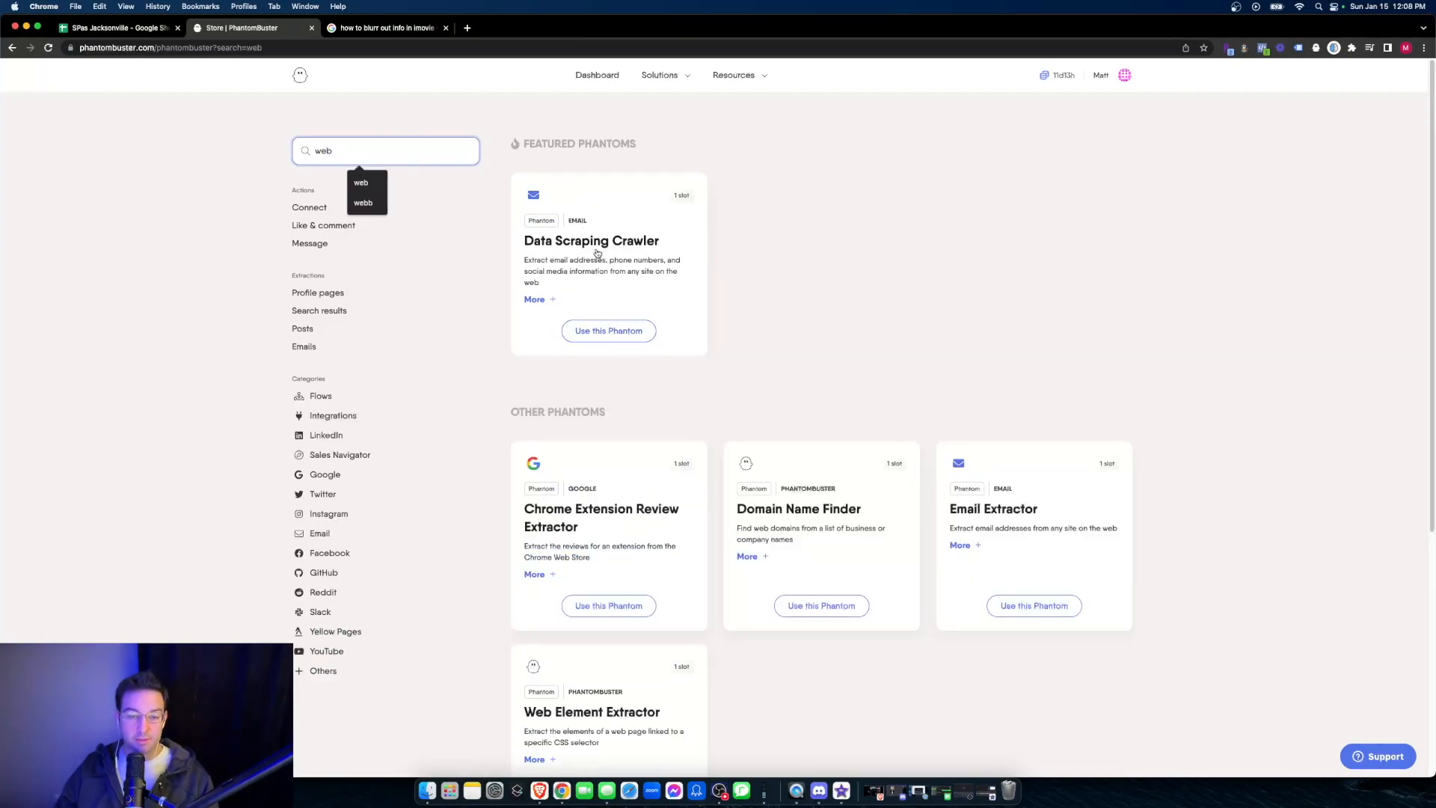
- Start setting up the Data Scraping Crawler phantom with the copied Google Sheets URL as its websites source
click(619, 336)
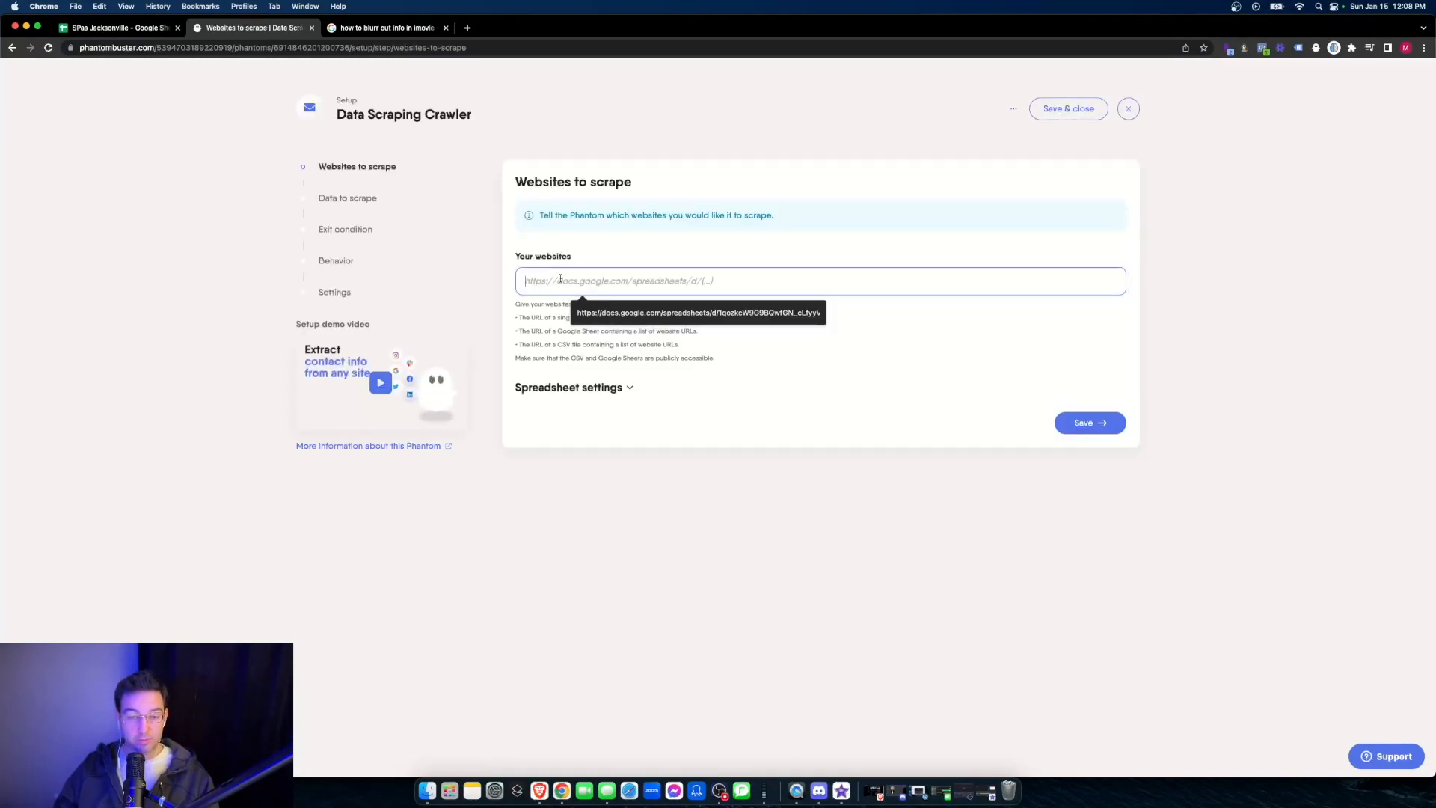
click(600, 330)
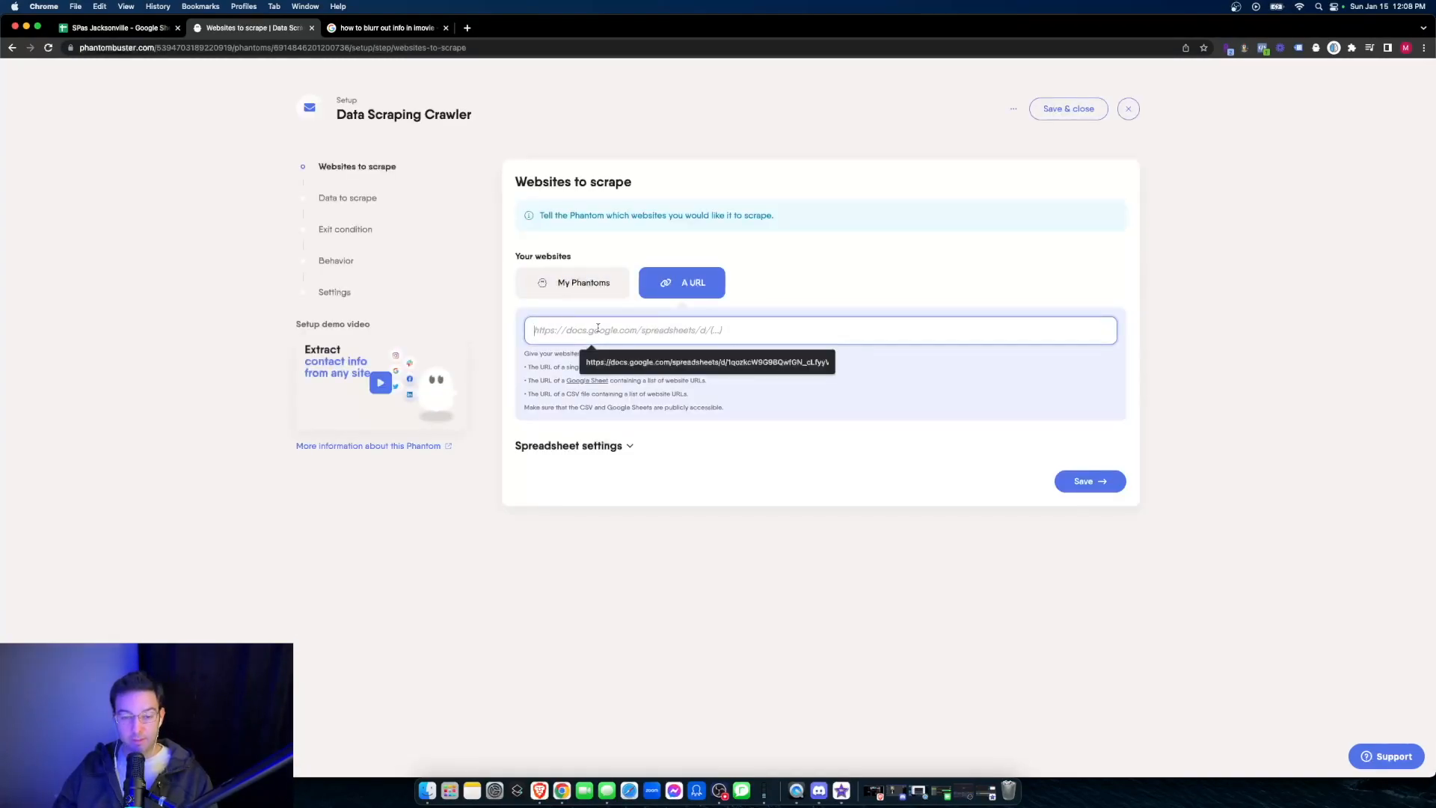
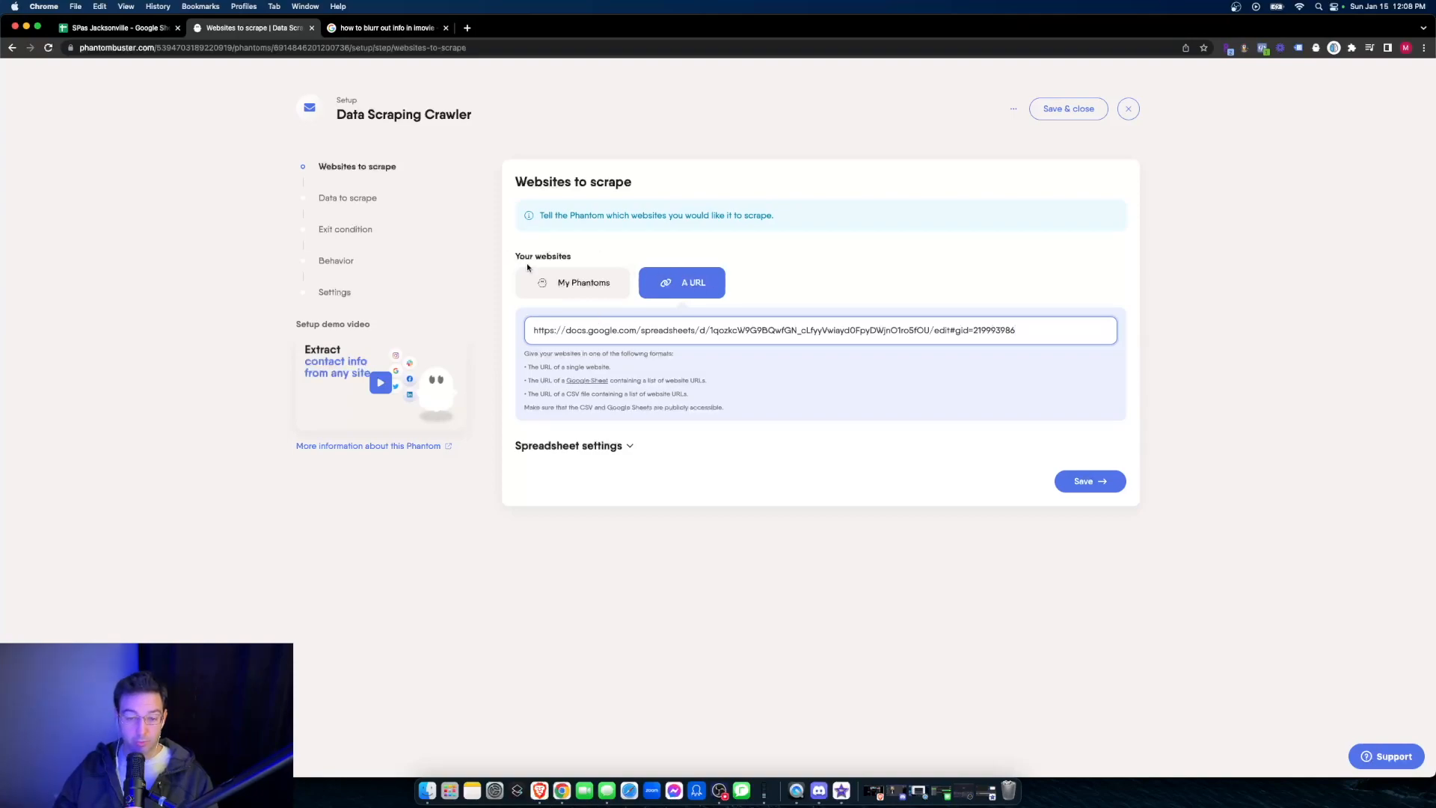
- In the spreadsheet settings, choose websites as the column containing the websites and save this setup stage
click(613, 449)
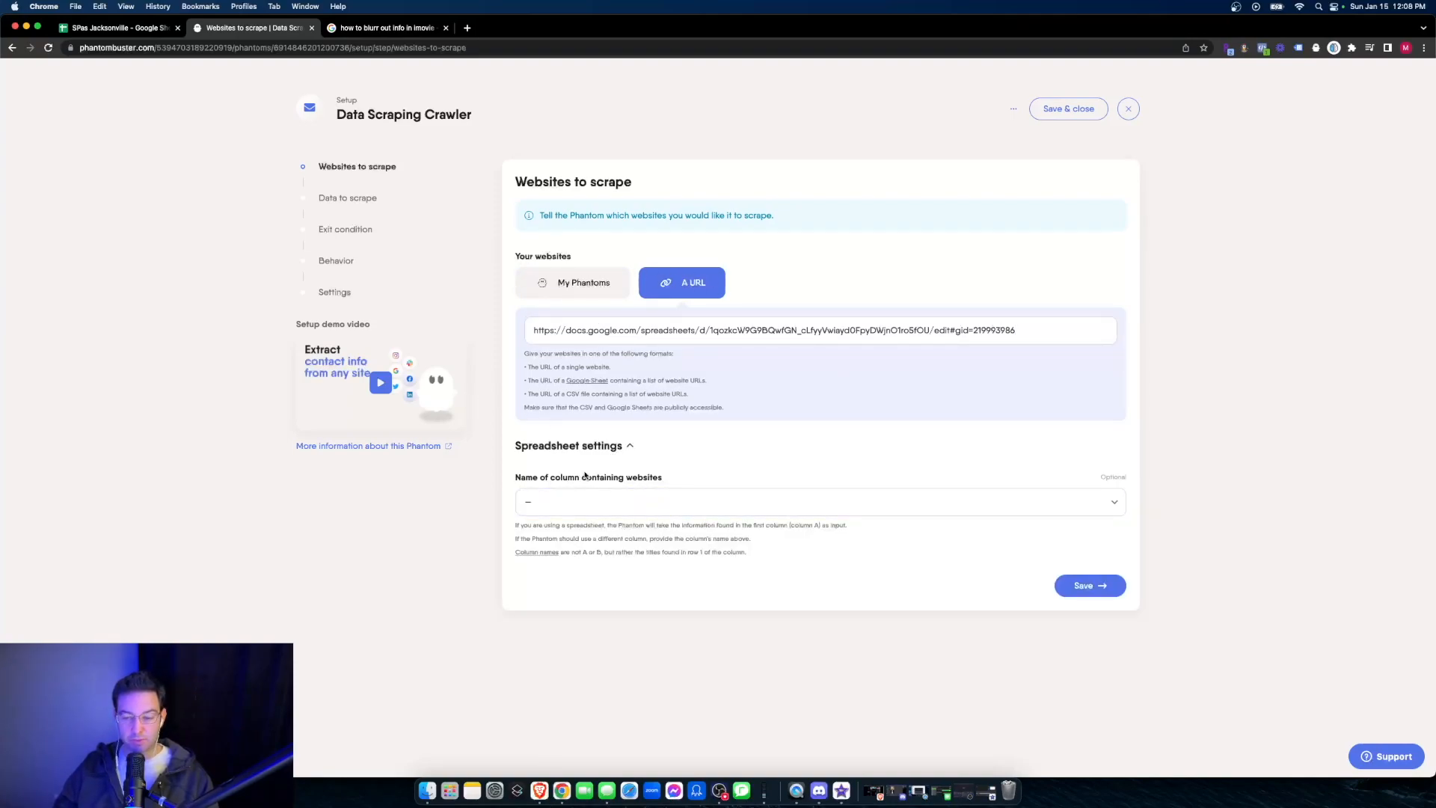
click(594, 502)
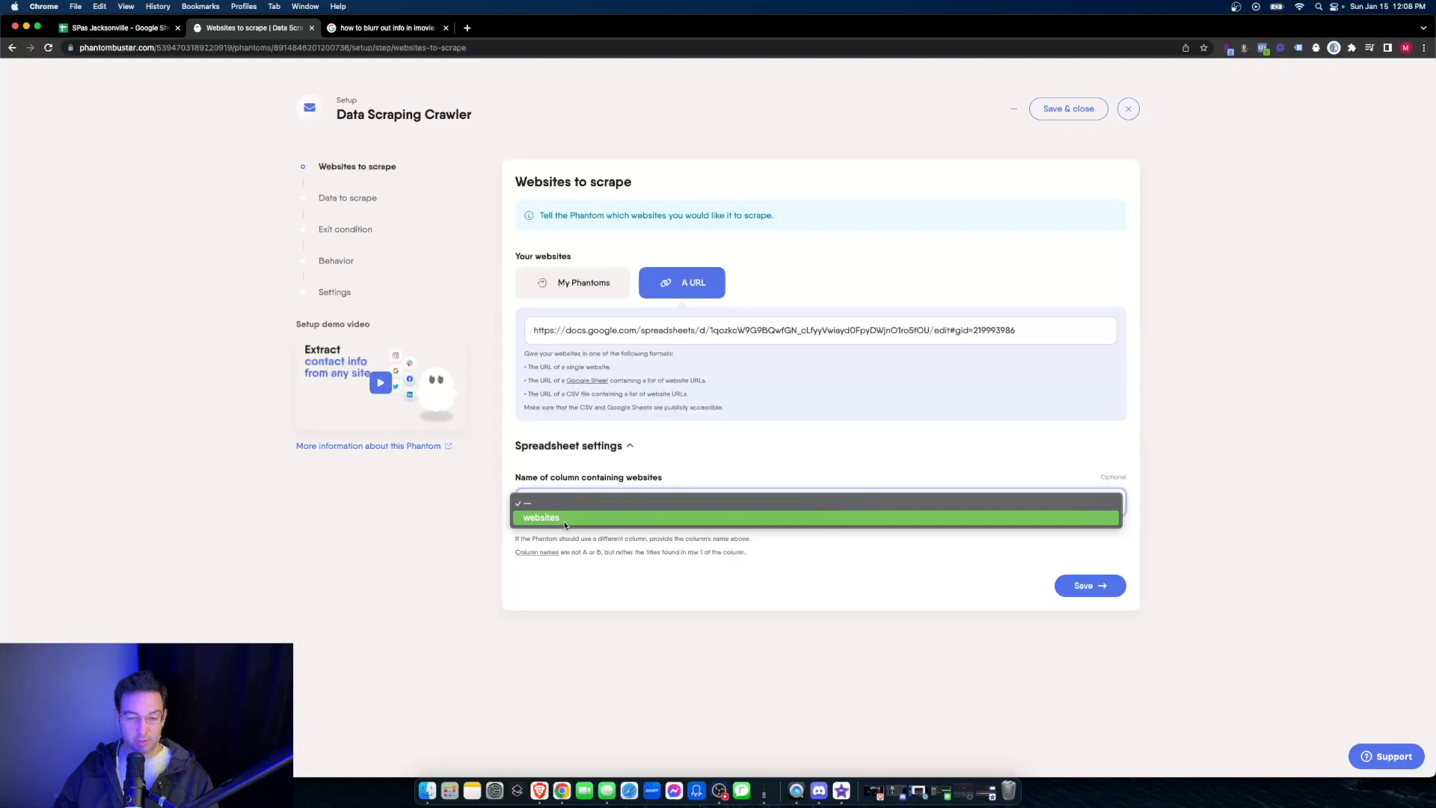
click(555, 518)
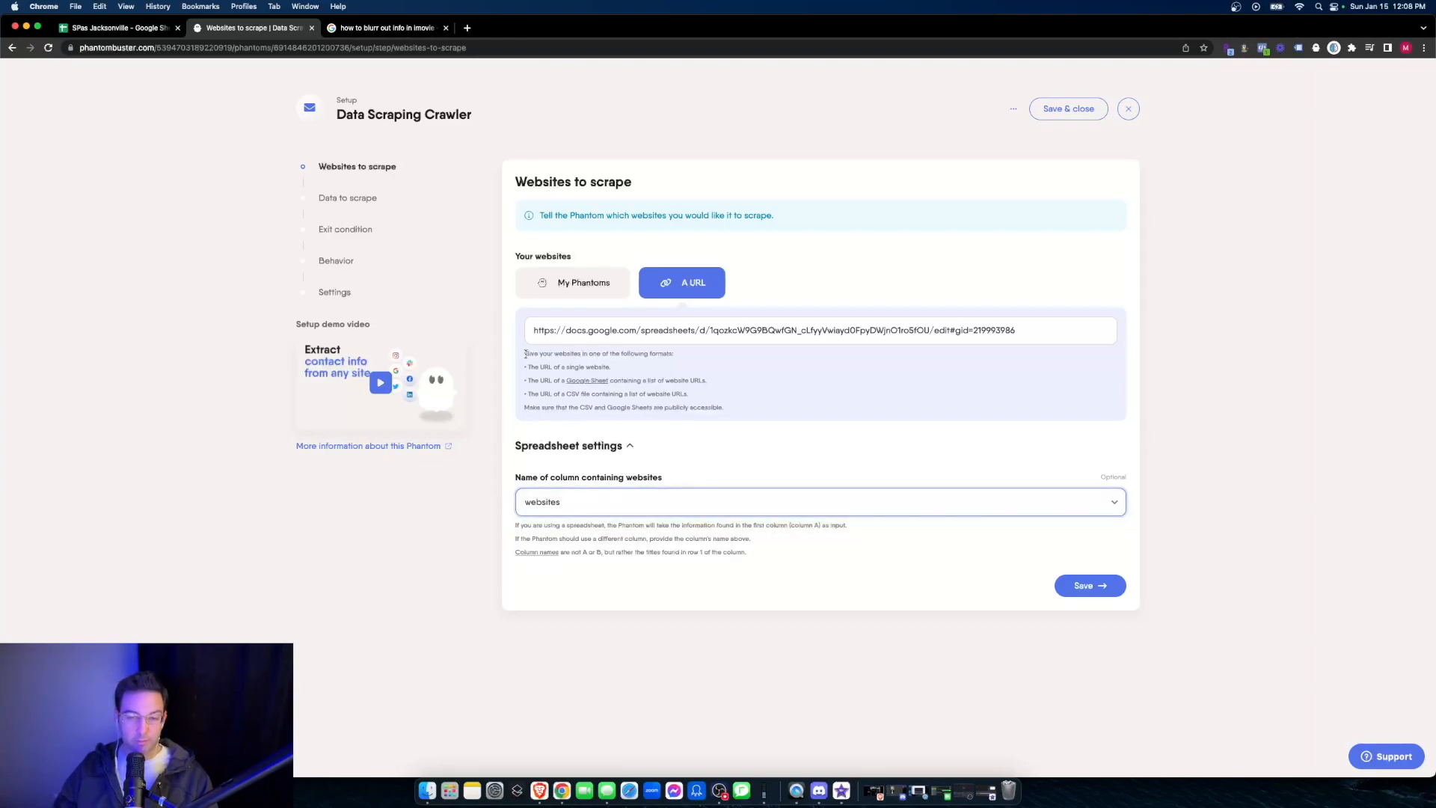
click(1100, 586)
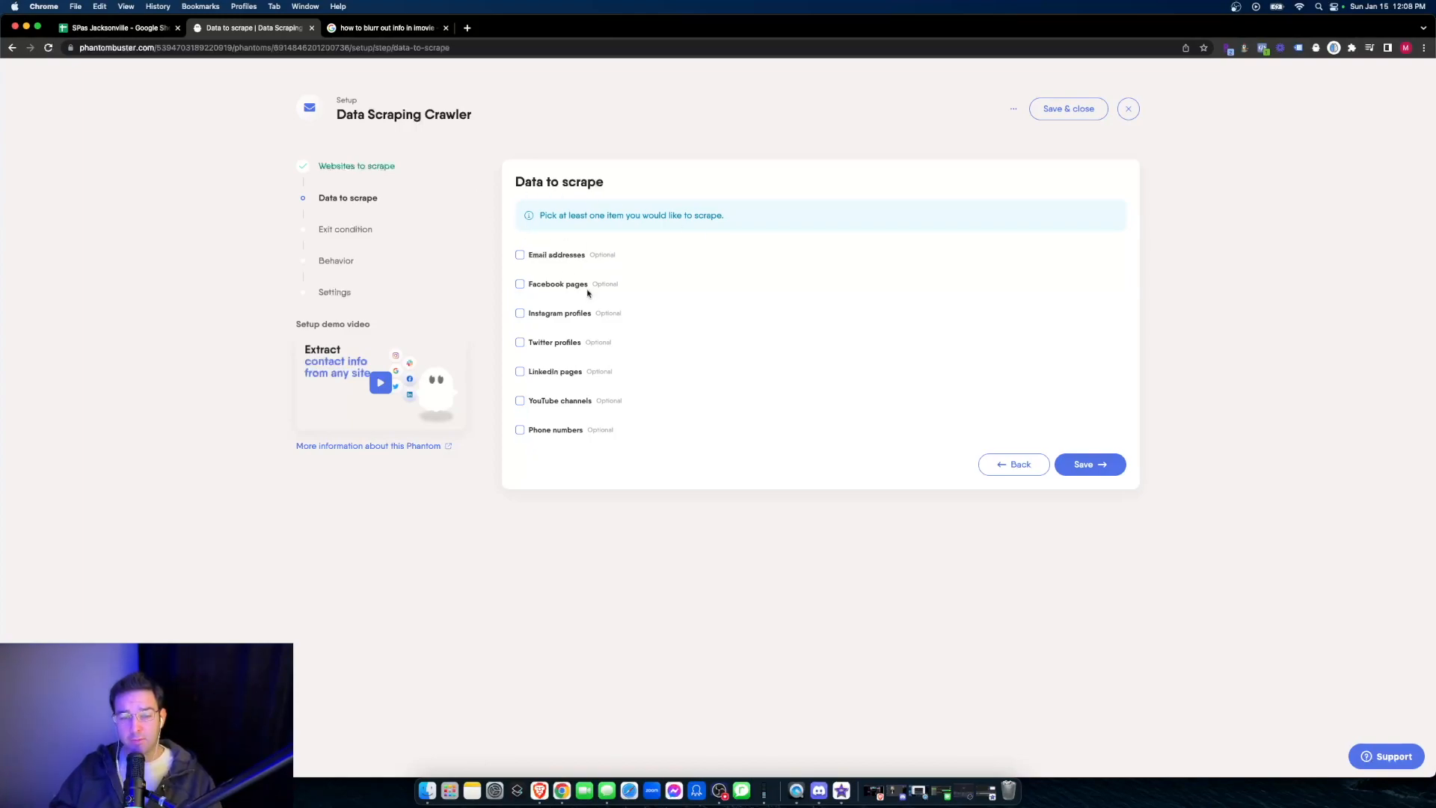
- Select only Email addresses as the data to scrape, leaving Facebook pages unselected, and save the selection
click(543, 286)
click(544, 260)
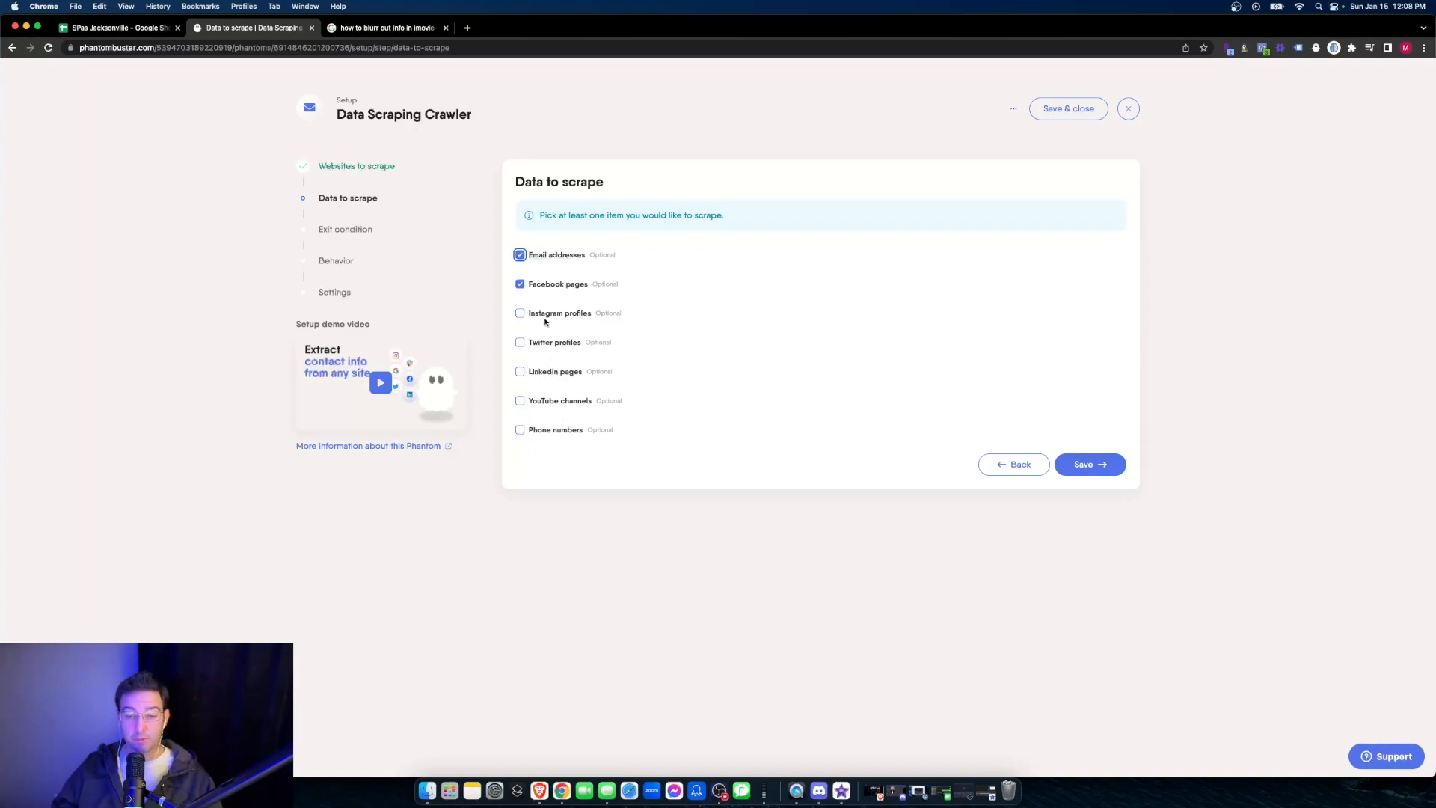
click(519, 286)
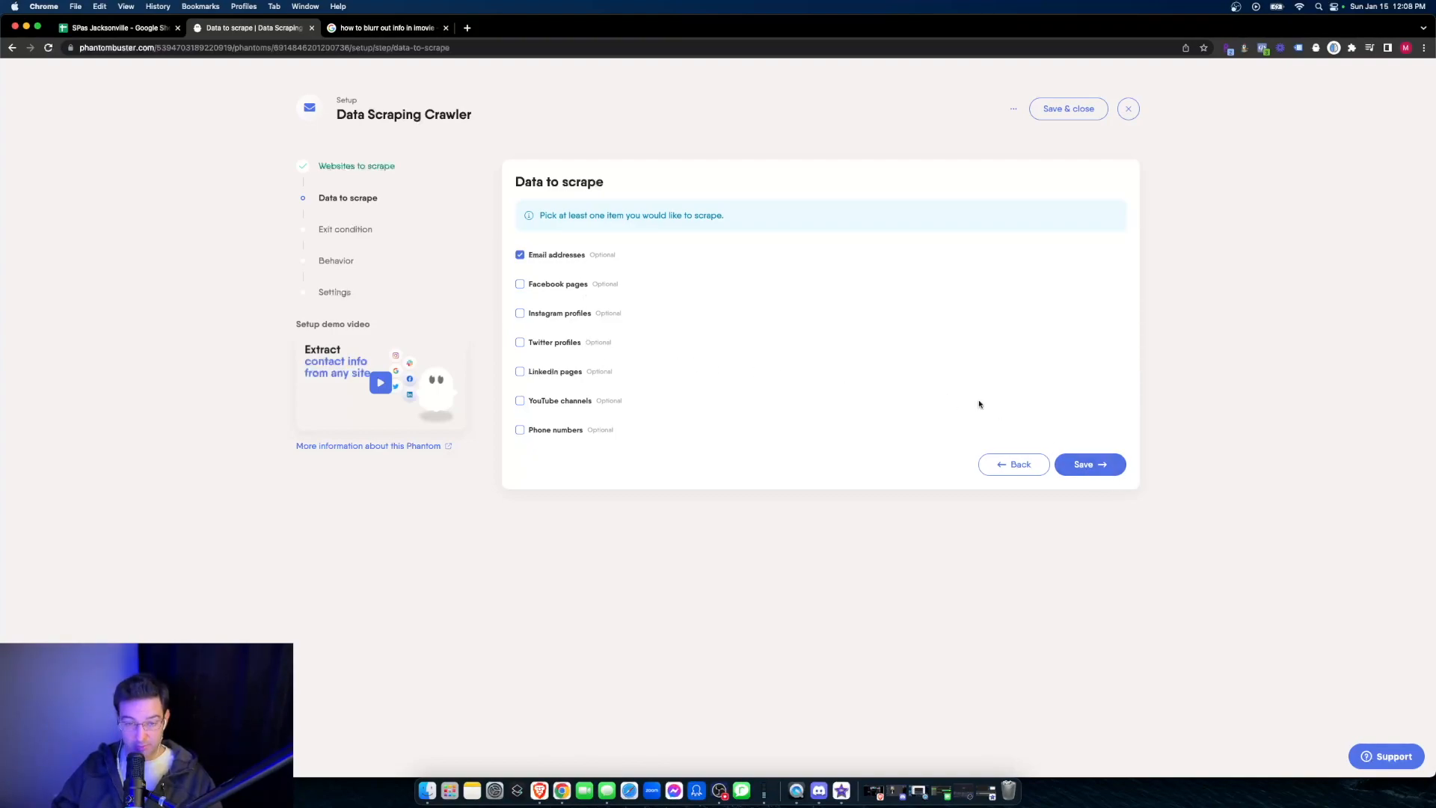
click(1090, 468)
- Save the exit conditions with a maximum depth of 1 and 10 subpages to visit per website
click(529, 328)
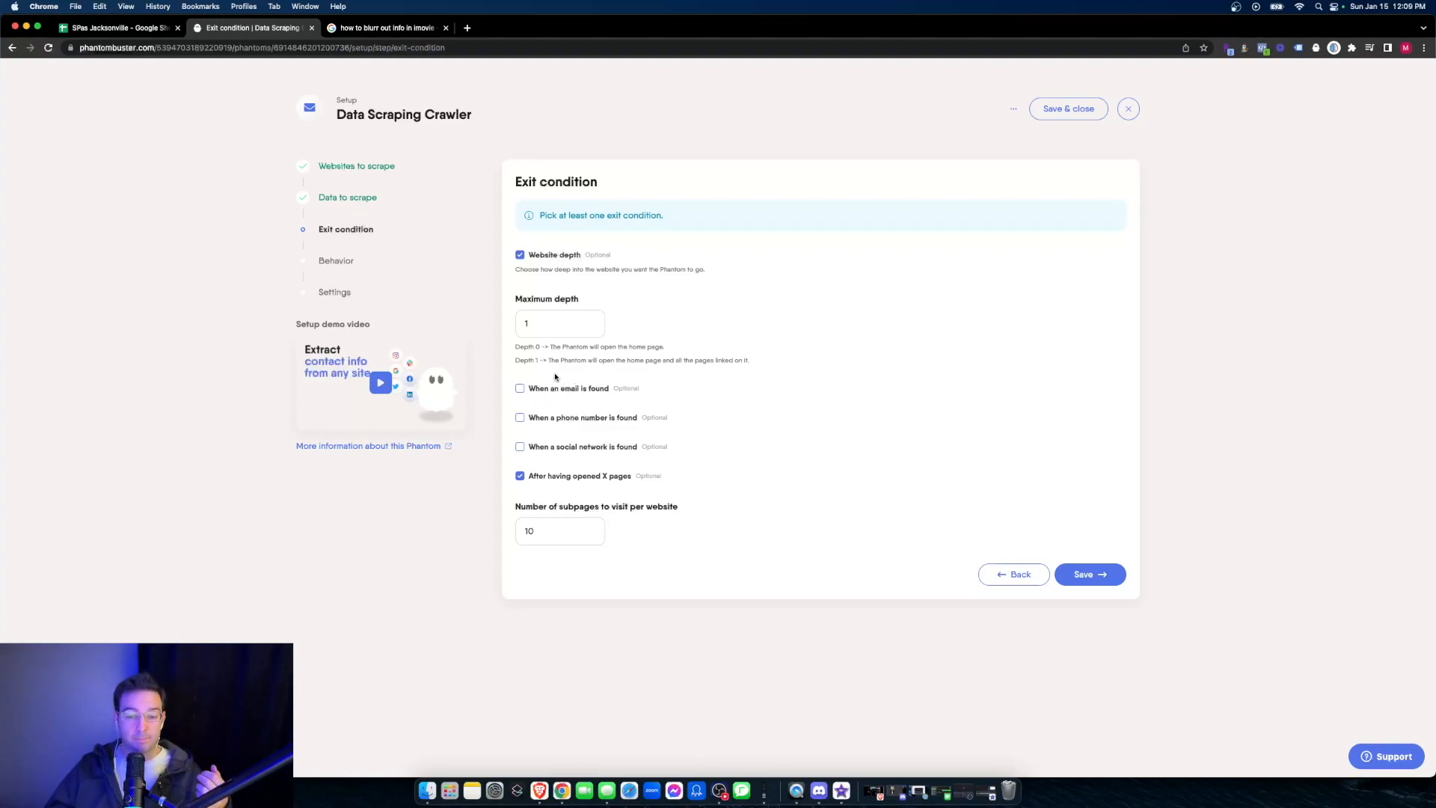
click(533, 532)
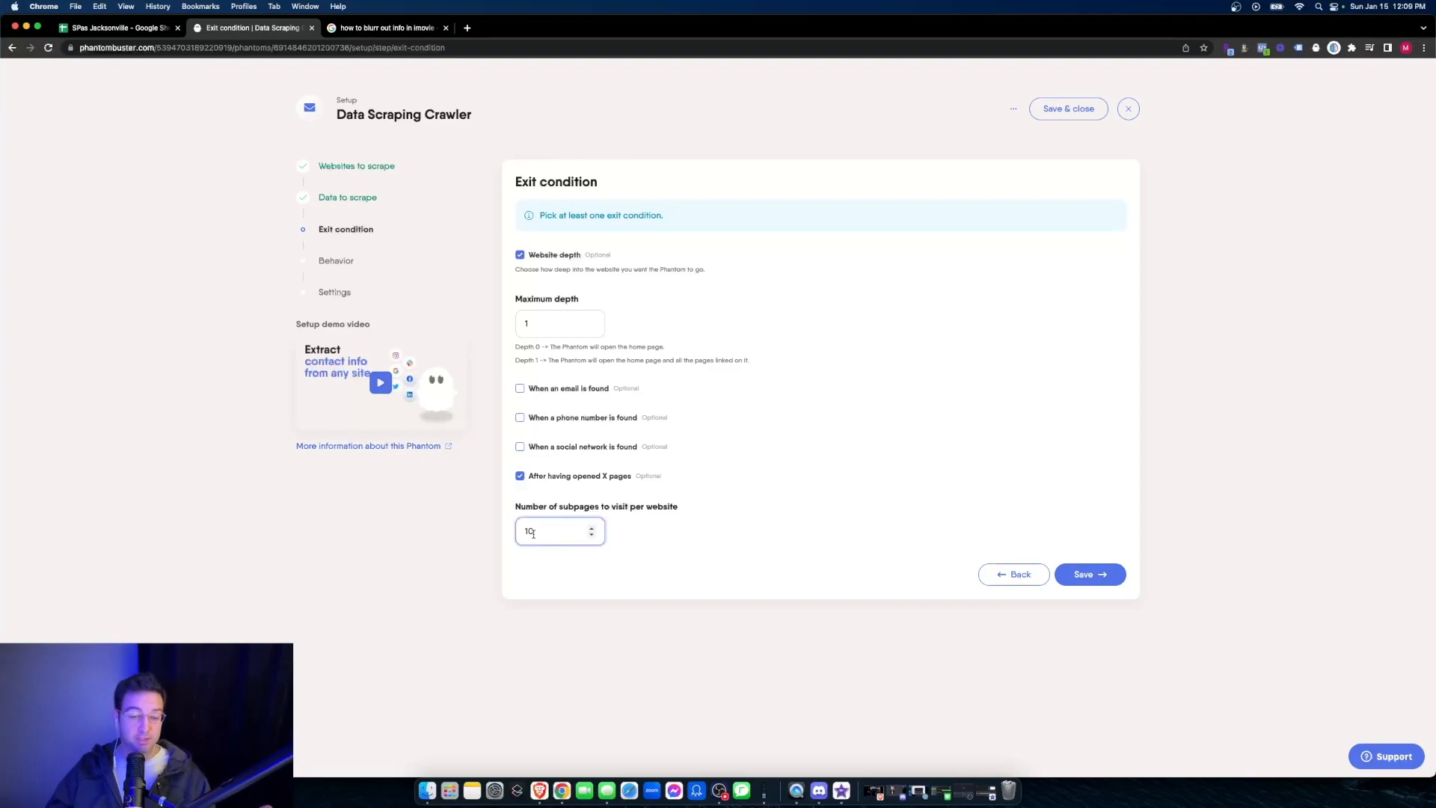
click(538, 506)
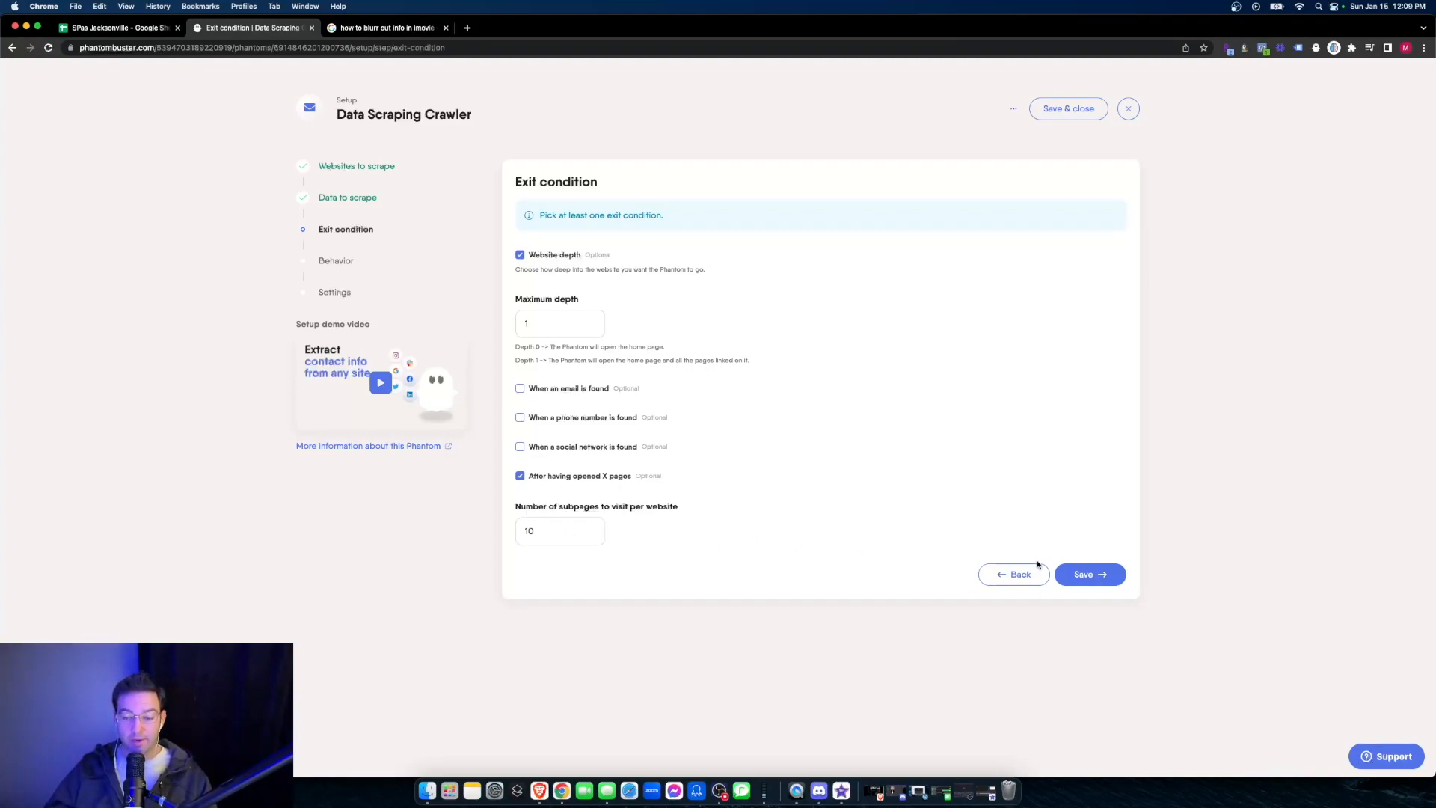
click(1084, 574)
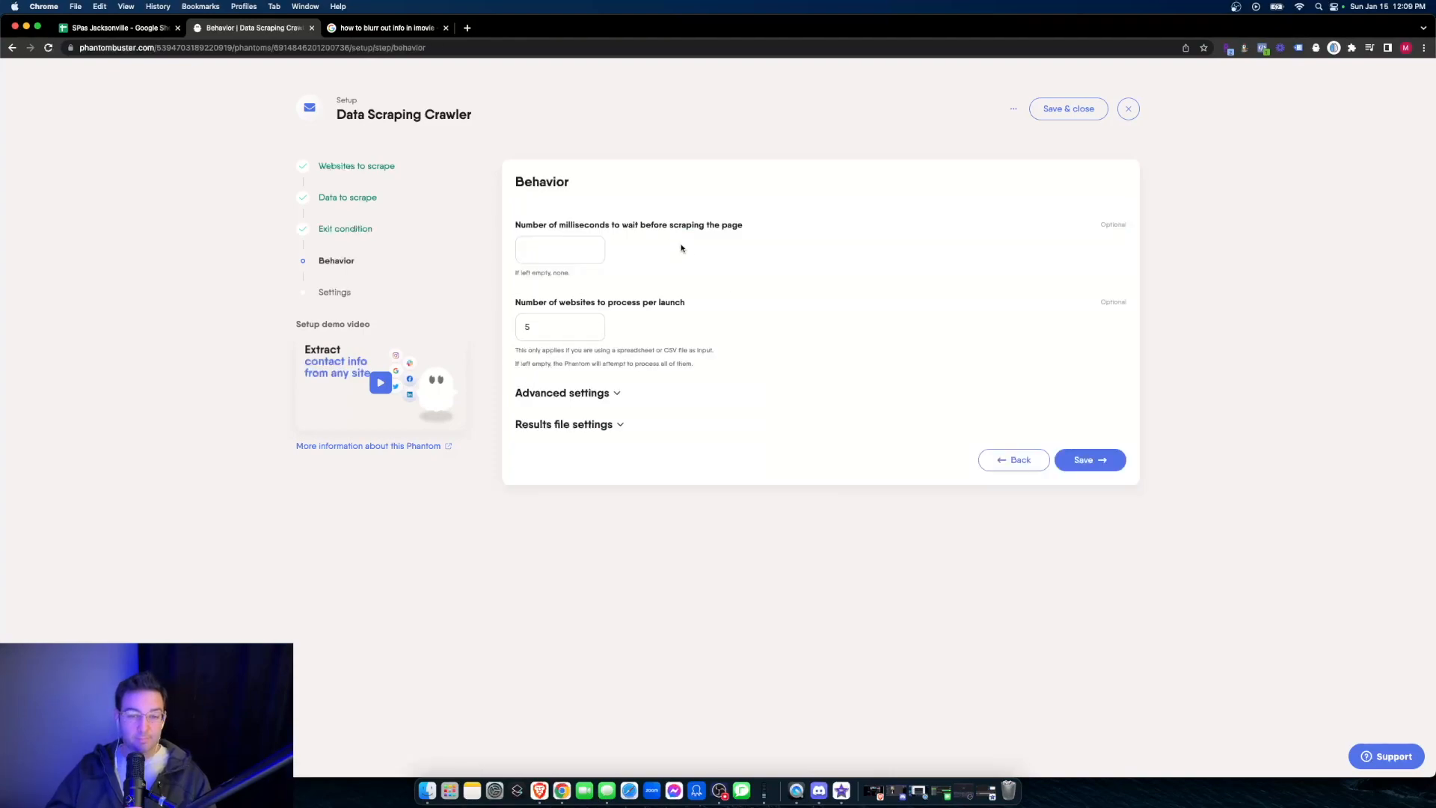
- Set the number of websites to process per launch to 400, checking it against the length of the URL list in Google Sheets
click(568, 327)
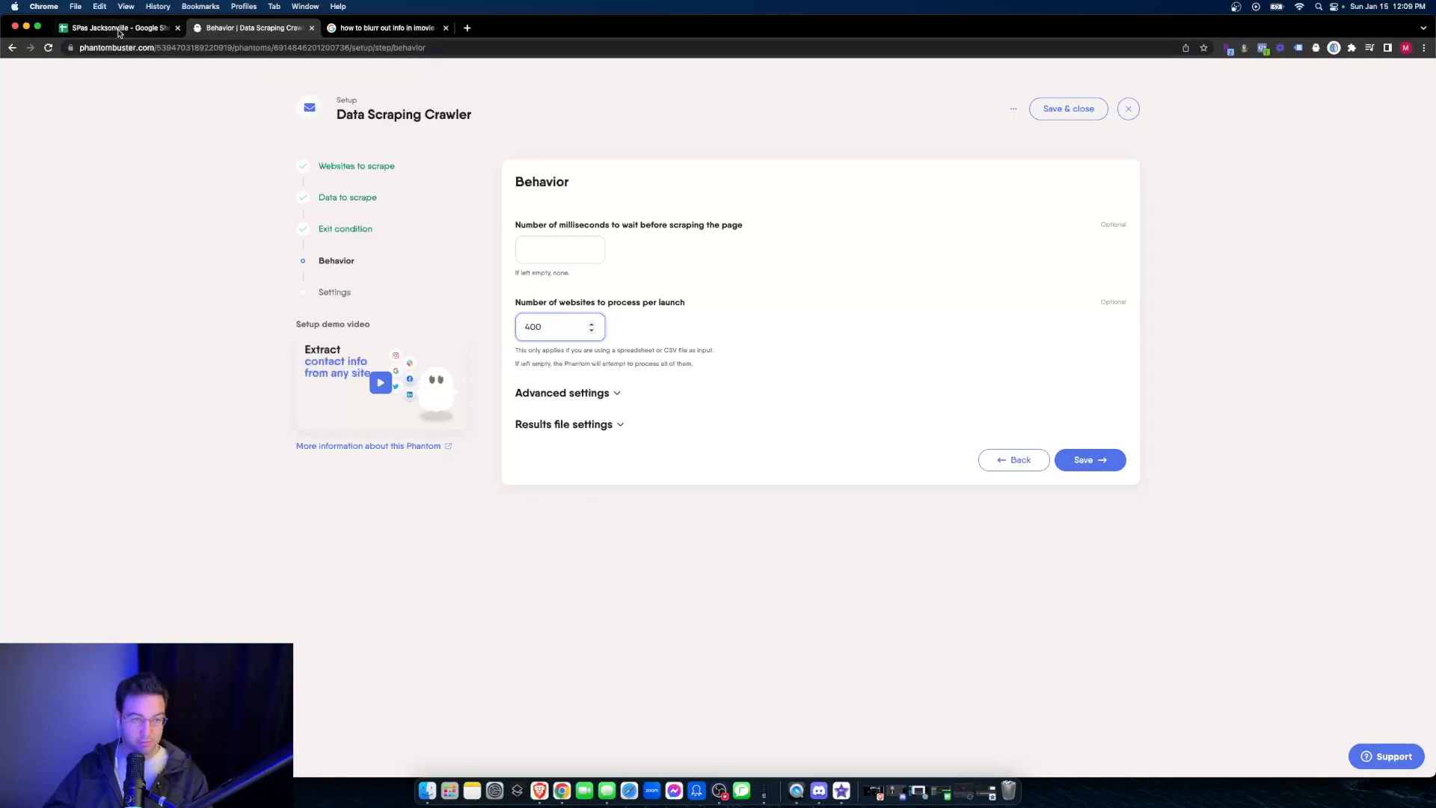
click(120, 27)
scroll(251, 288, down, 15)
scroll(257, 290, down, 20)
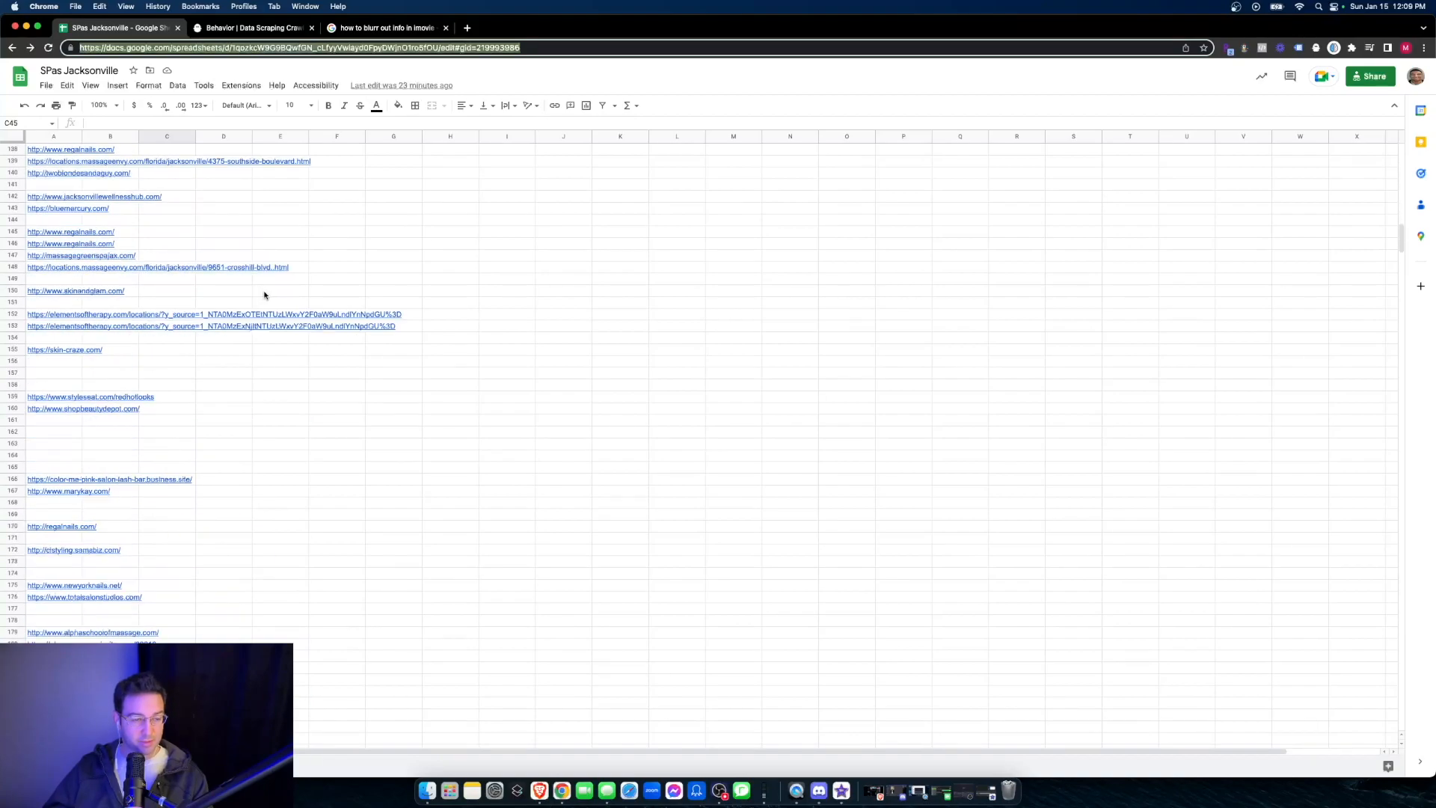
scroll(277, 286, down, 5)
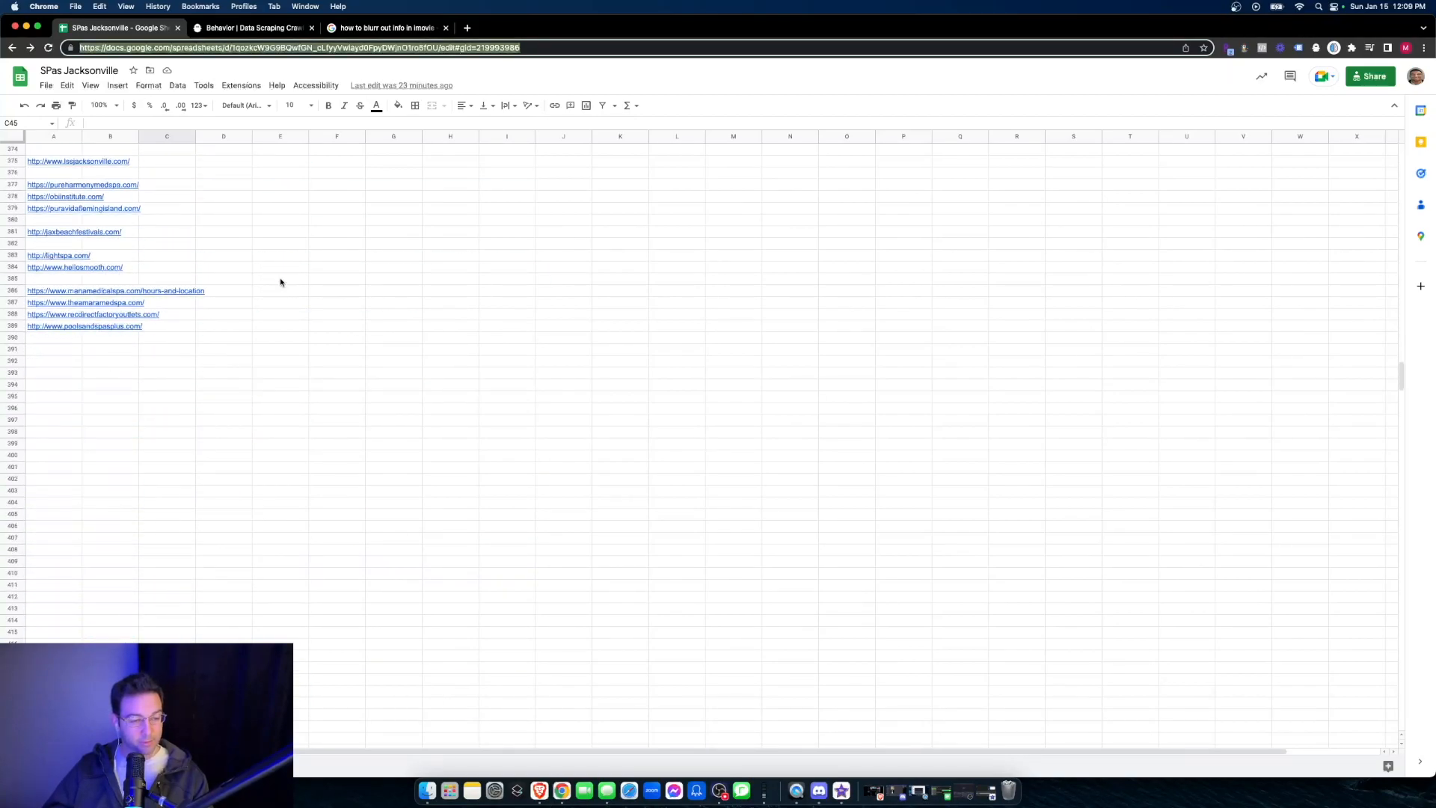
click(248, 27)
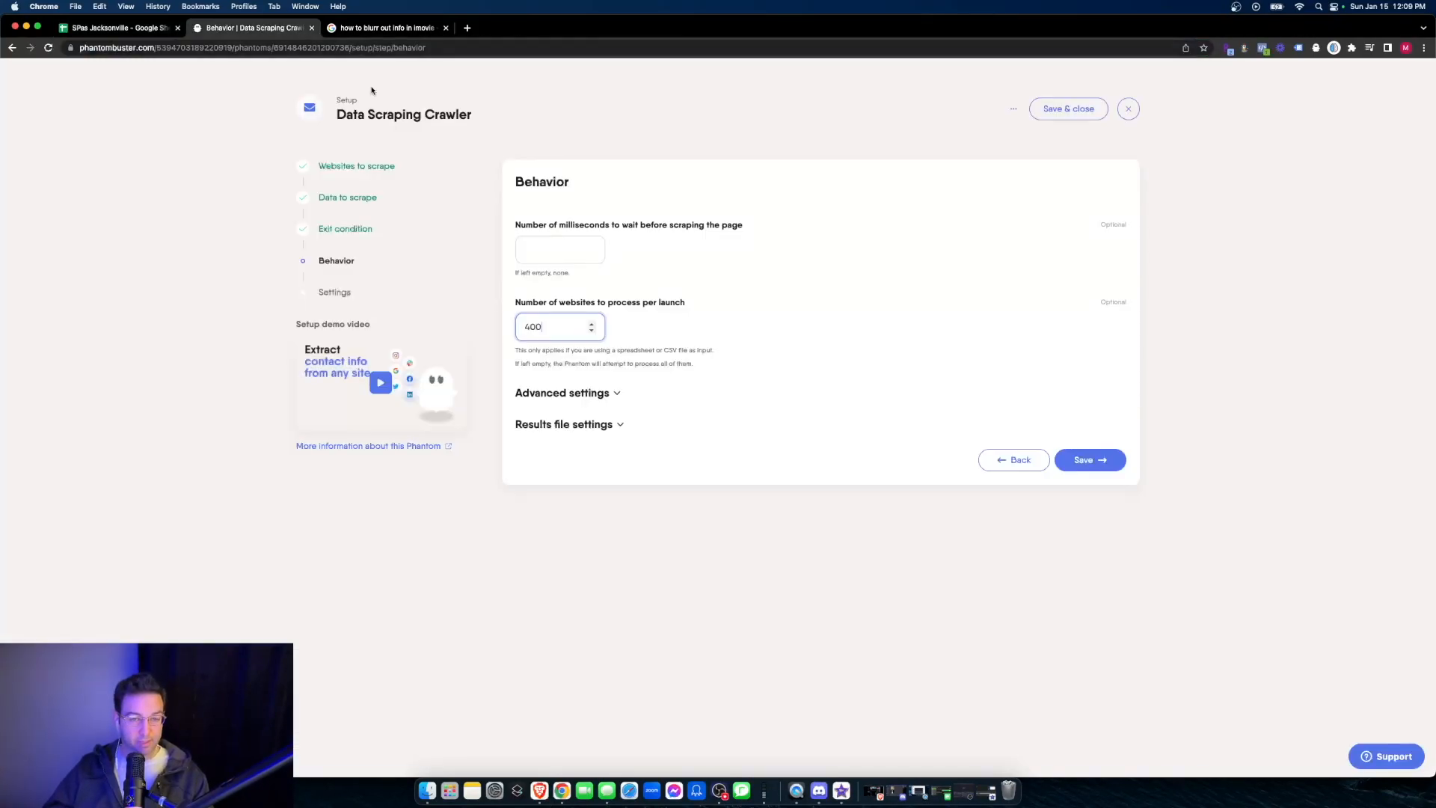
click(764, 406)
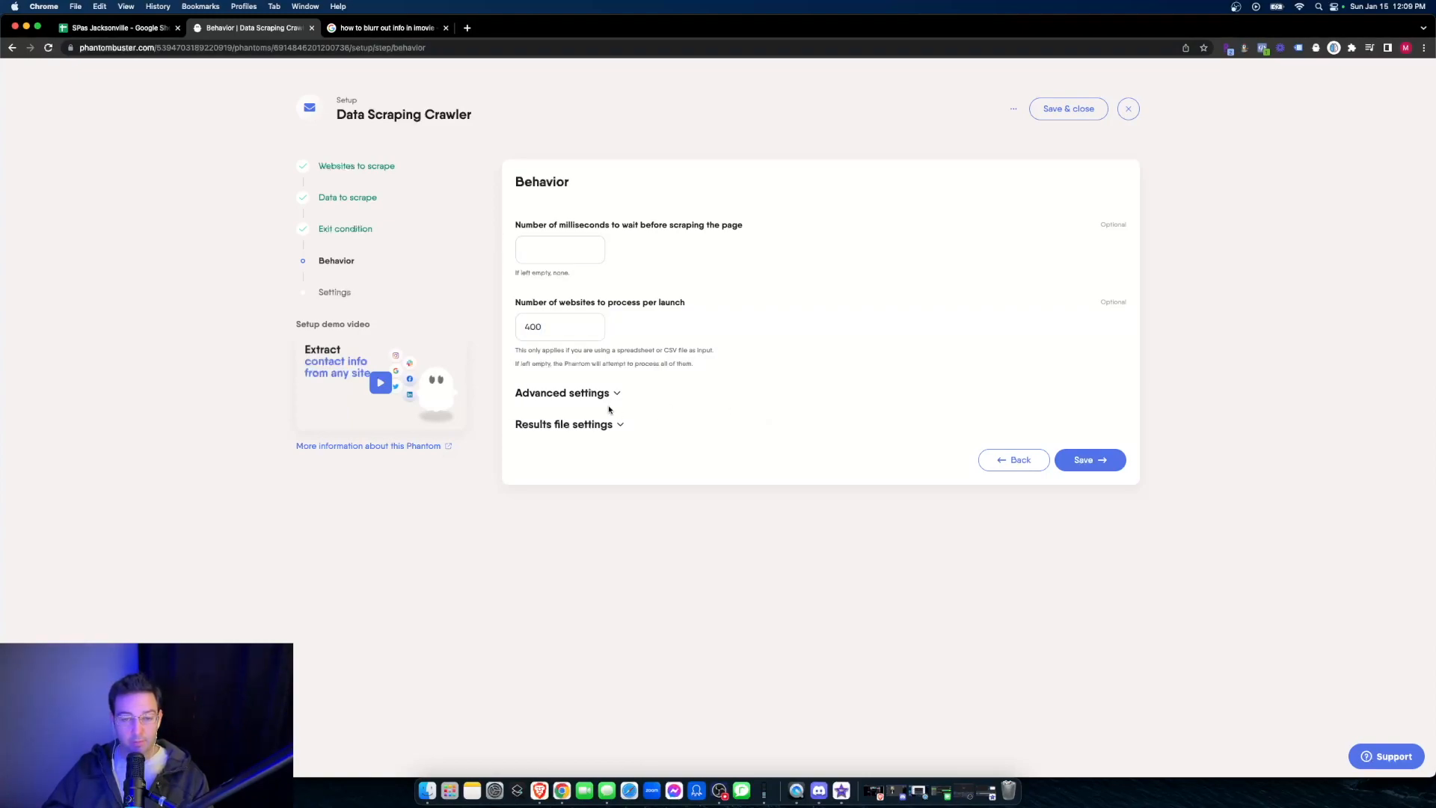
- Review the advanced behavior options, then save the behavior and the settings with manual launch and no notifications
click(588, 396)
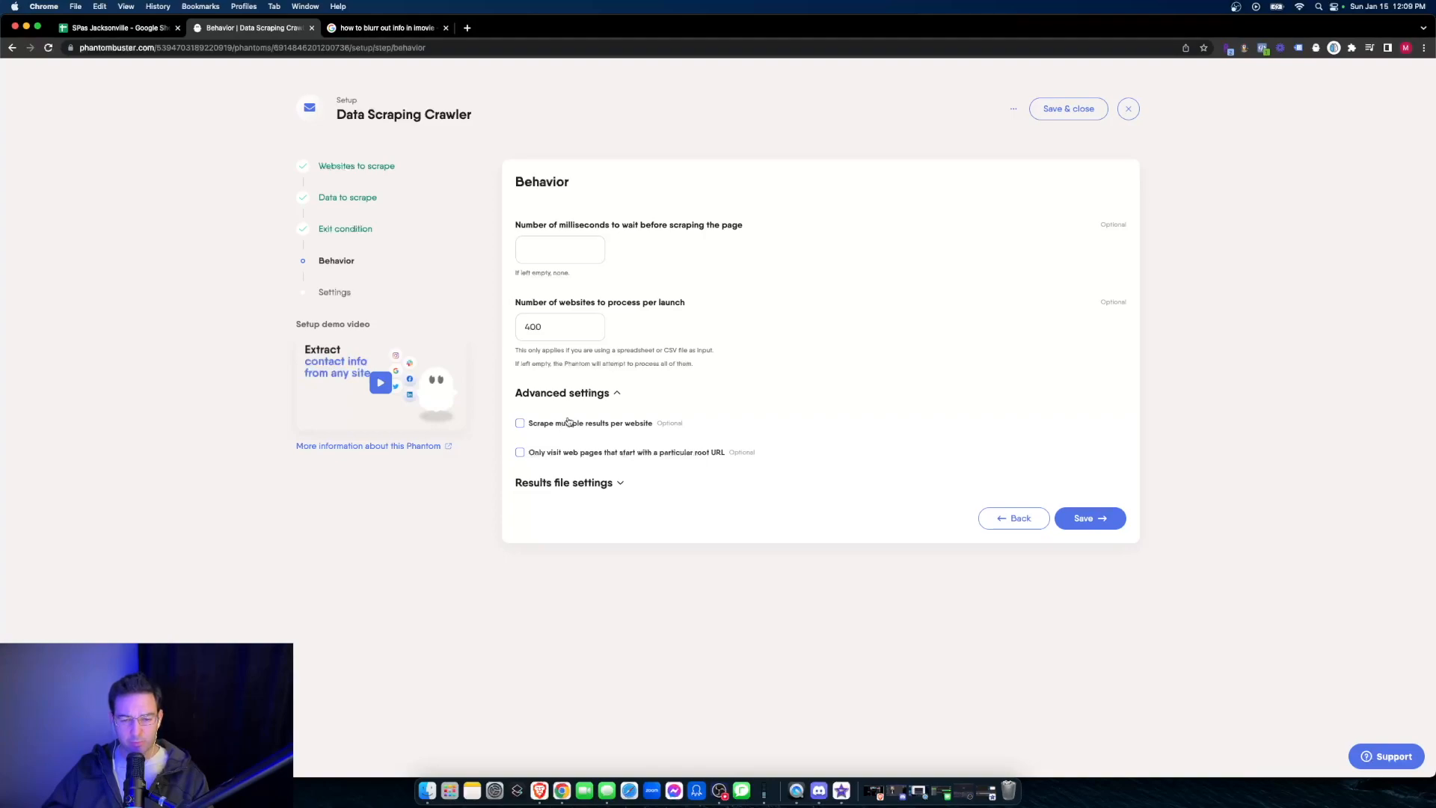
click(592, 394)
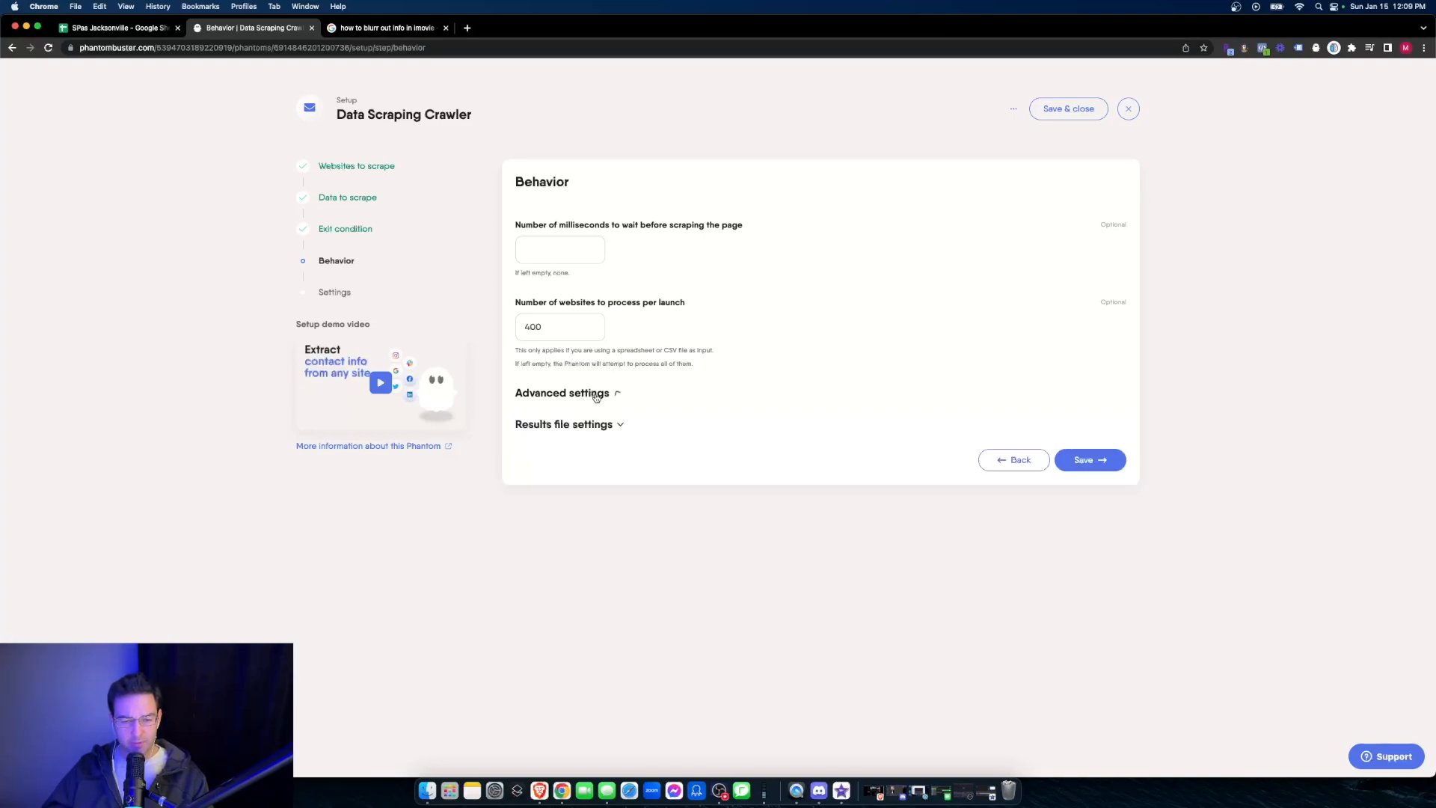
click(1065, 468)
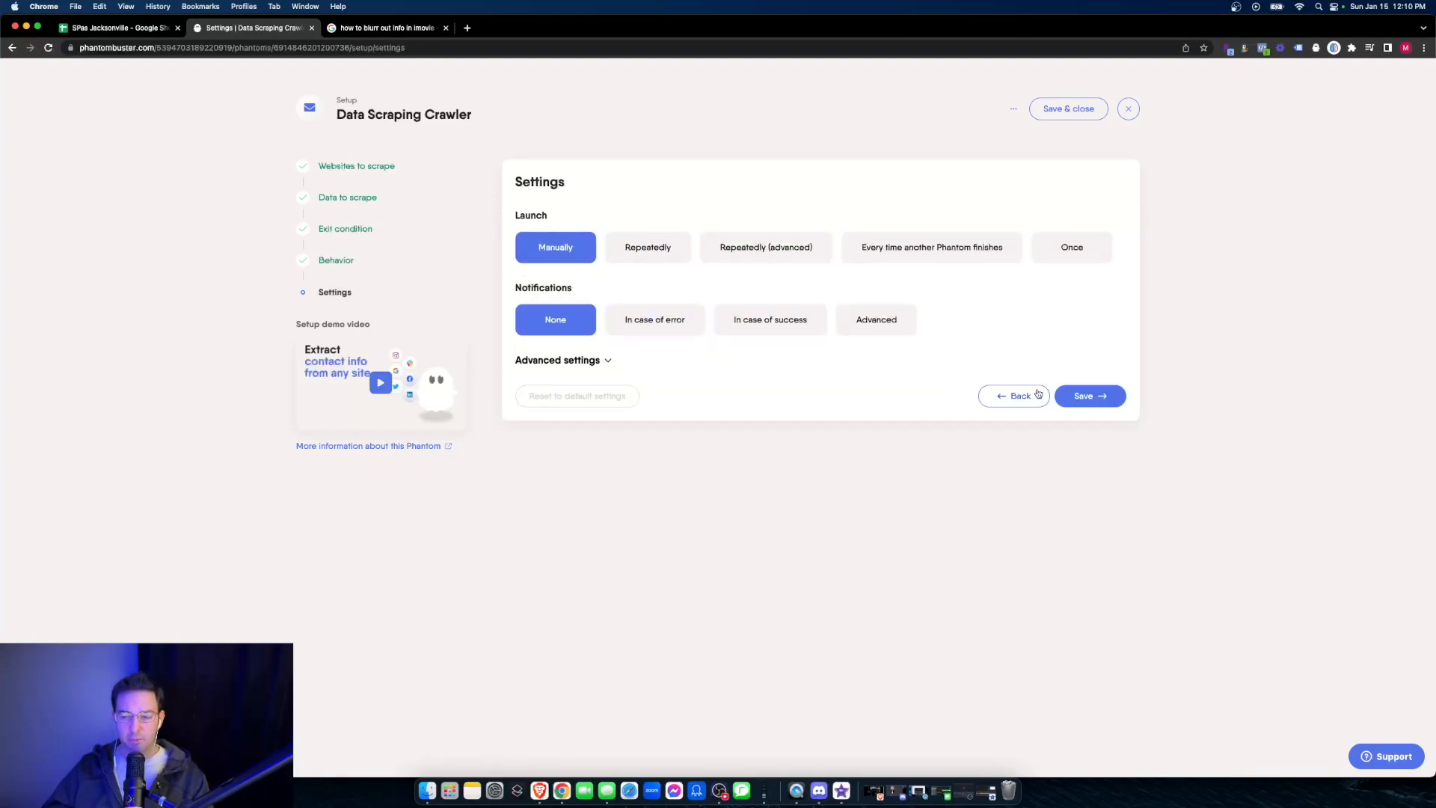
click(1096, 396)
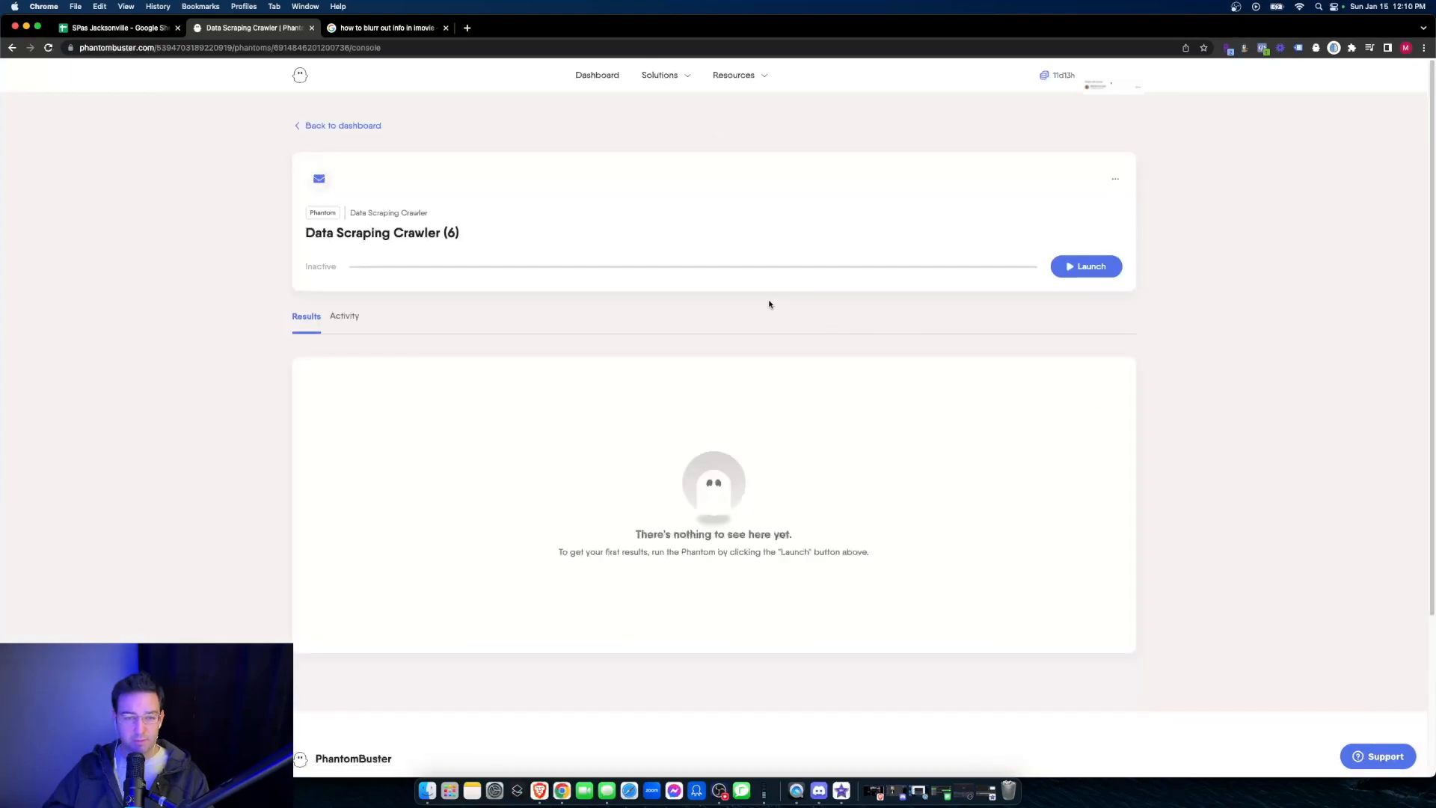
- Rename the phantom as jacksonvillespas and launch it
click(1115, 178)
click(1070, 258)
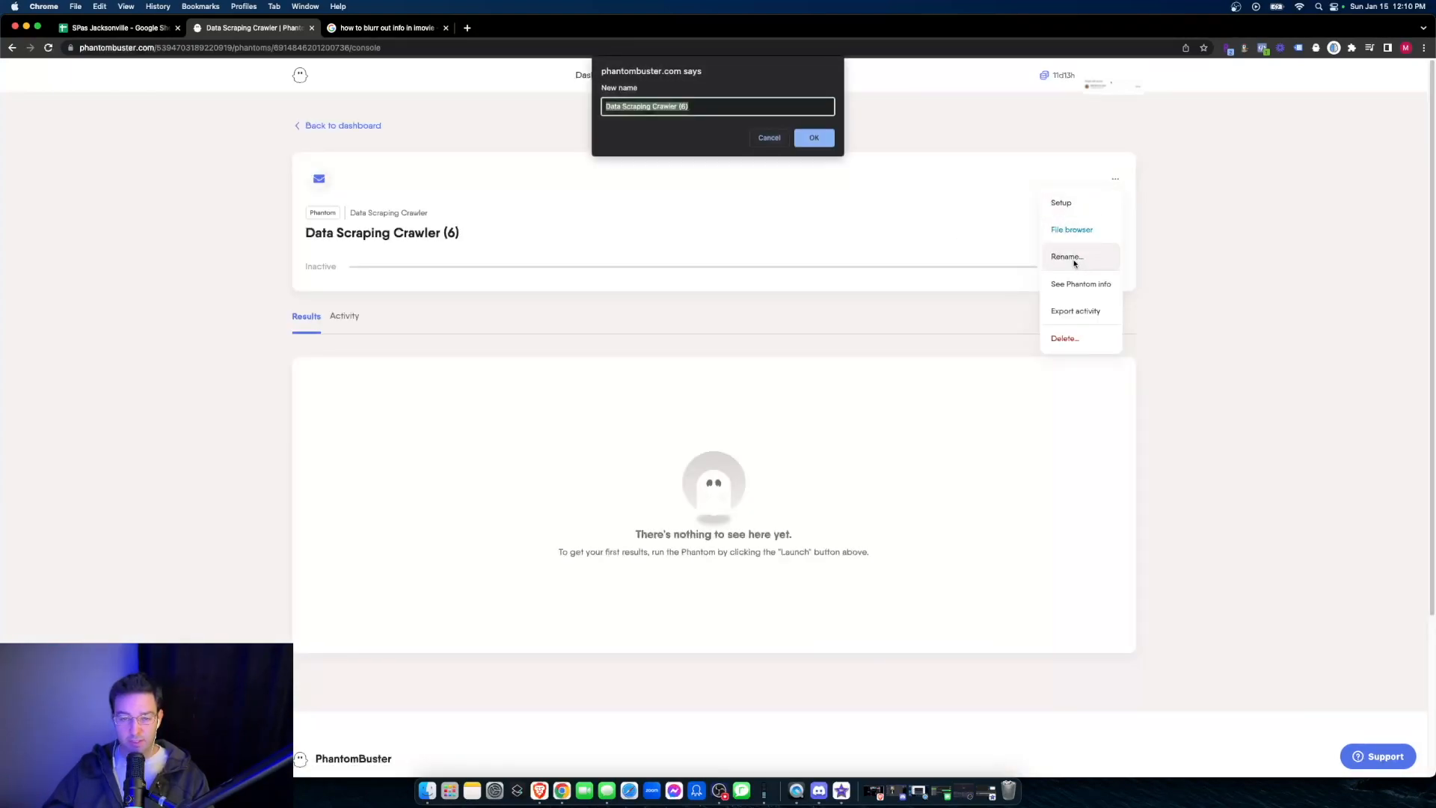
text(jackson)
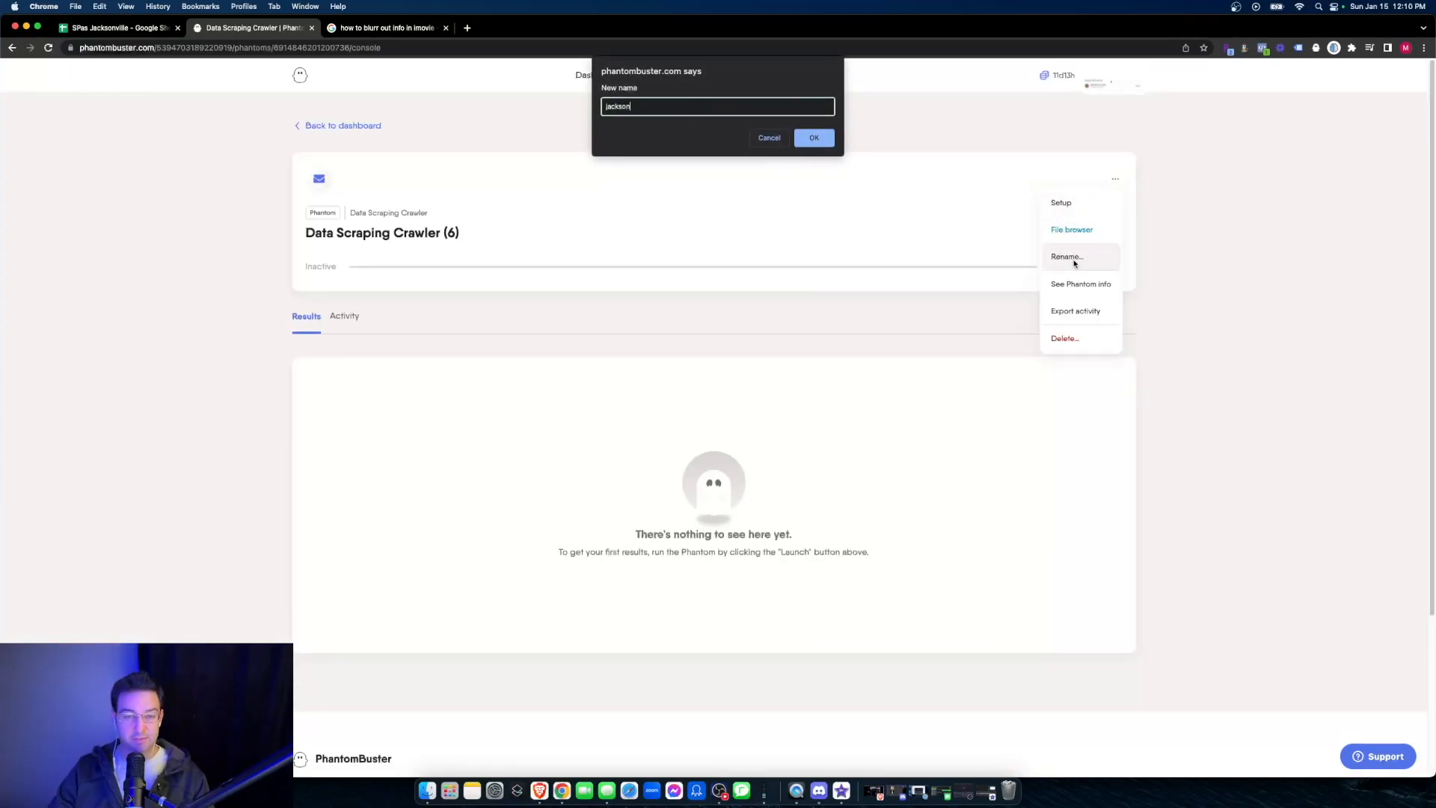
text(villespas)
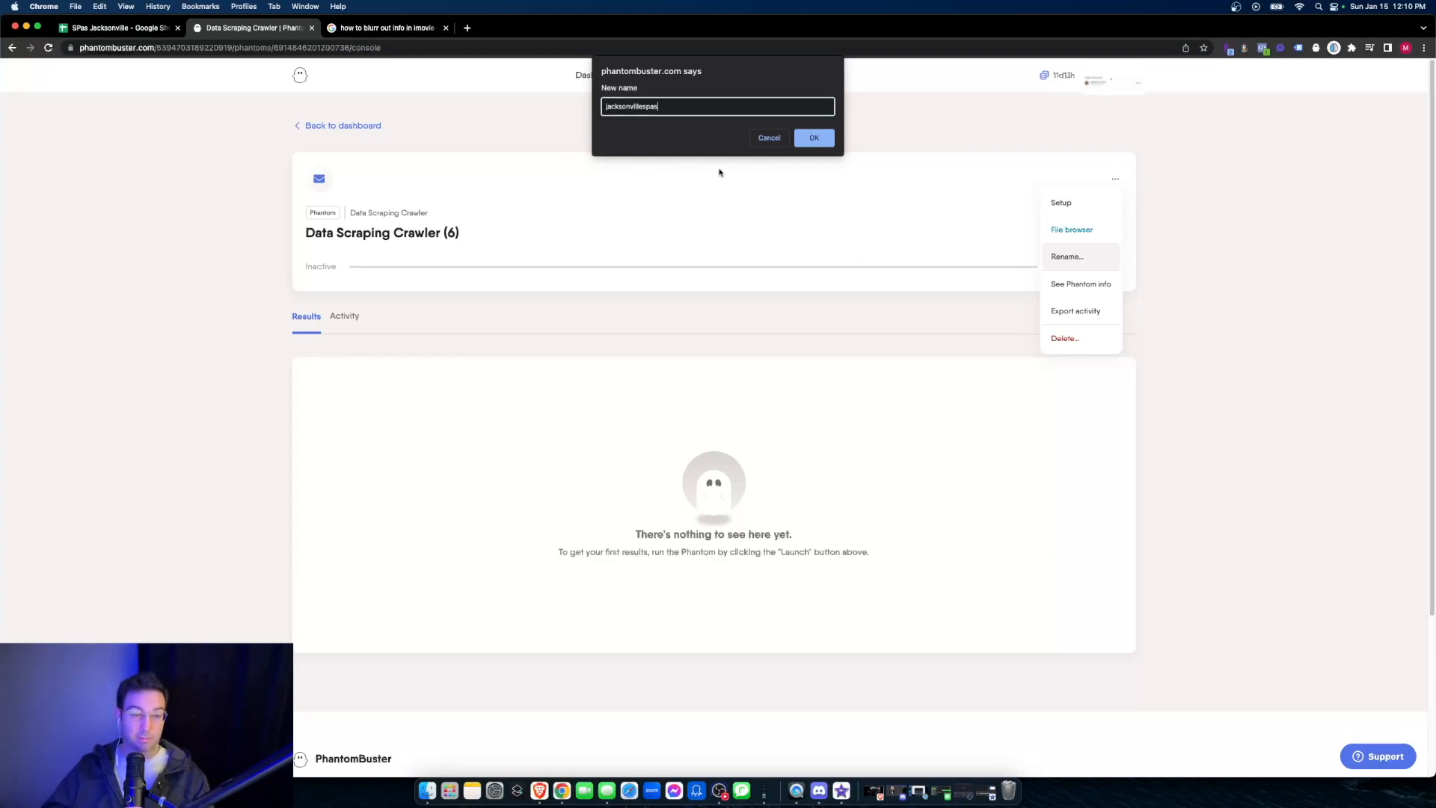
click(813, 139)
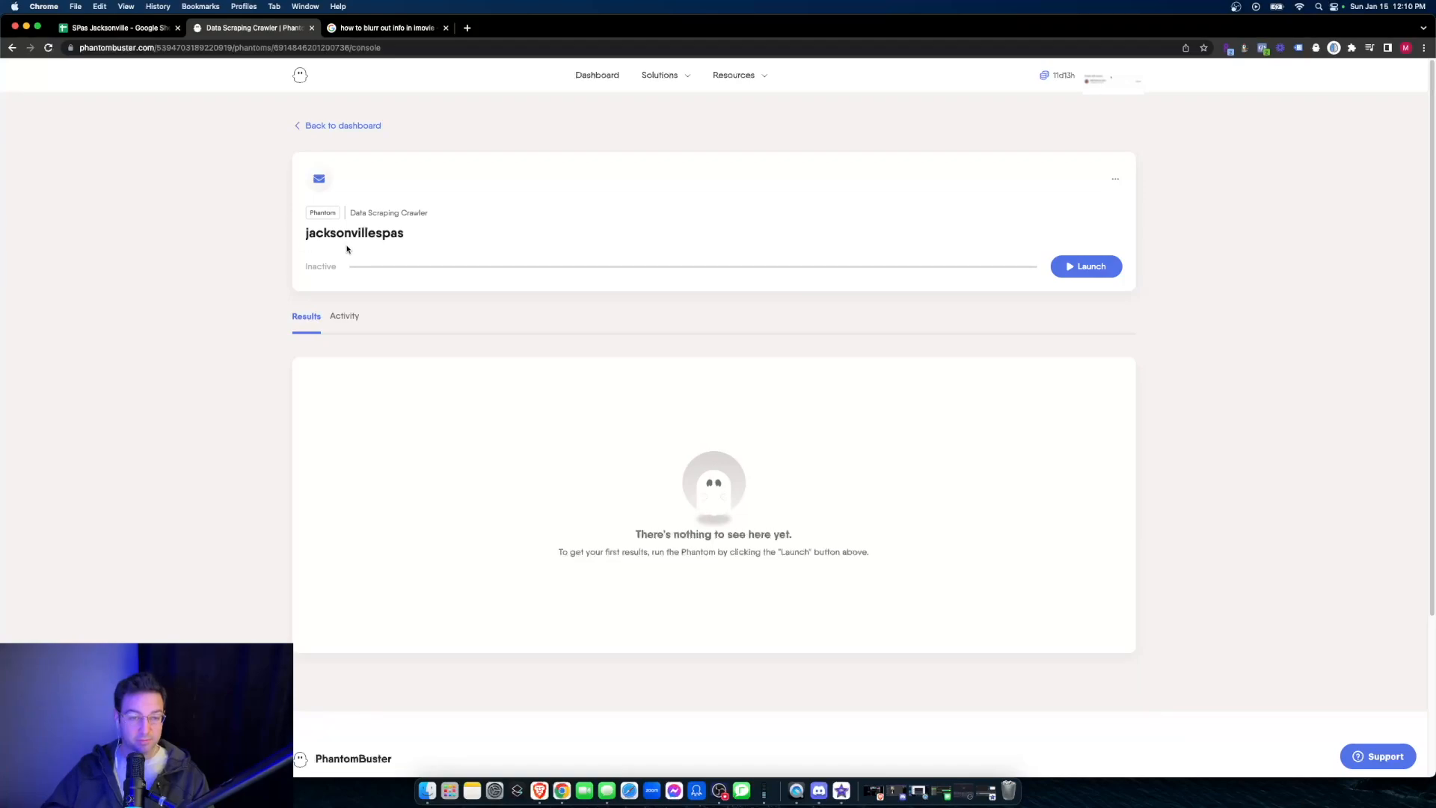
click(1088, 269)
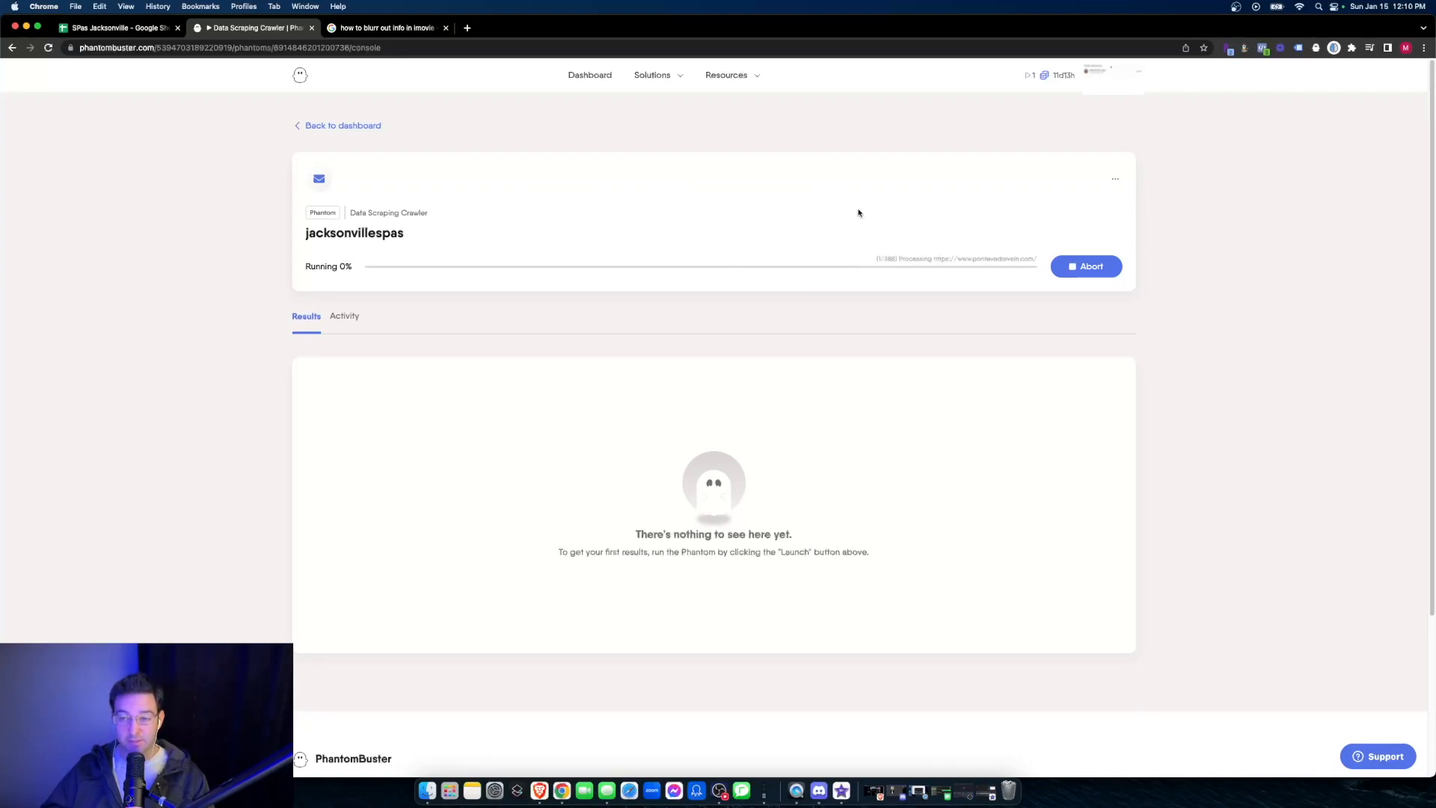
mouse_move(1055, 79)
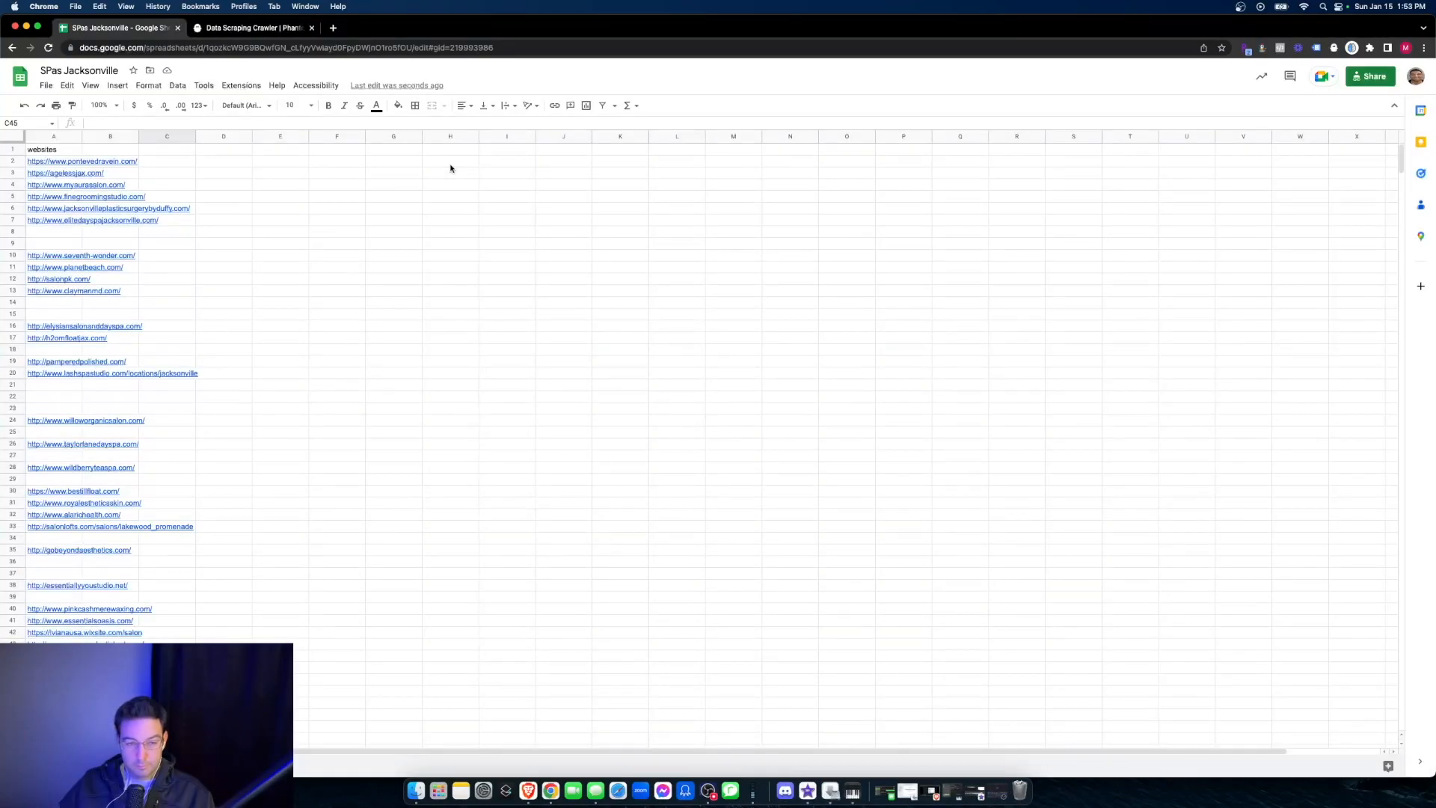
- Return to the jacksonvillespas phantom in PhantomBuster and download its scraping results
click(219, 26)
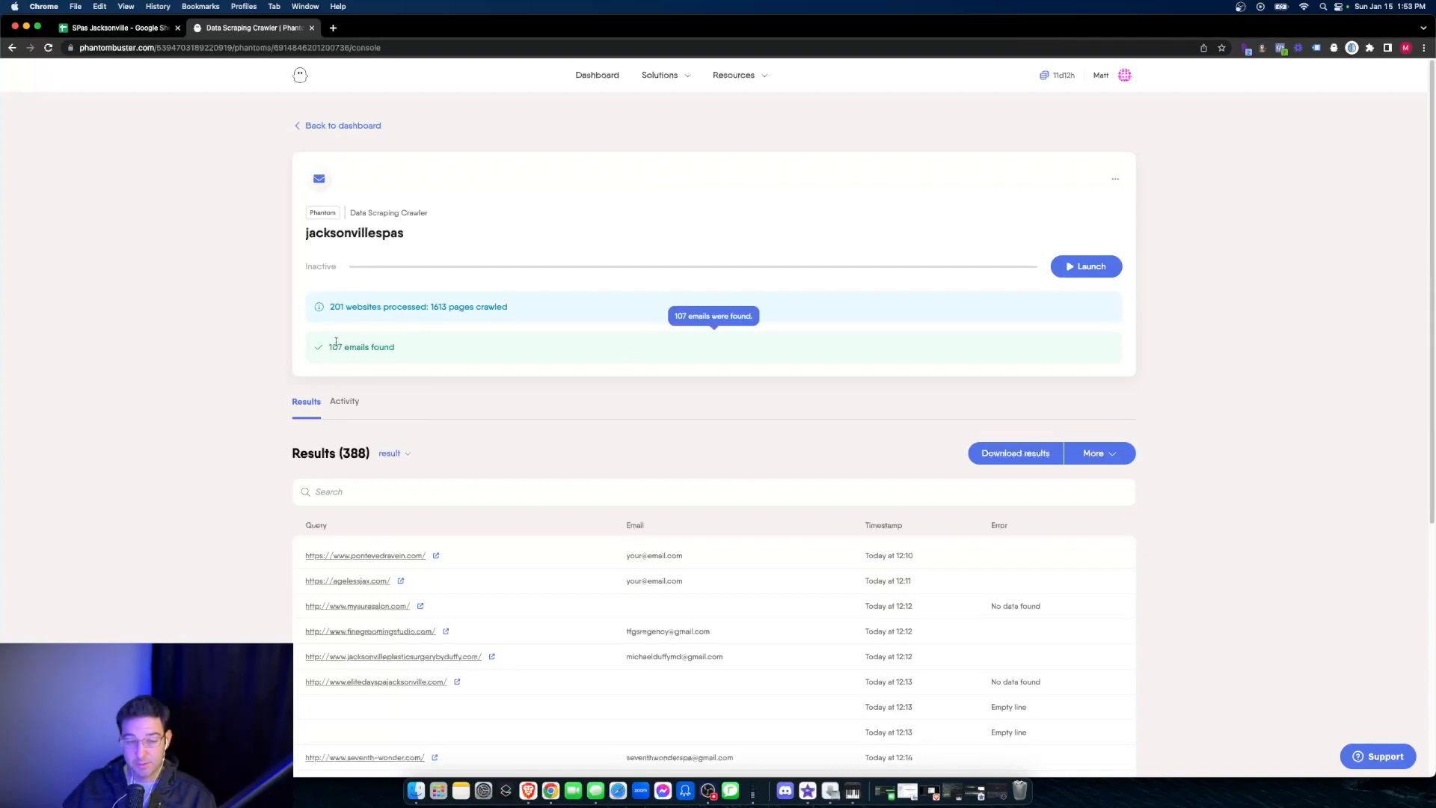
scroll(365, 340, down, 5)
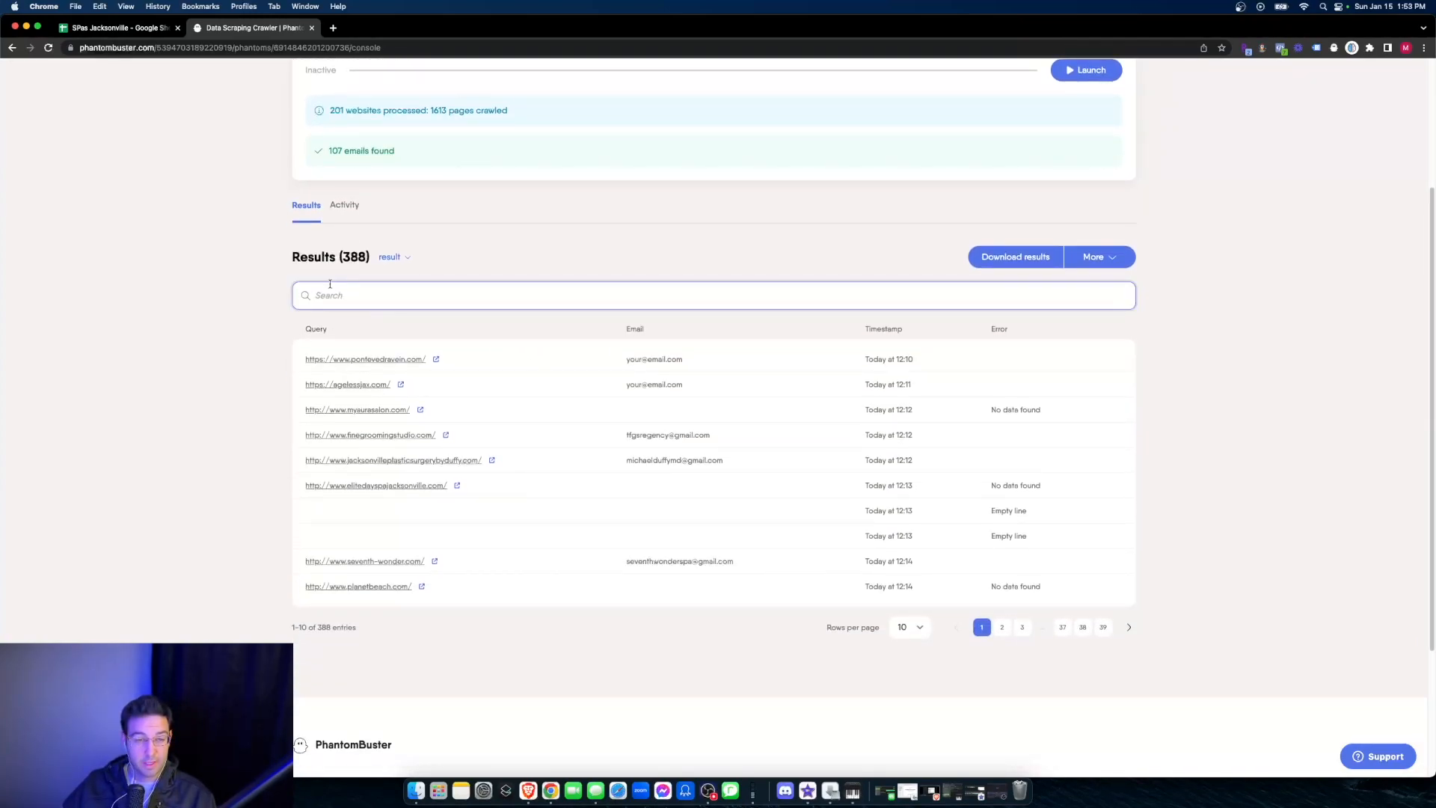
click(1009, 271)
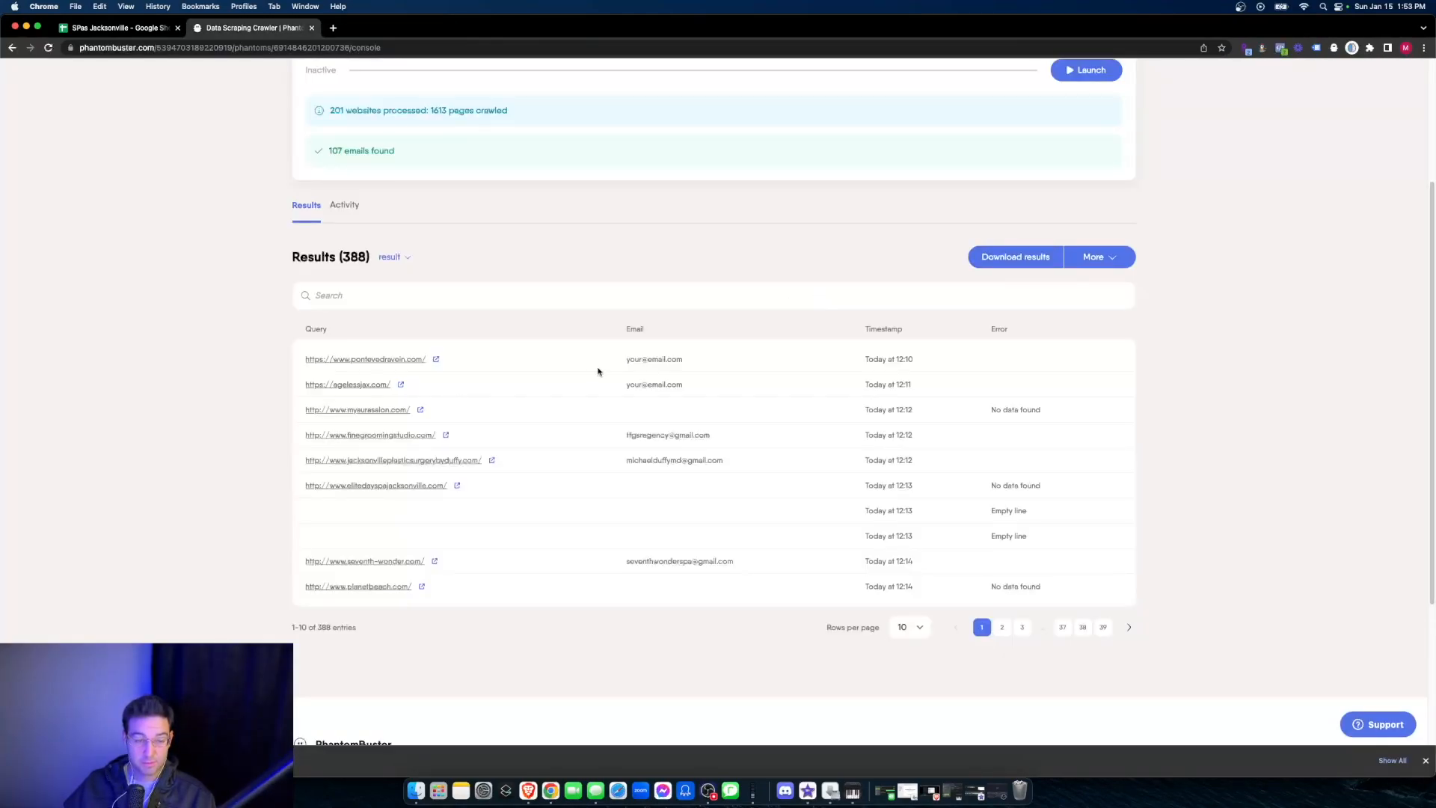
- In the SPas Jacksonville Google Sheet, import the uploaded result (1).csv file as a new sheet
click(116, 28)
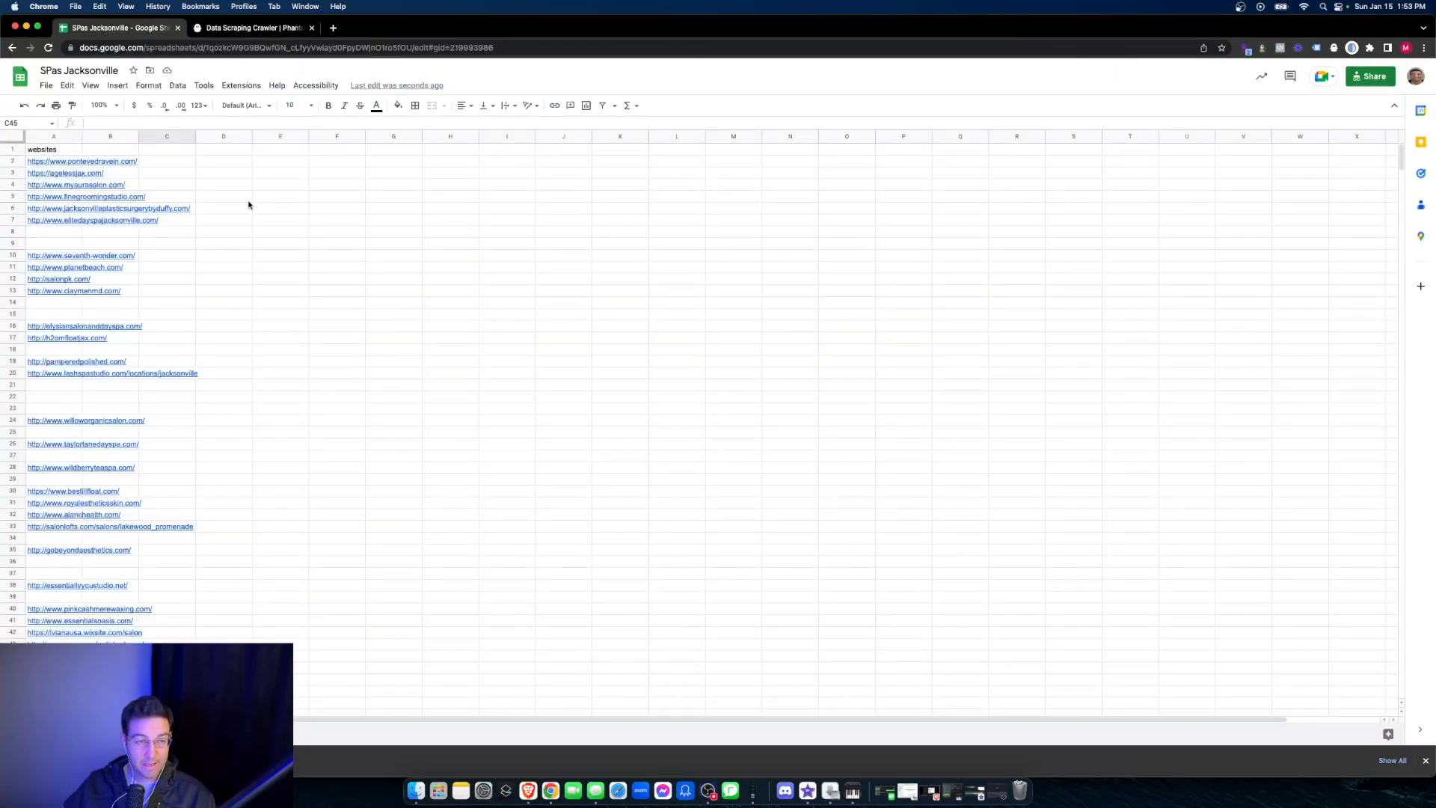
click(46, 85)
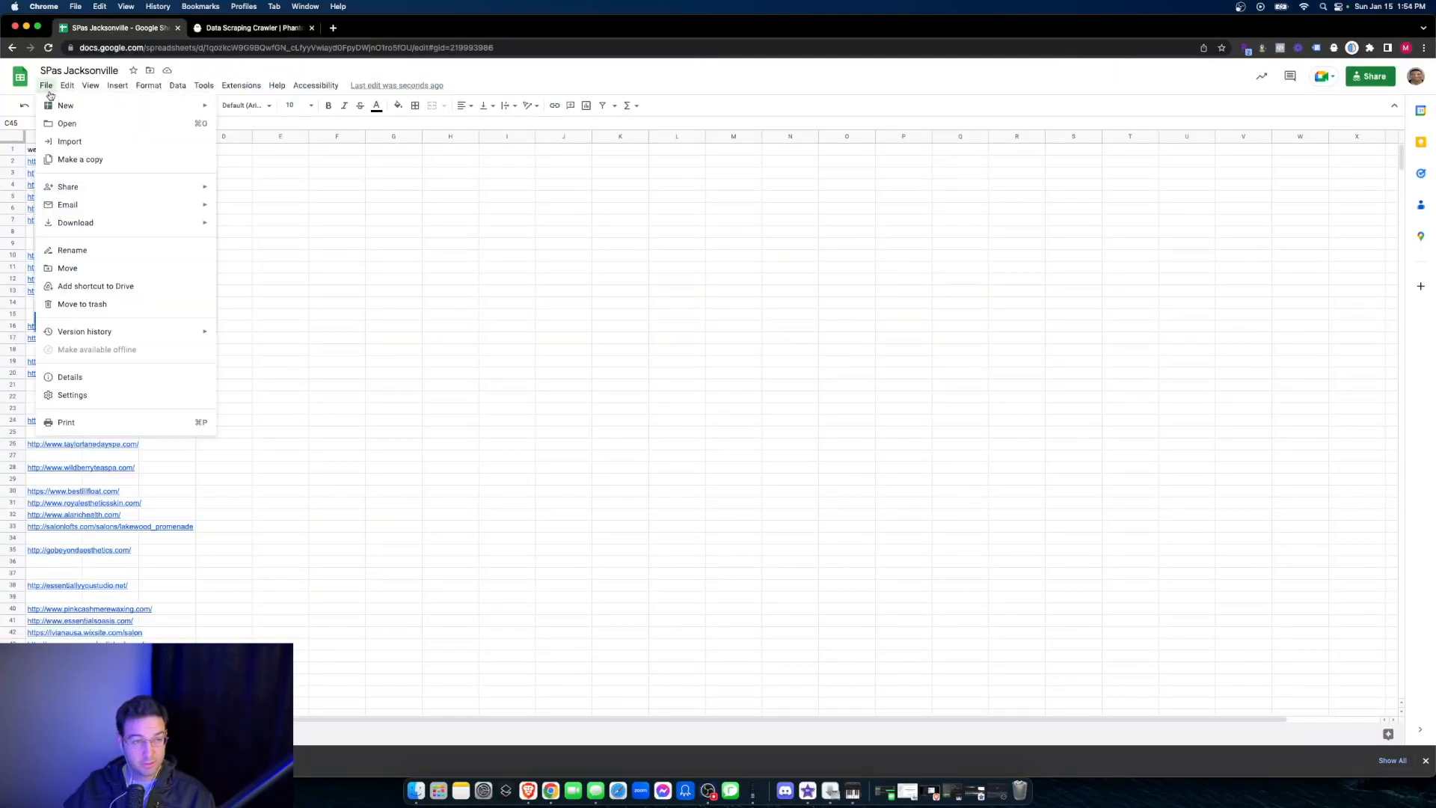
click(66, 142)
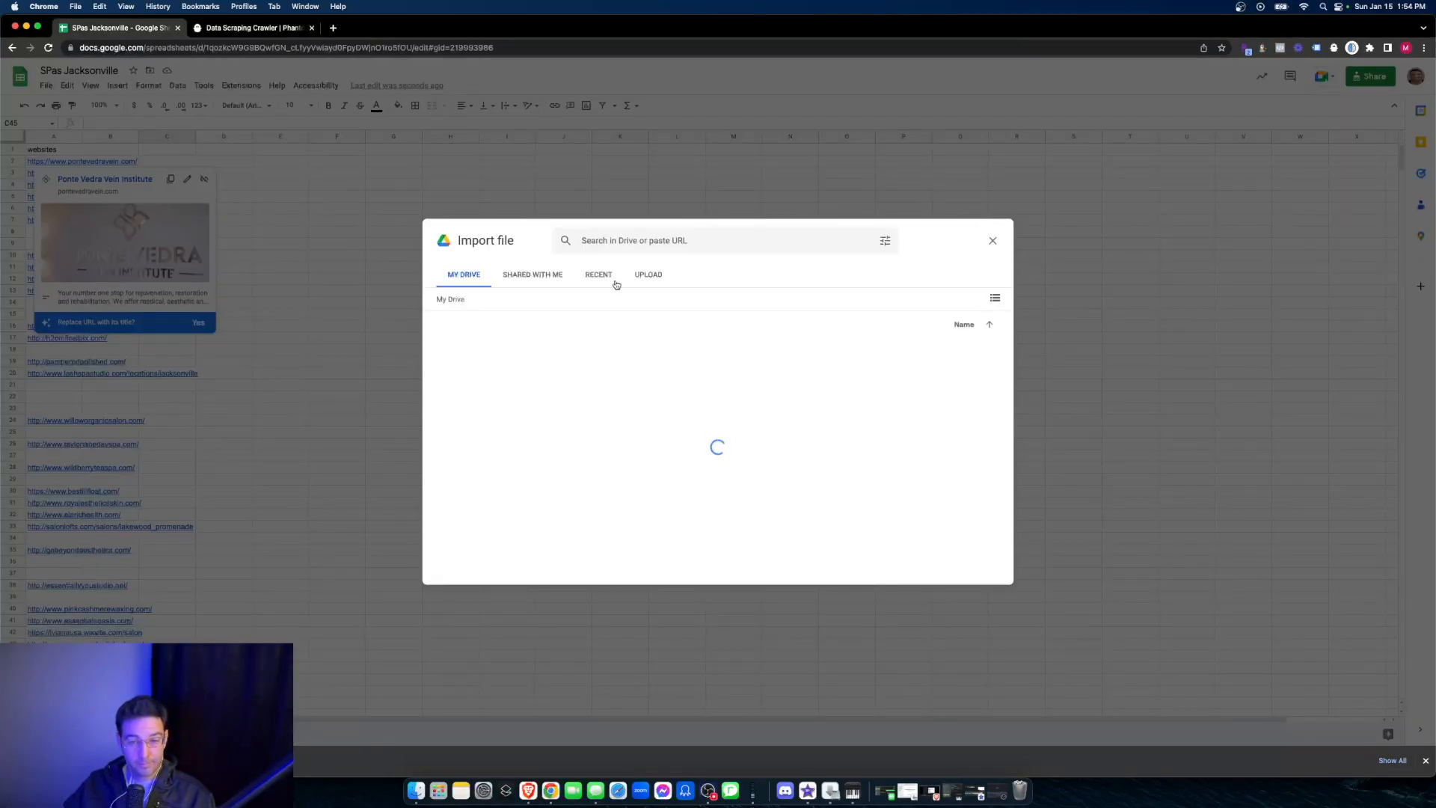
click(648, 275)
drag(303, 645, 643, 493)
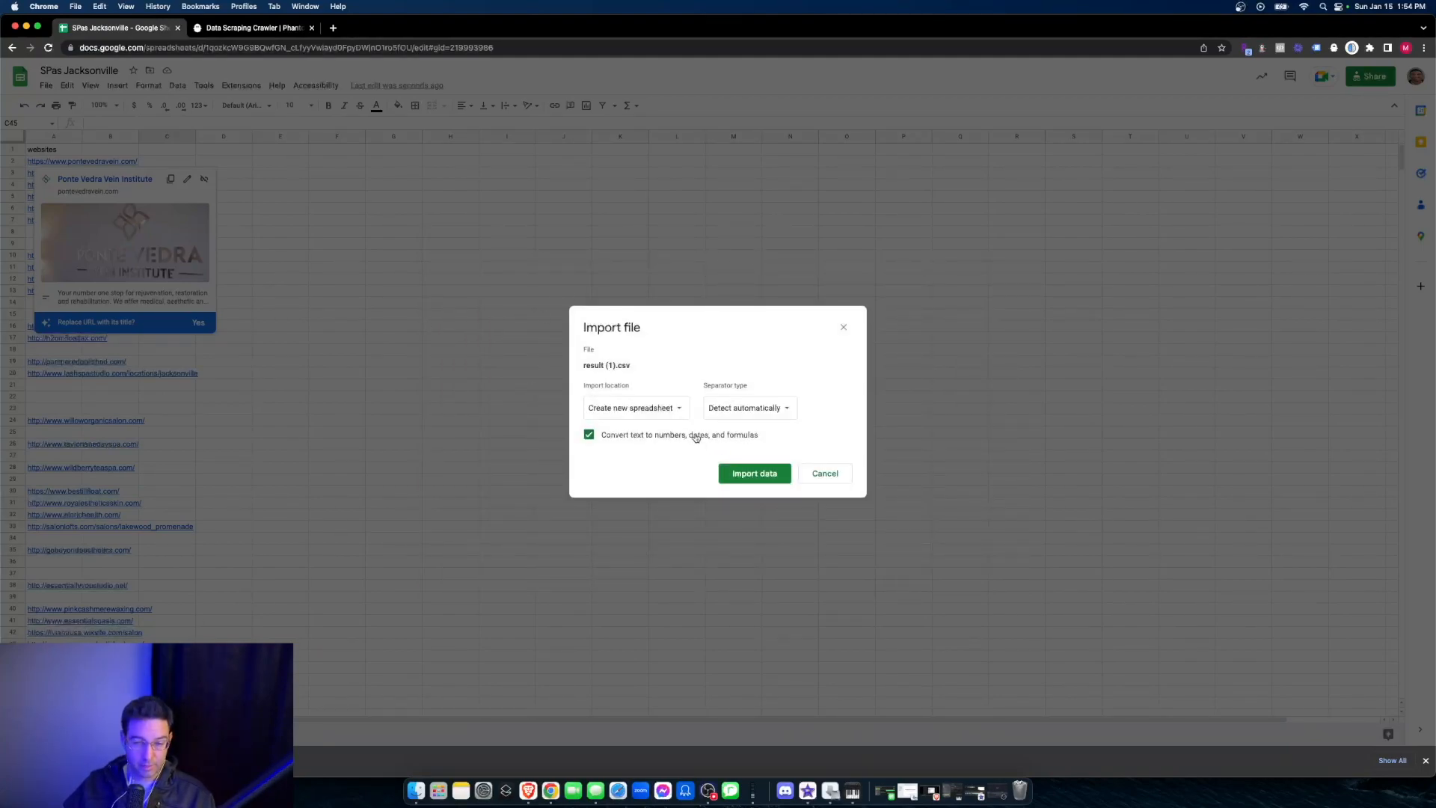
click(666, 409)
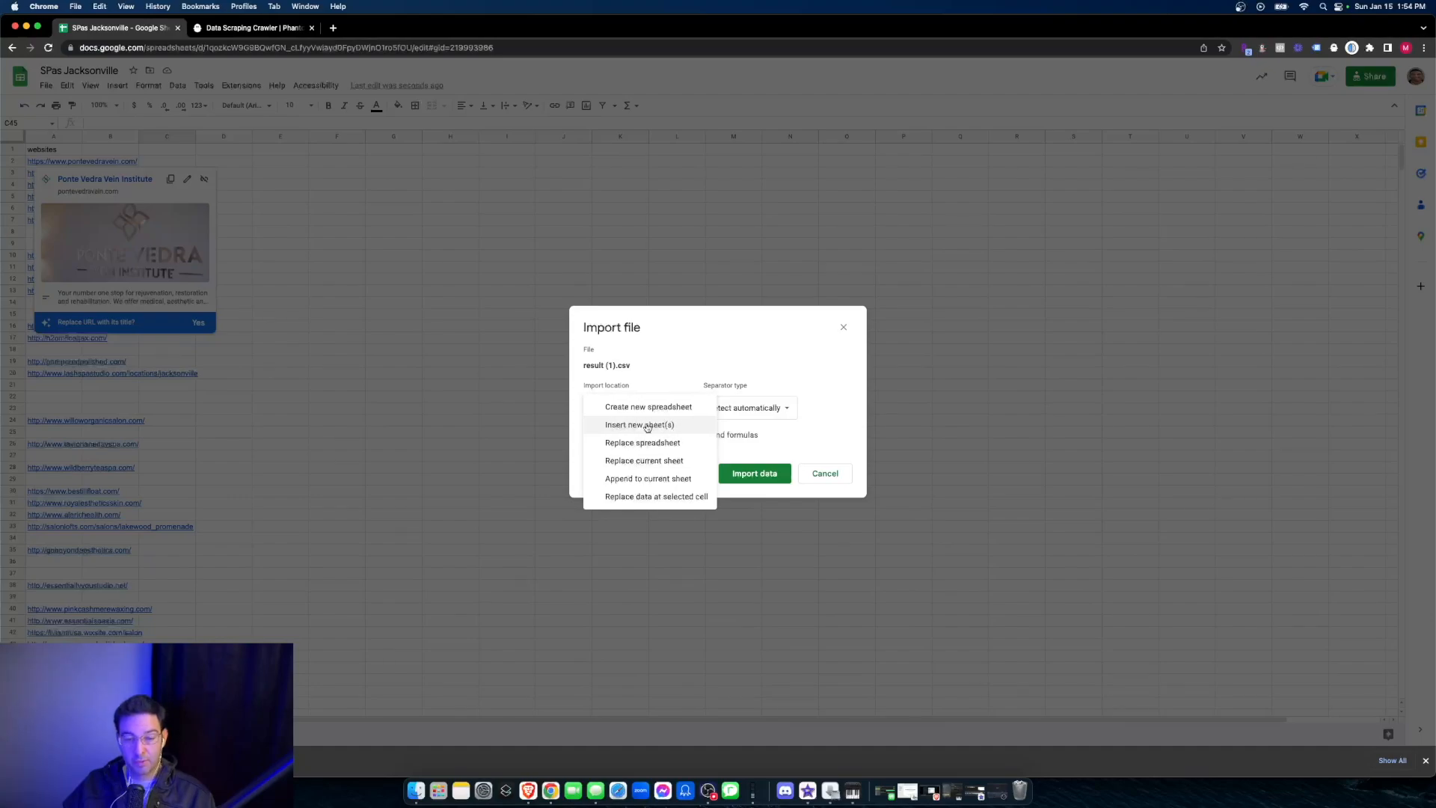
click(641, 425)
click(748, 473)
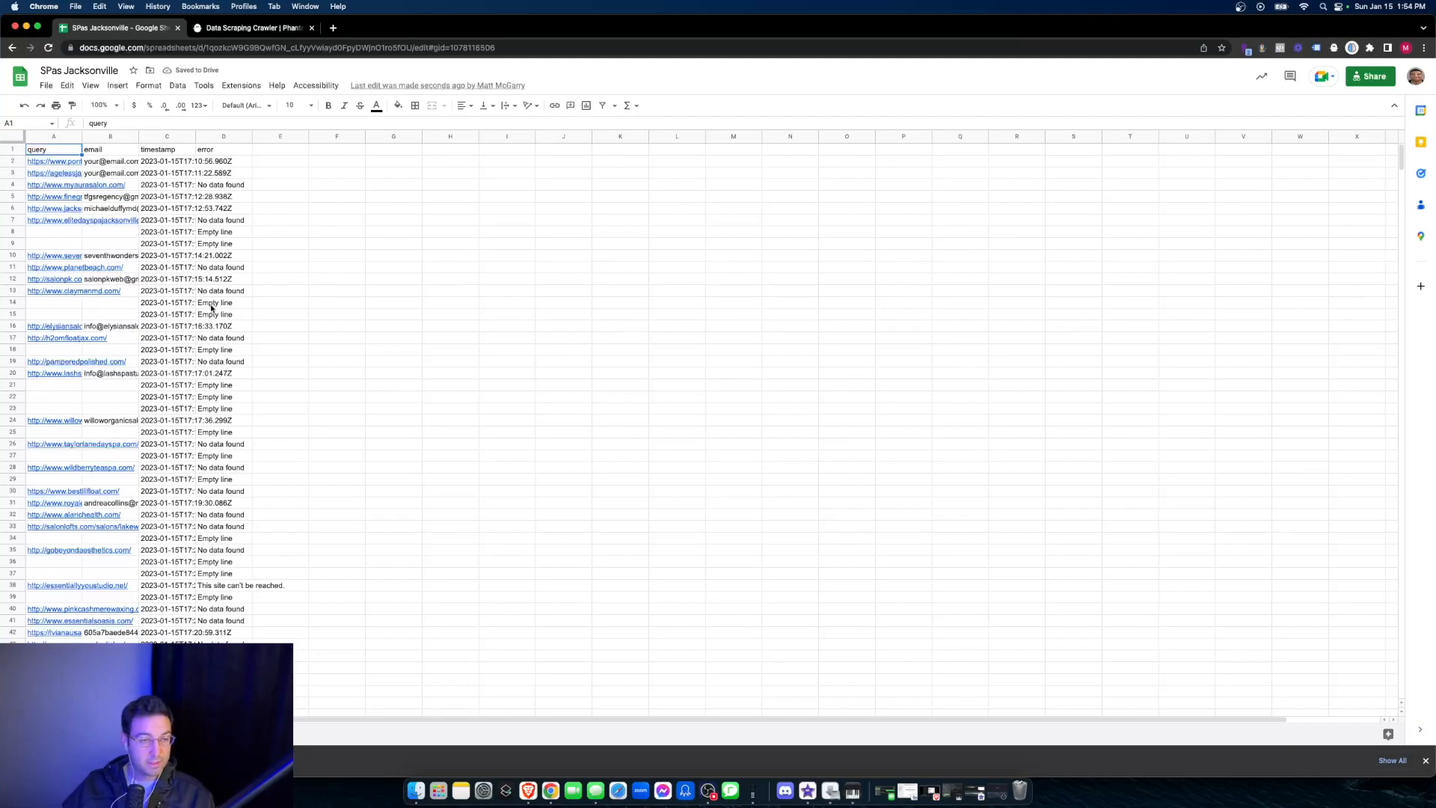
- Widen the email column of the imported results and clear the placeholder addresses in B2 and B3
drag(138, 136, 268, 136)
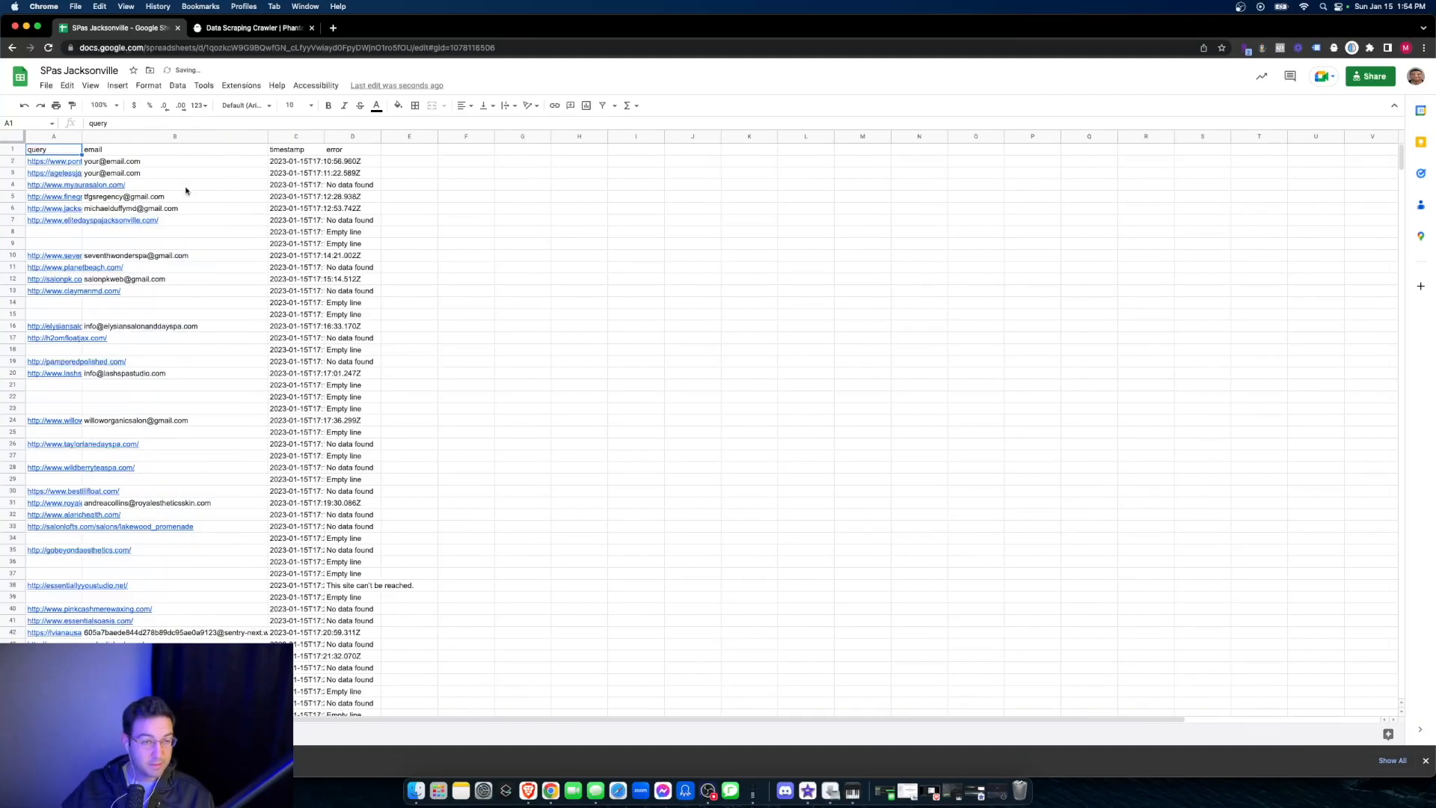
click(146, 162)
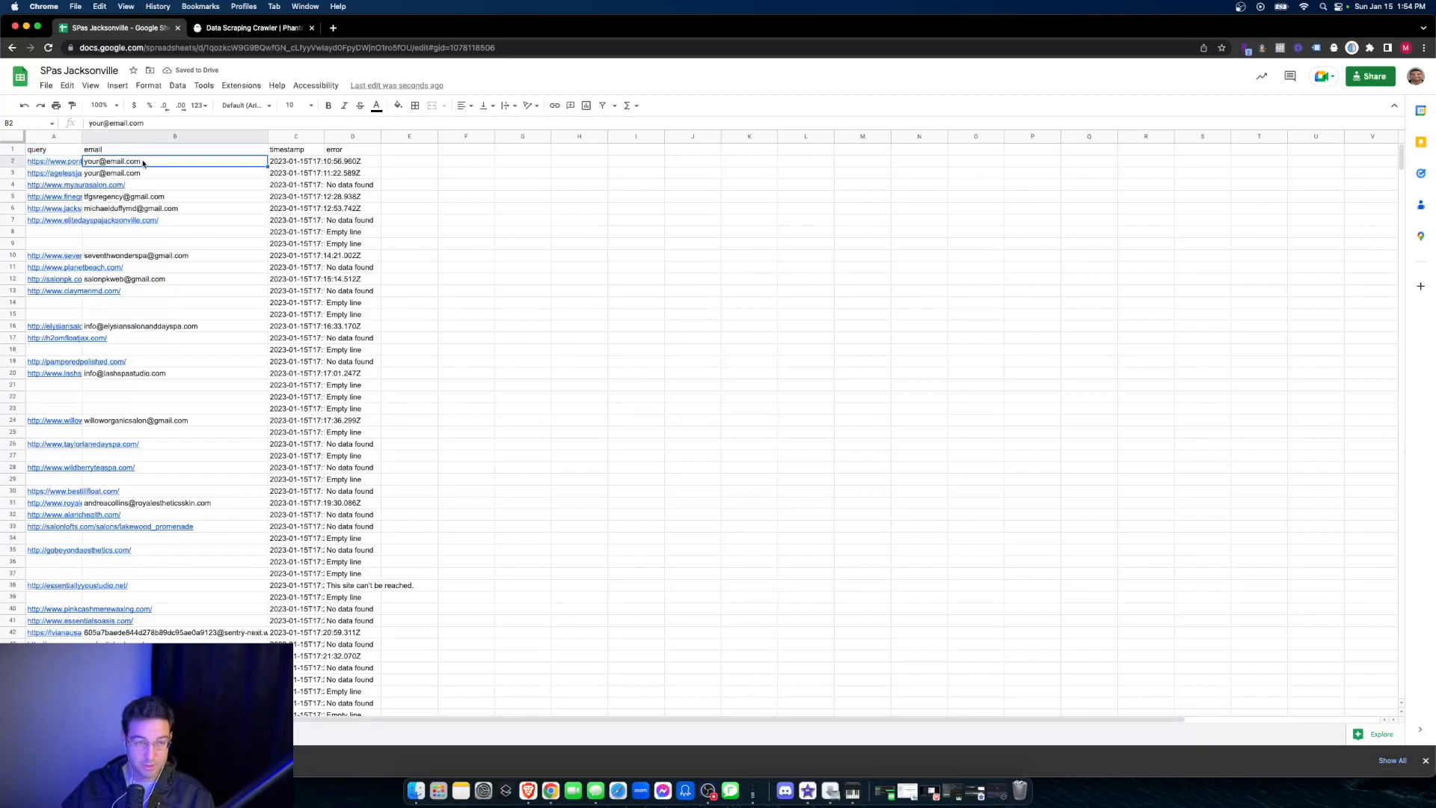
mouse_move(141, 164)
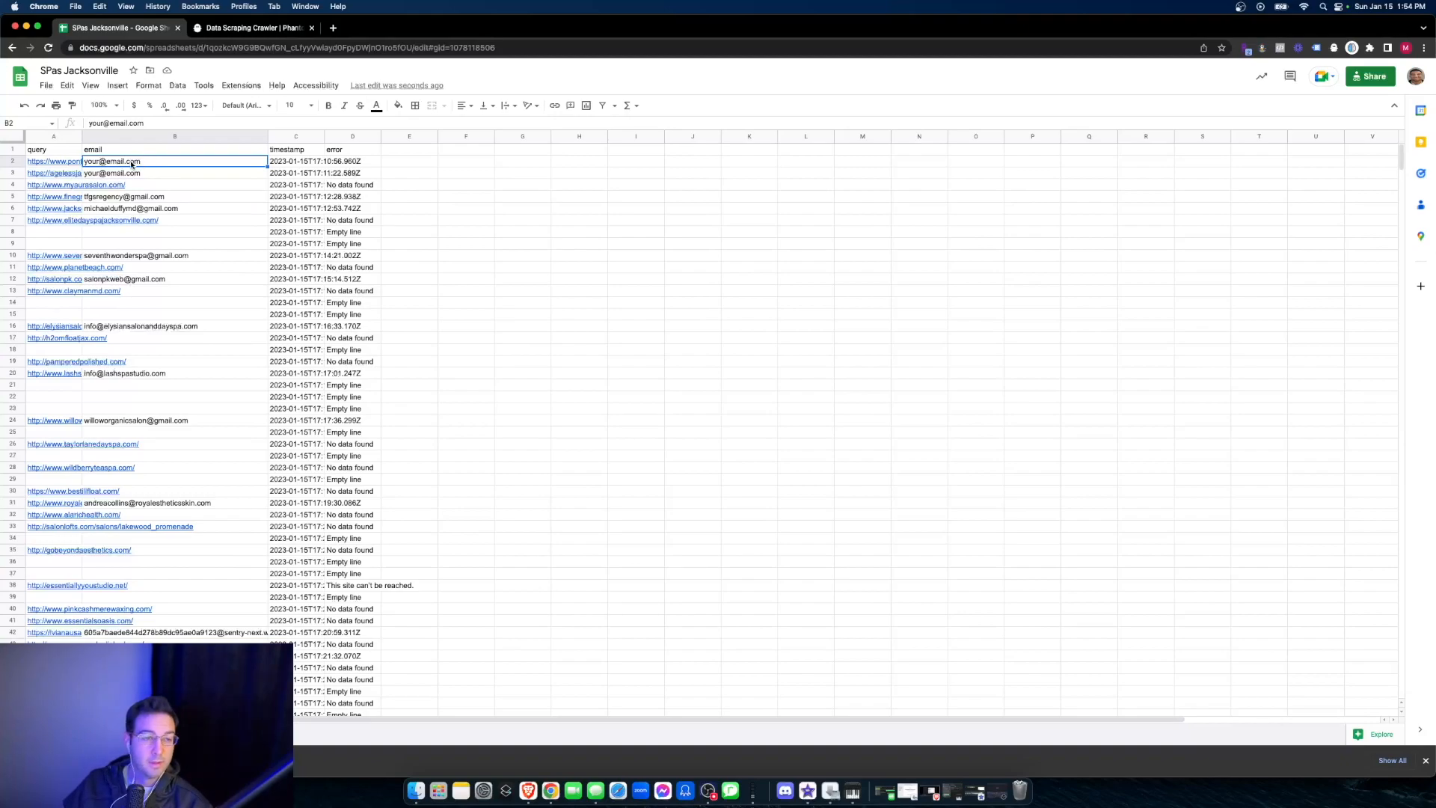
key(Delete)
click(159, 173)
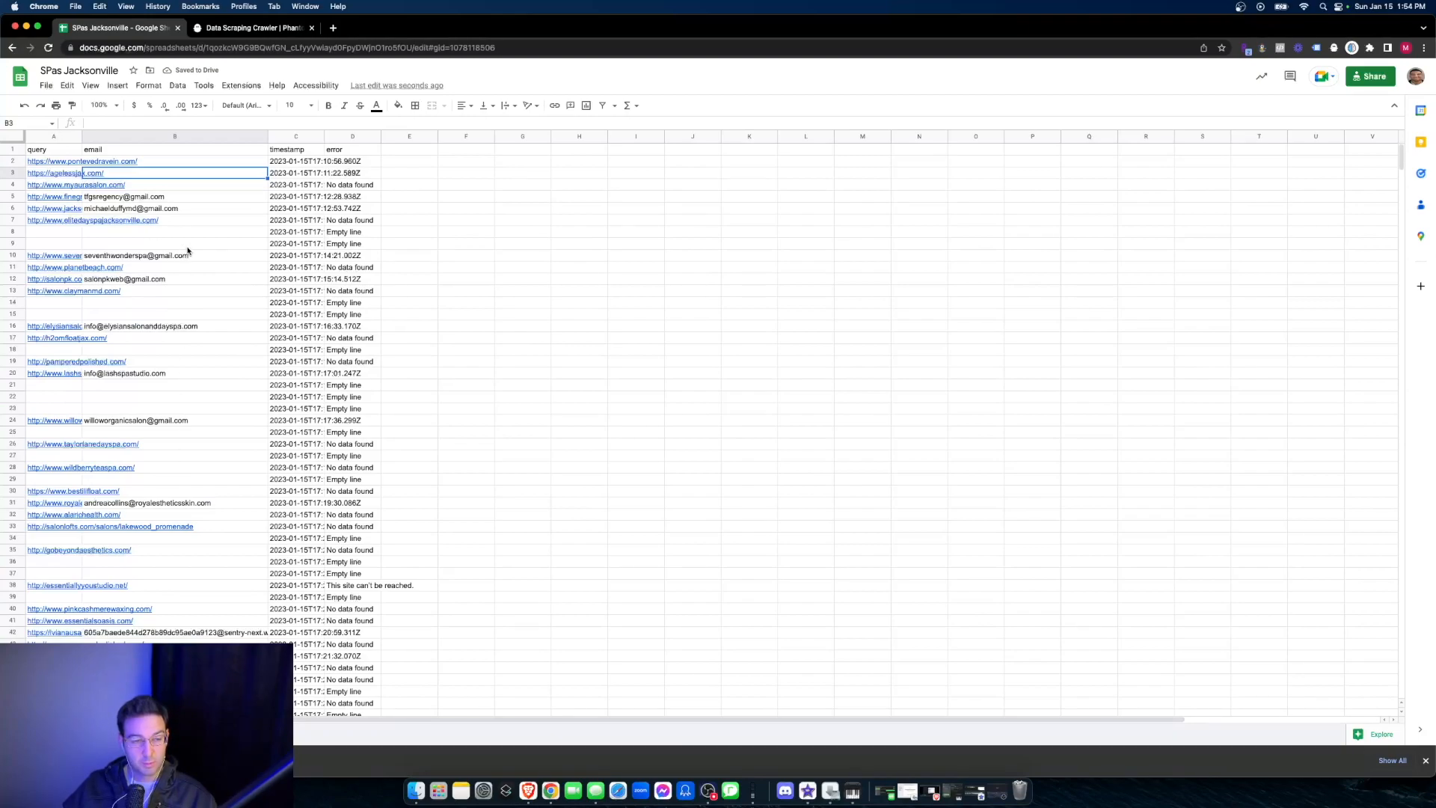
- Copy the entire imported results table and switch to the original sheet with the spa titles, websites and phones
scroll(183, 262, down, 2)
scroll(149, 255, up, 2)
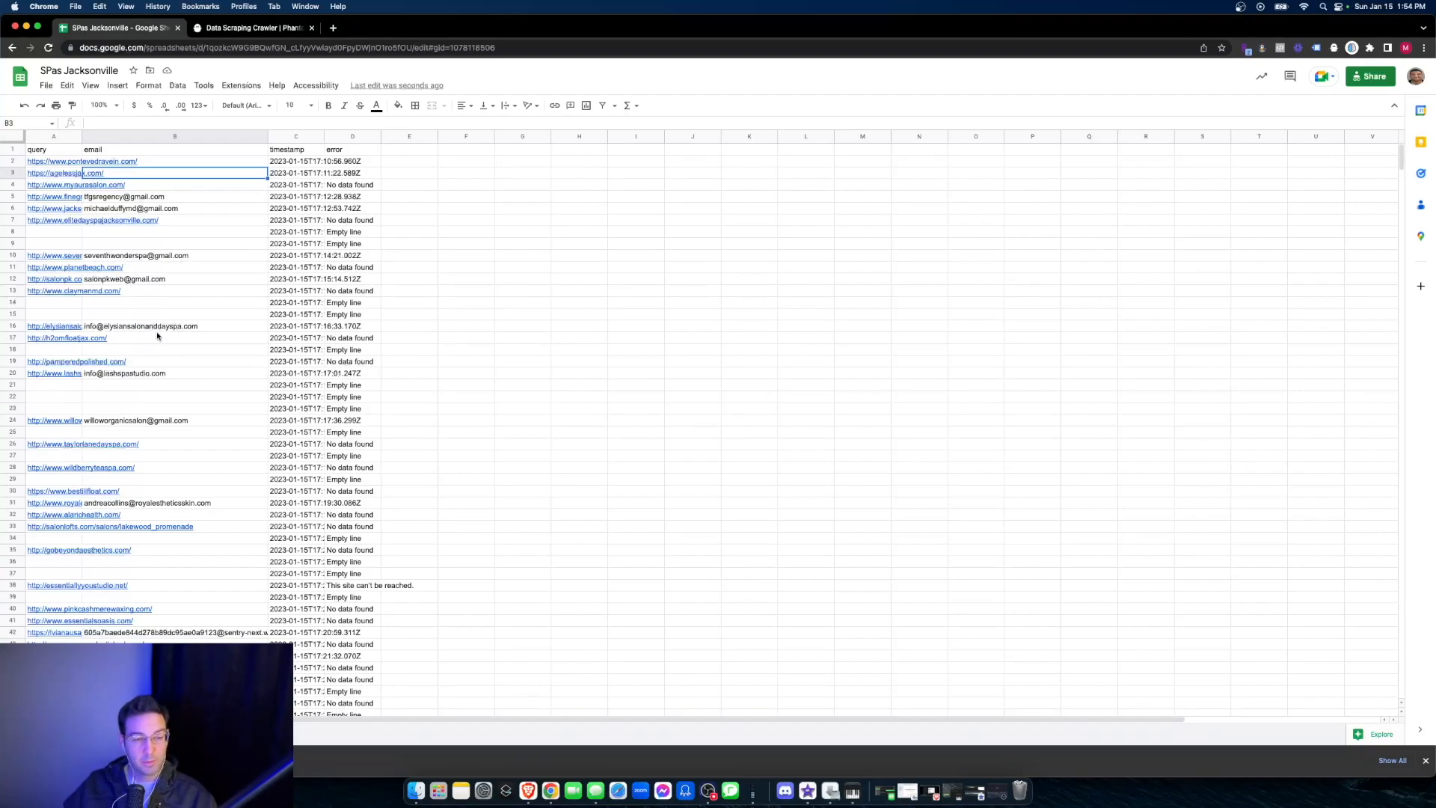
key(super+a)
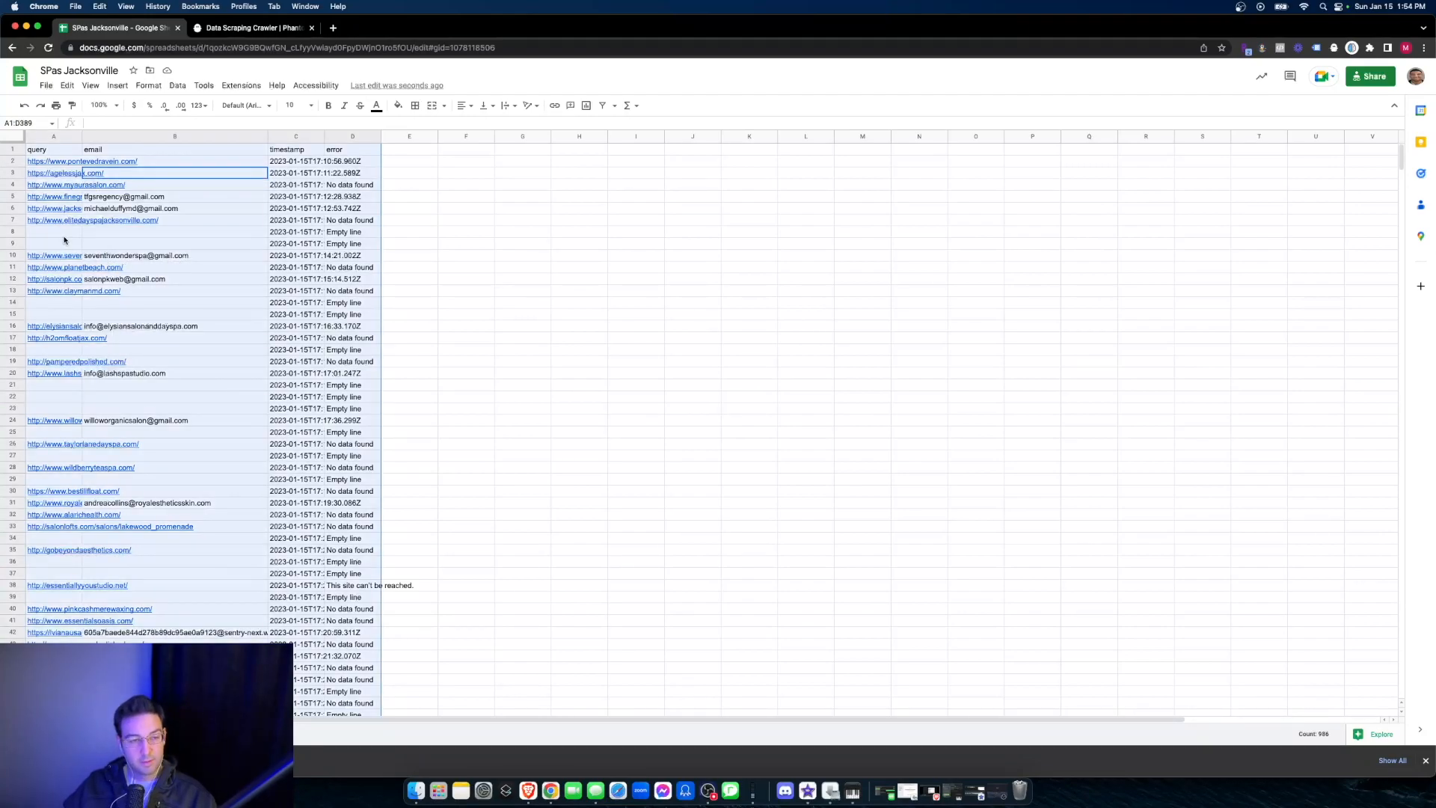
click(89, 733)
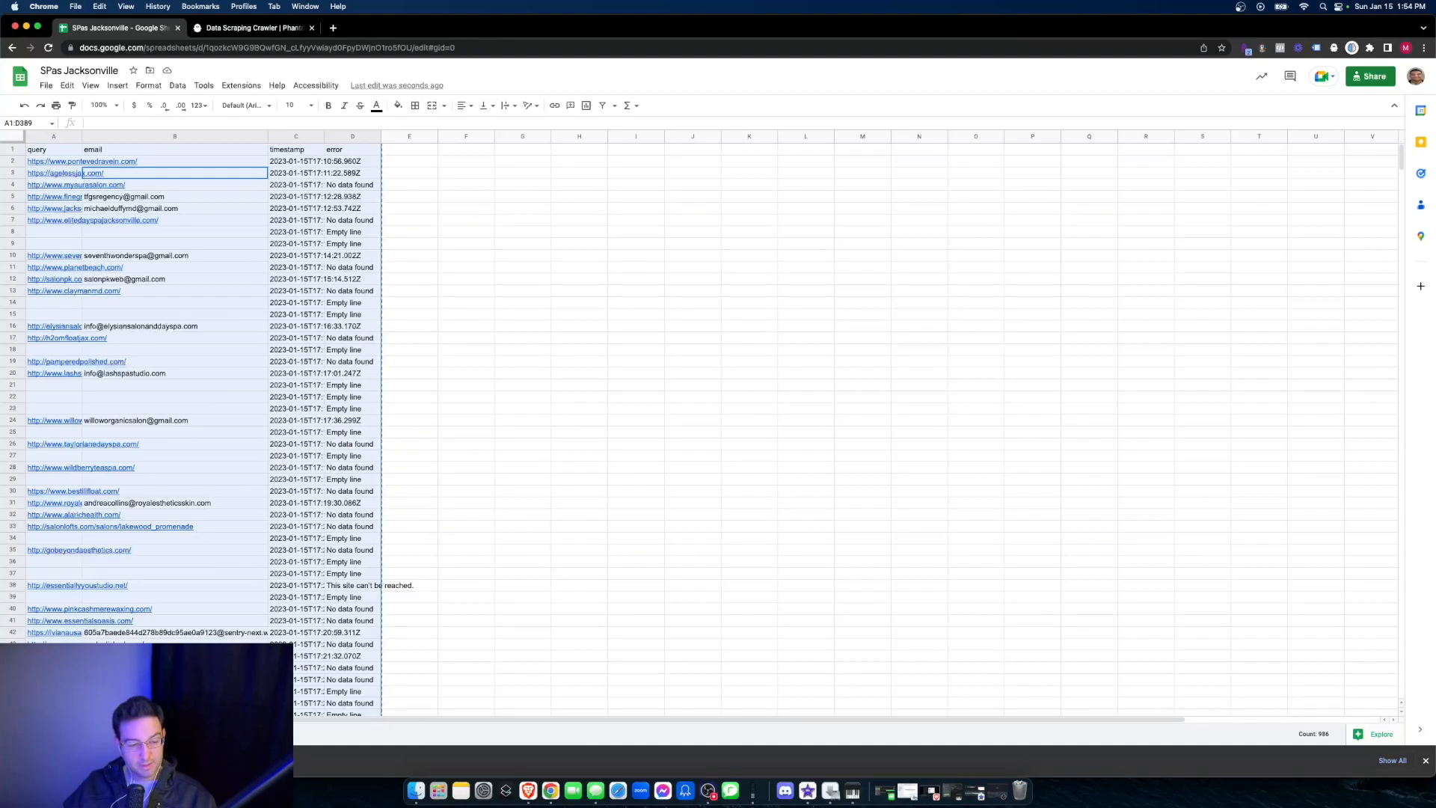
scroll(166, 153, up, 10)
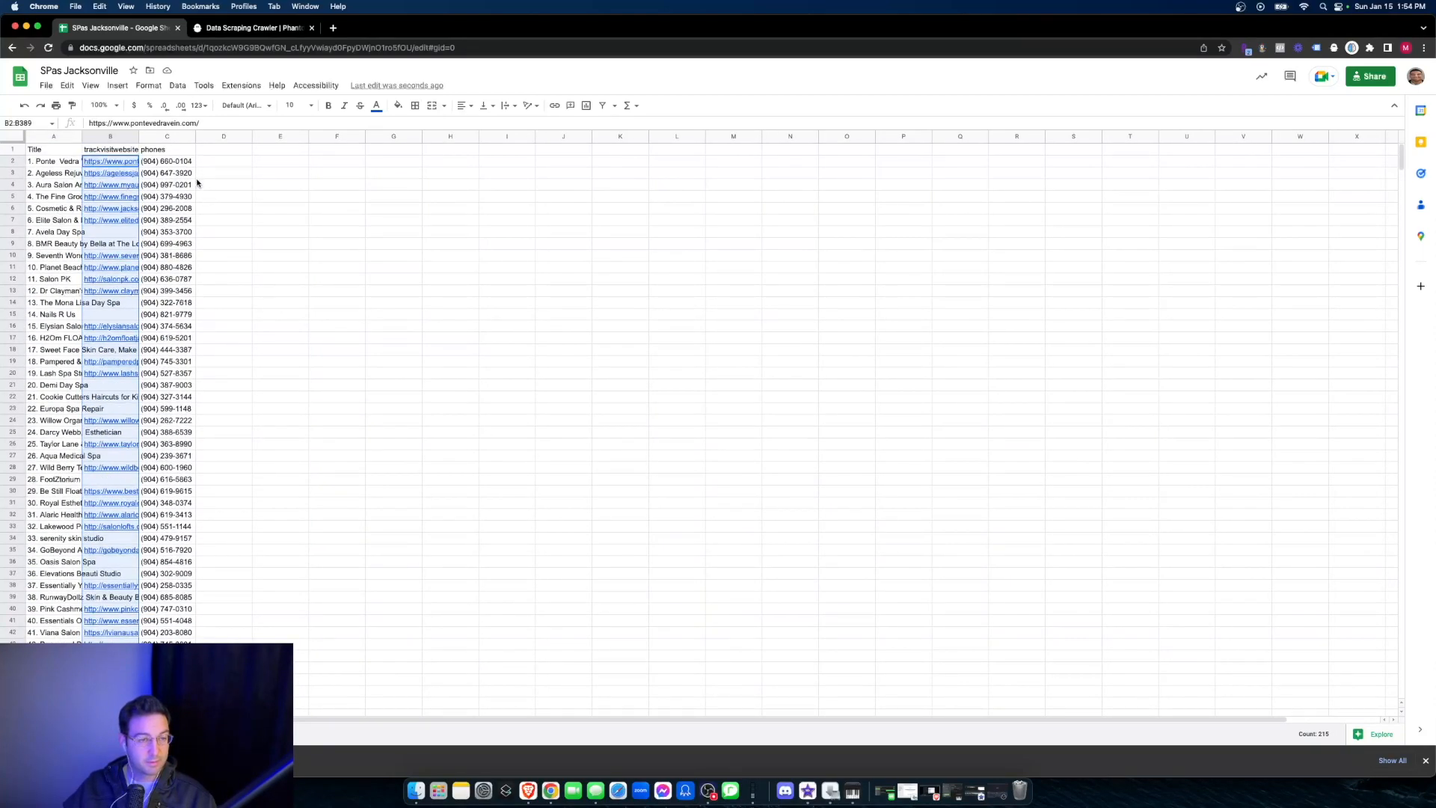
click(218, 161)
key(super+v)
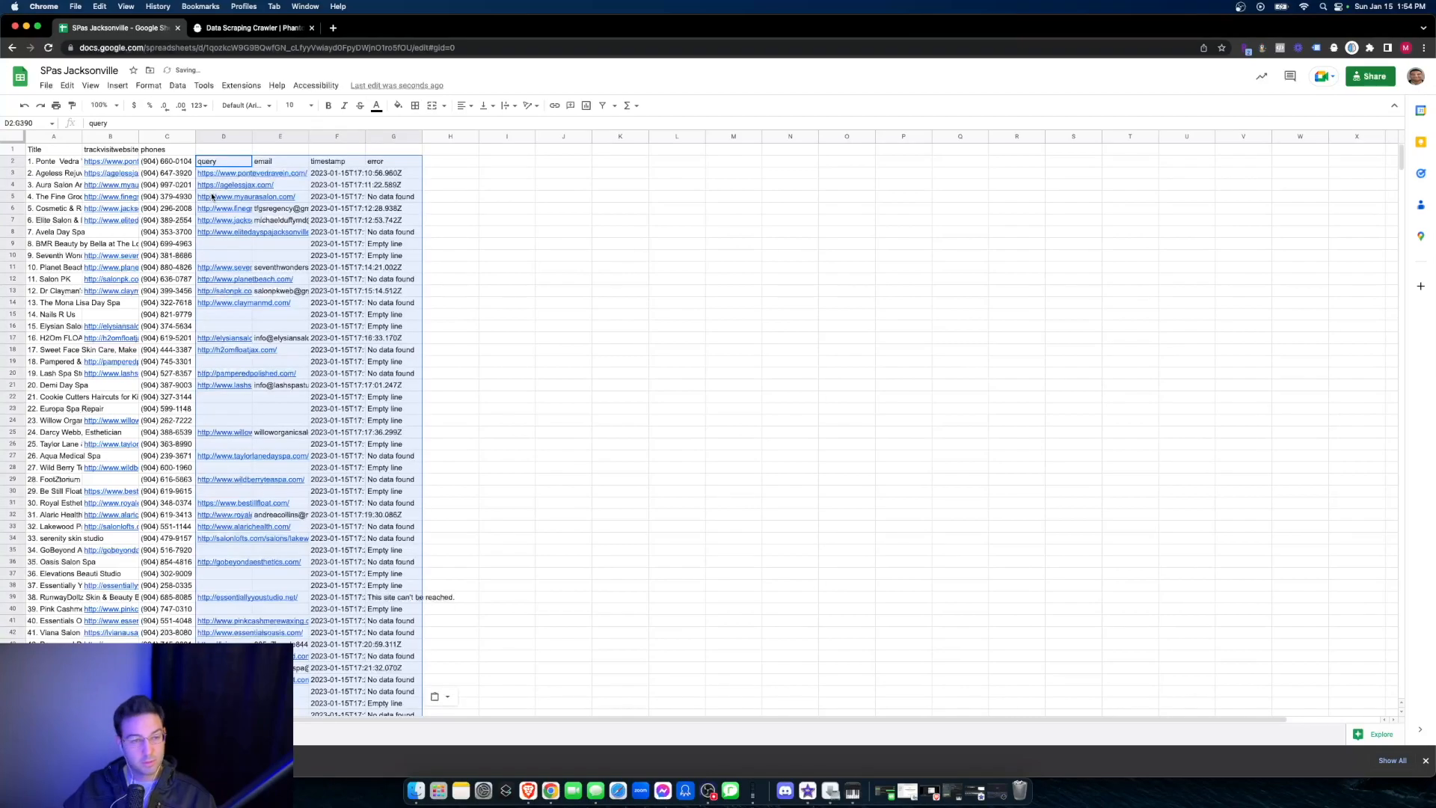
key(super+z)
- Paste the copied results beside the spa list, starting at cell D1 in the header row
click(217, 152)
key(super+v)
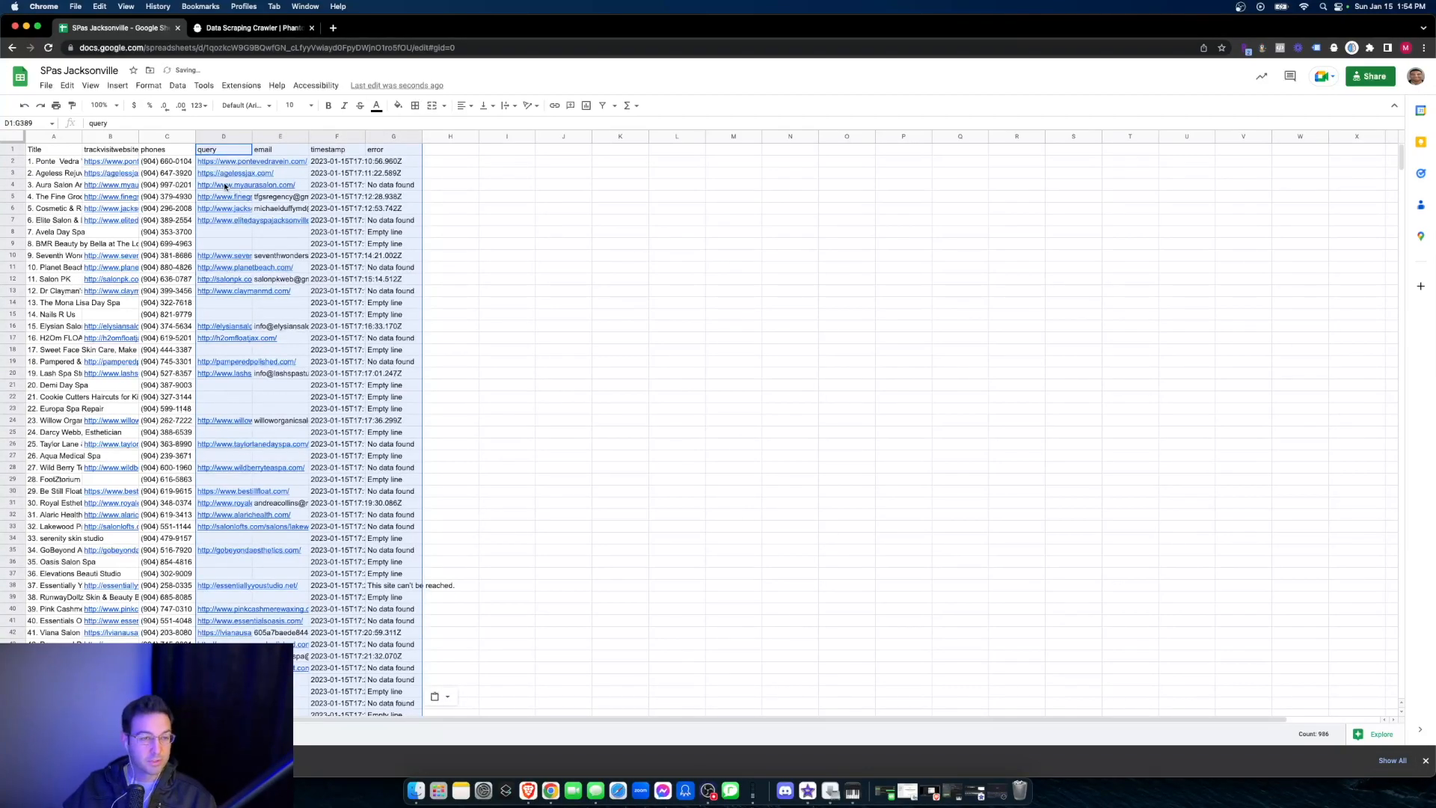
click(487, 188)
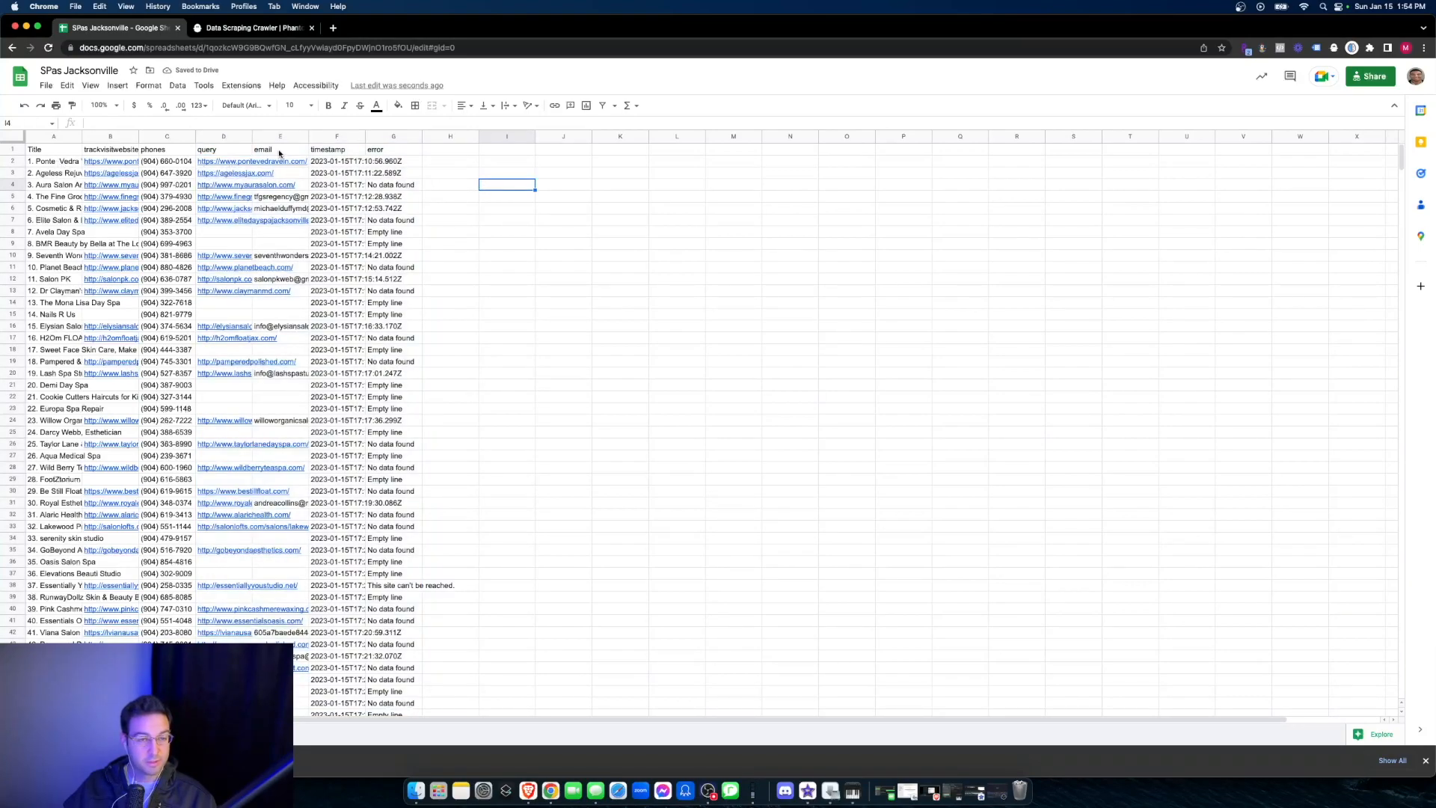
- Set the text wrapping of the whole sheet to Clip and widen the email column
key(super+a)
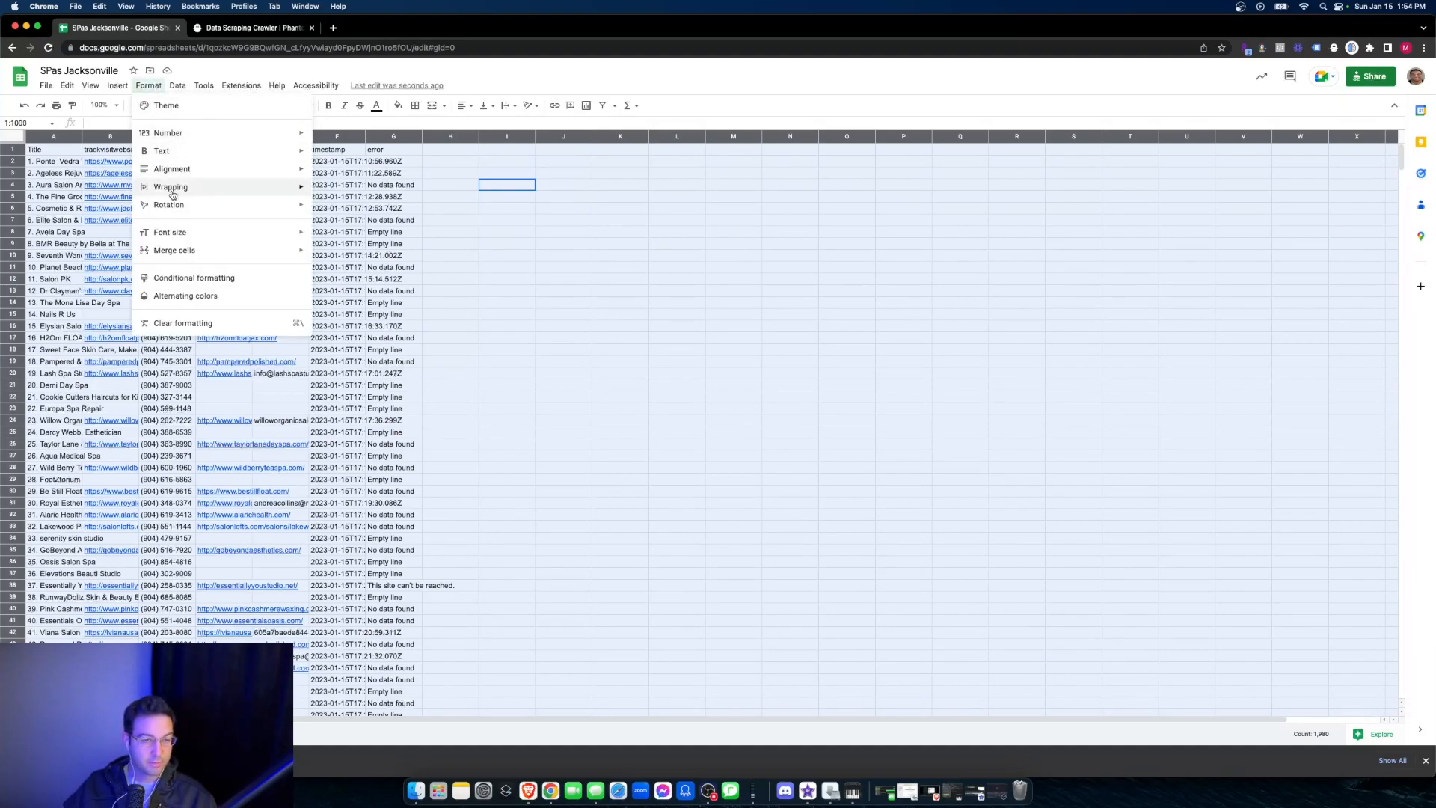
mouse_move(232, 188)
click(349, 231)
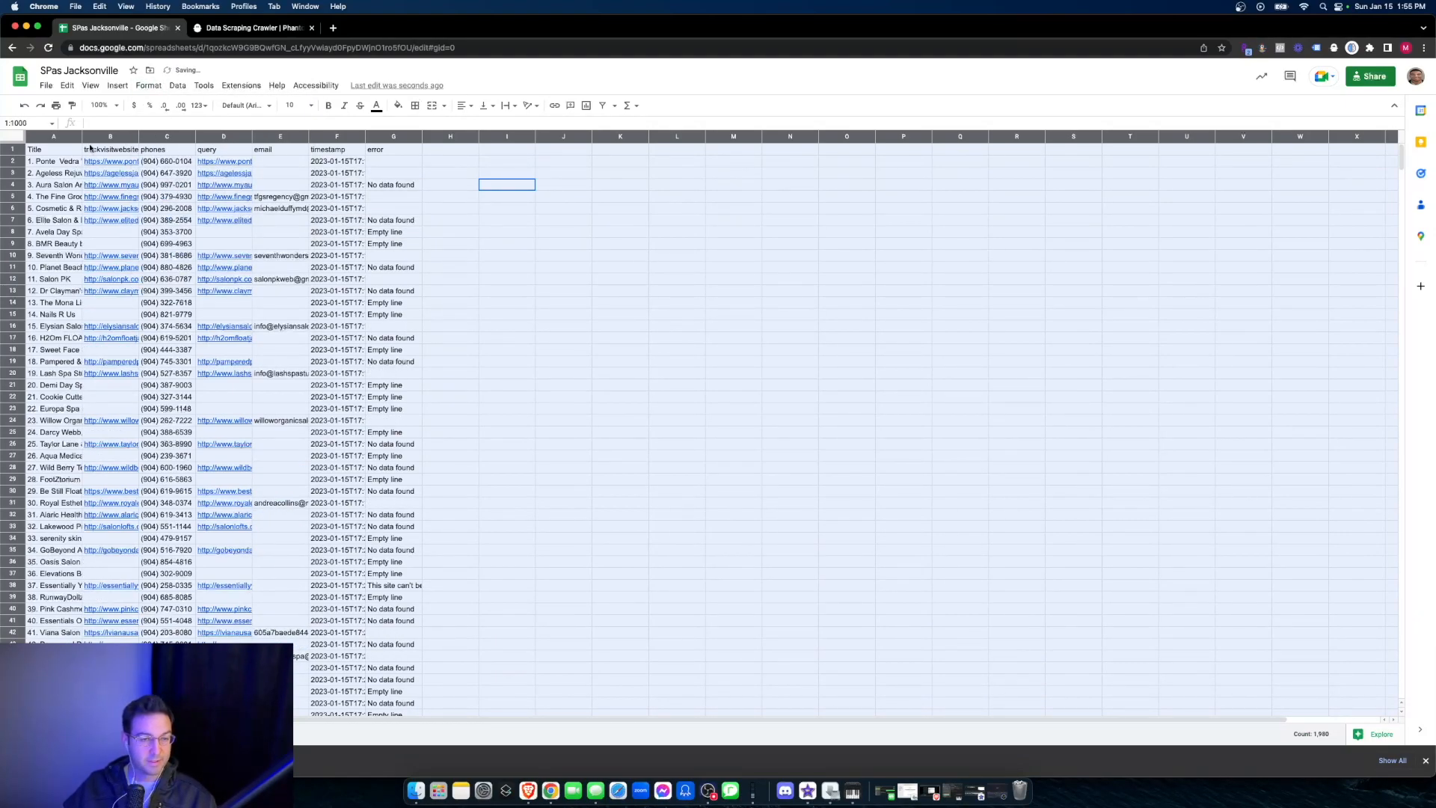
key(Down)
key(Down)
drag(308, 142, 340, 142)
- Browse the combined spa list, checking that titles such as Therapy Works and Regal Nails match their websites and emails
scroll(105, 206, down, 15)
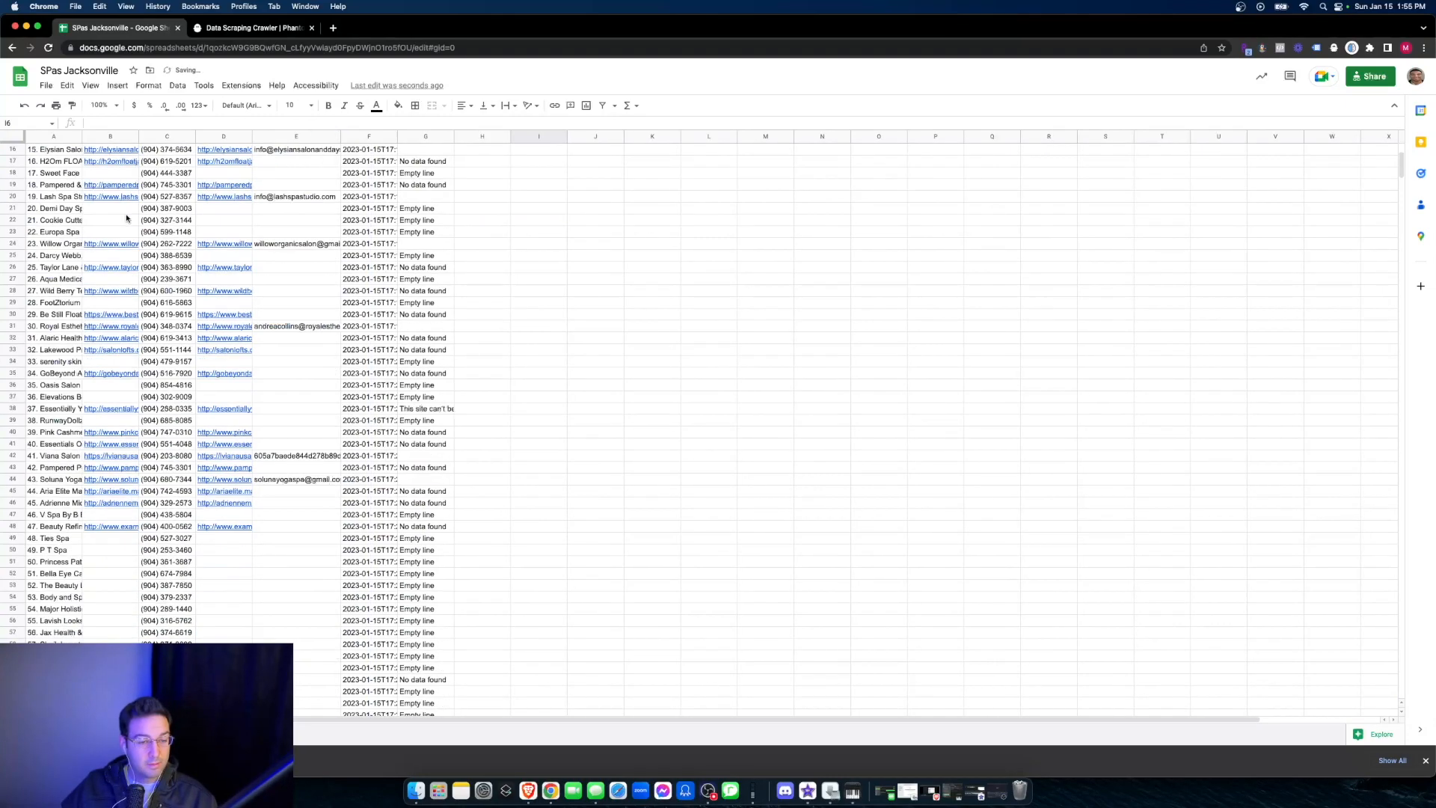
click(51, 421)
click(61, 447)
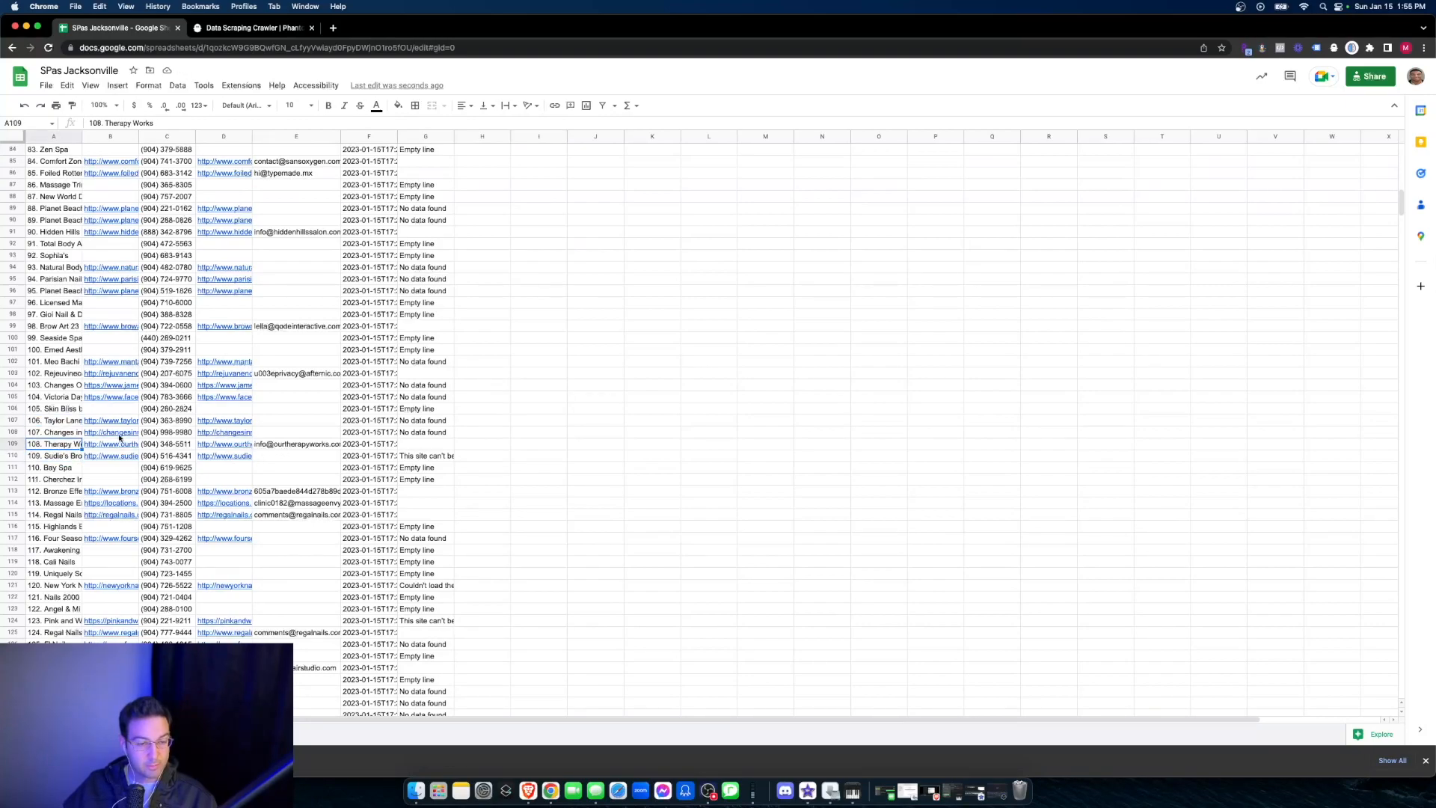
scroll(130, 441, down, 6)
click(57, 479)
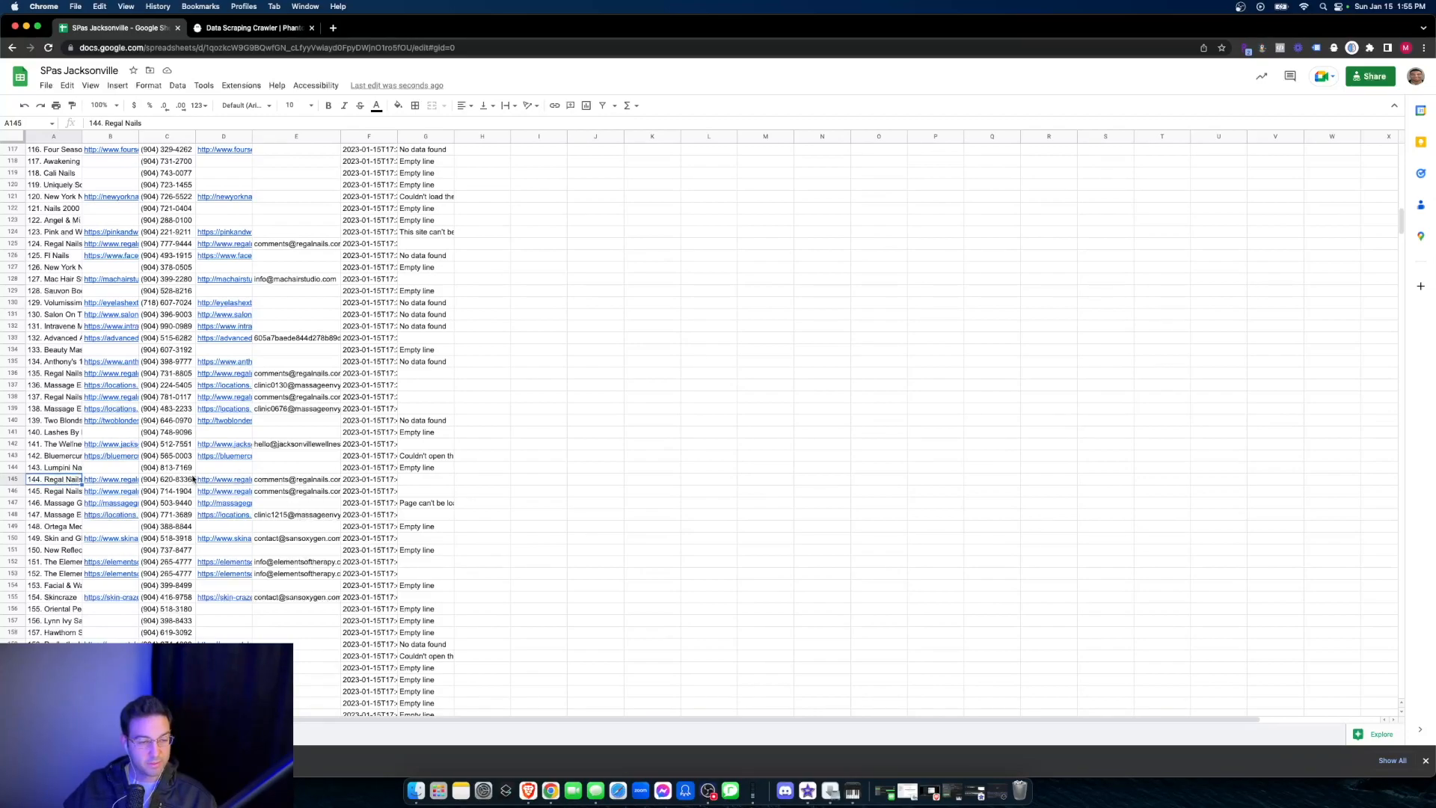
scroll(193, 479, down, 15)
scroll(106, 492, up, 20)
scroll(111, 494, up, 8)
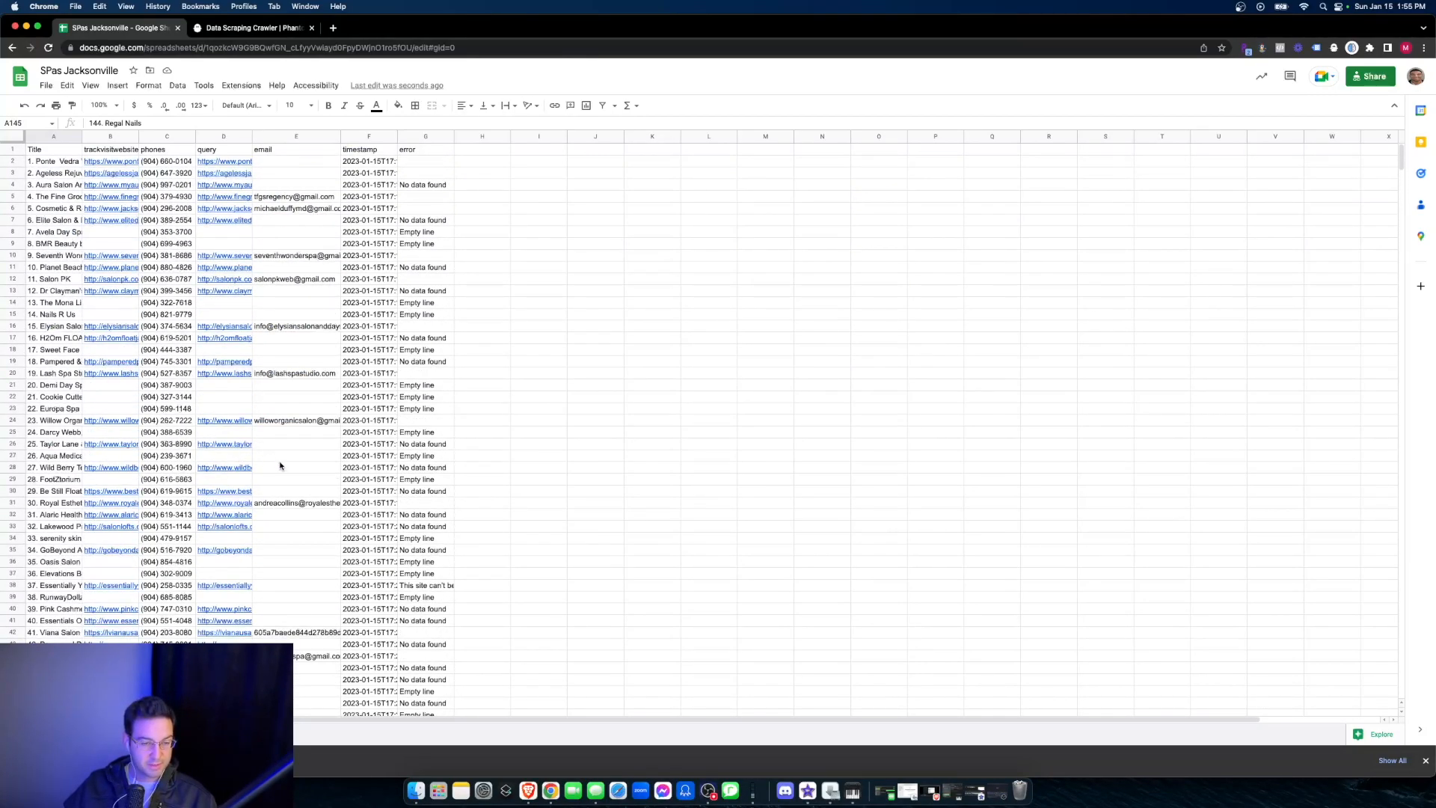
- Examine the machine-generated email address in E42 and the website link for the Viana Salon row
scroll(288, 467, down, 2)
click(303, 575)
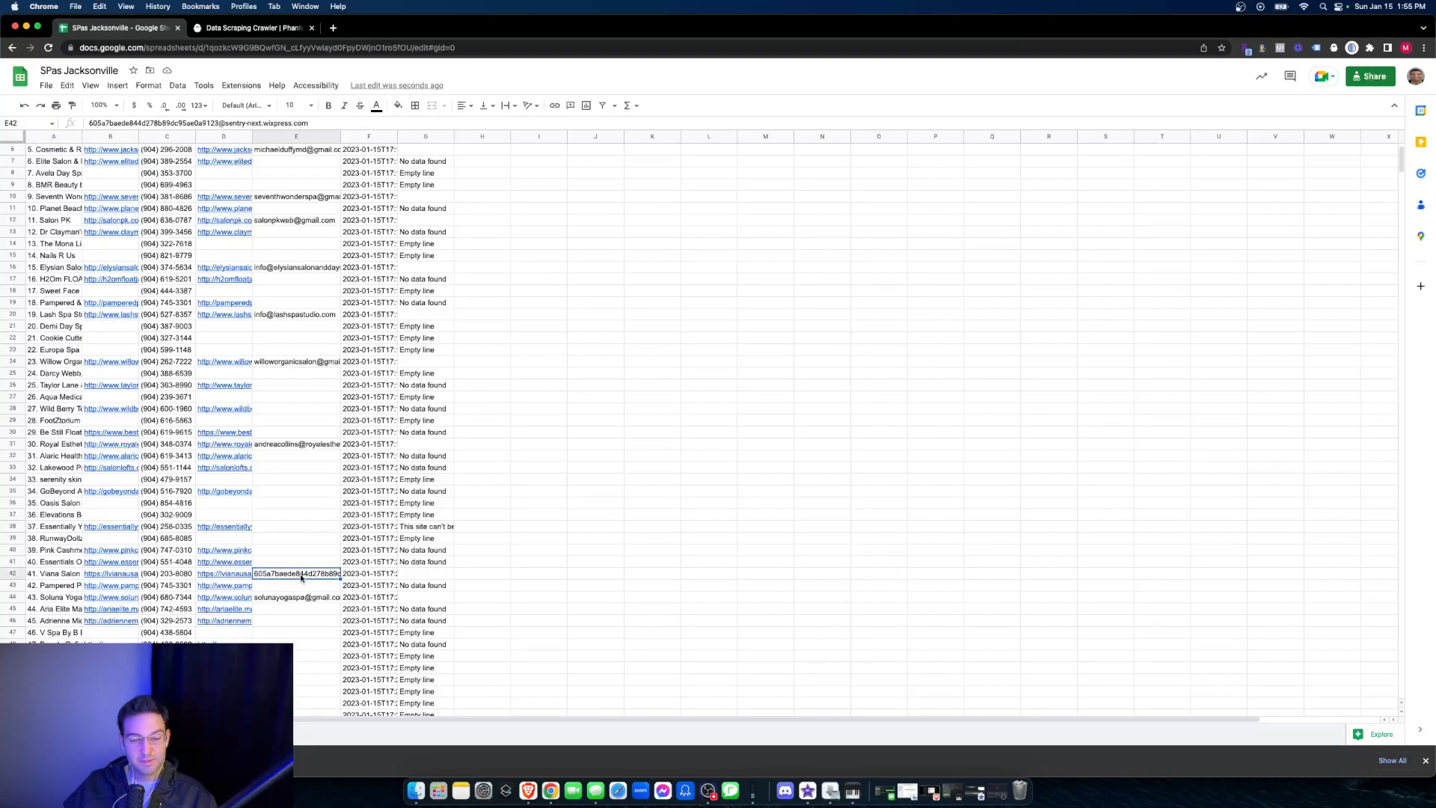
click(239, 576)
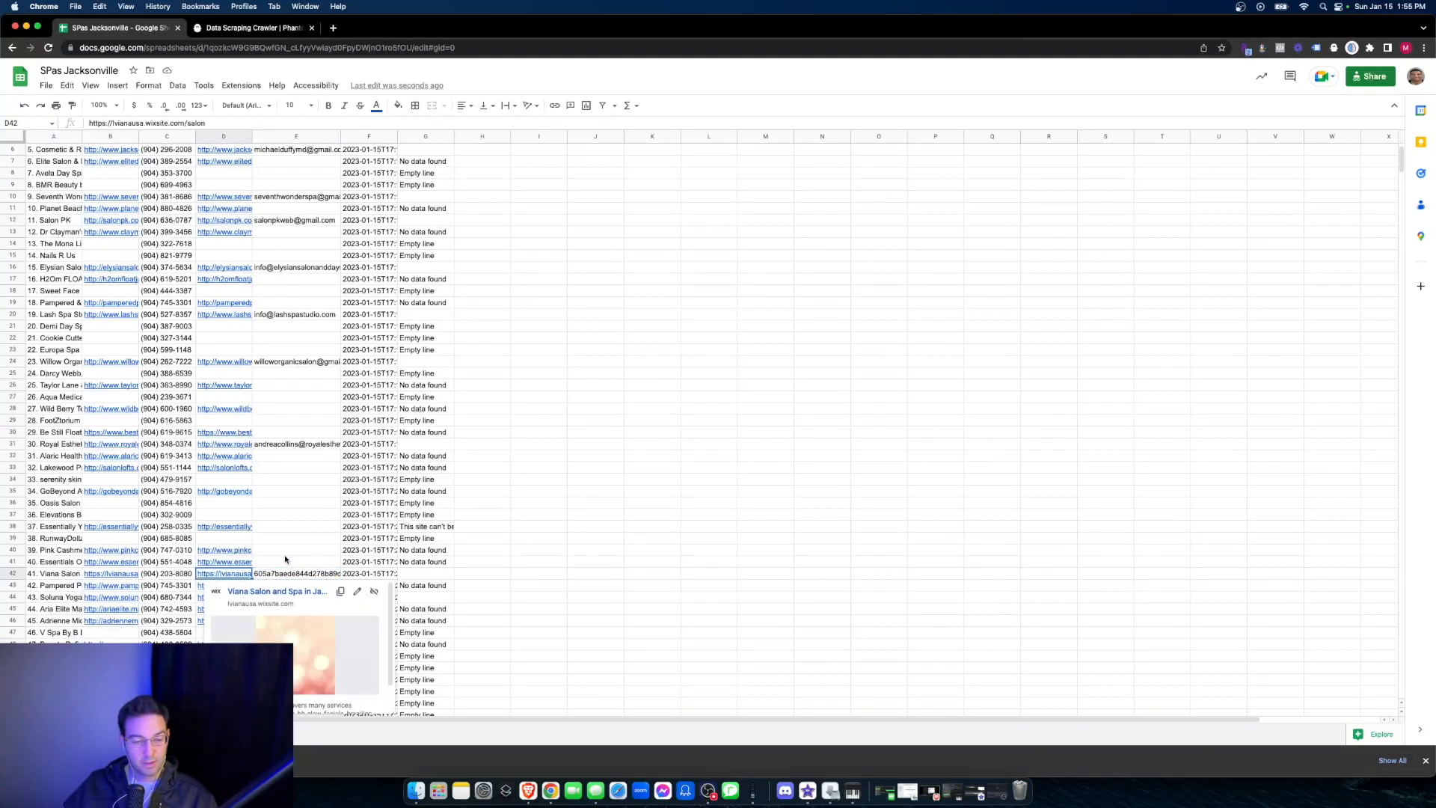
click(294, 573)
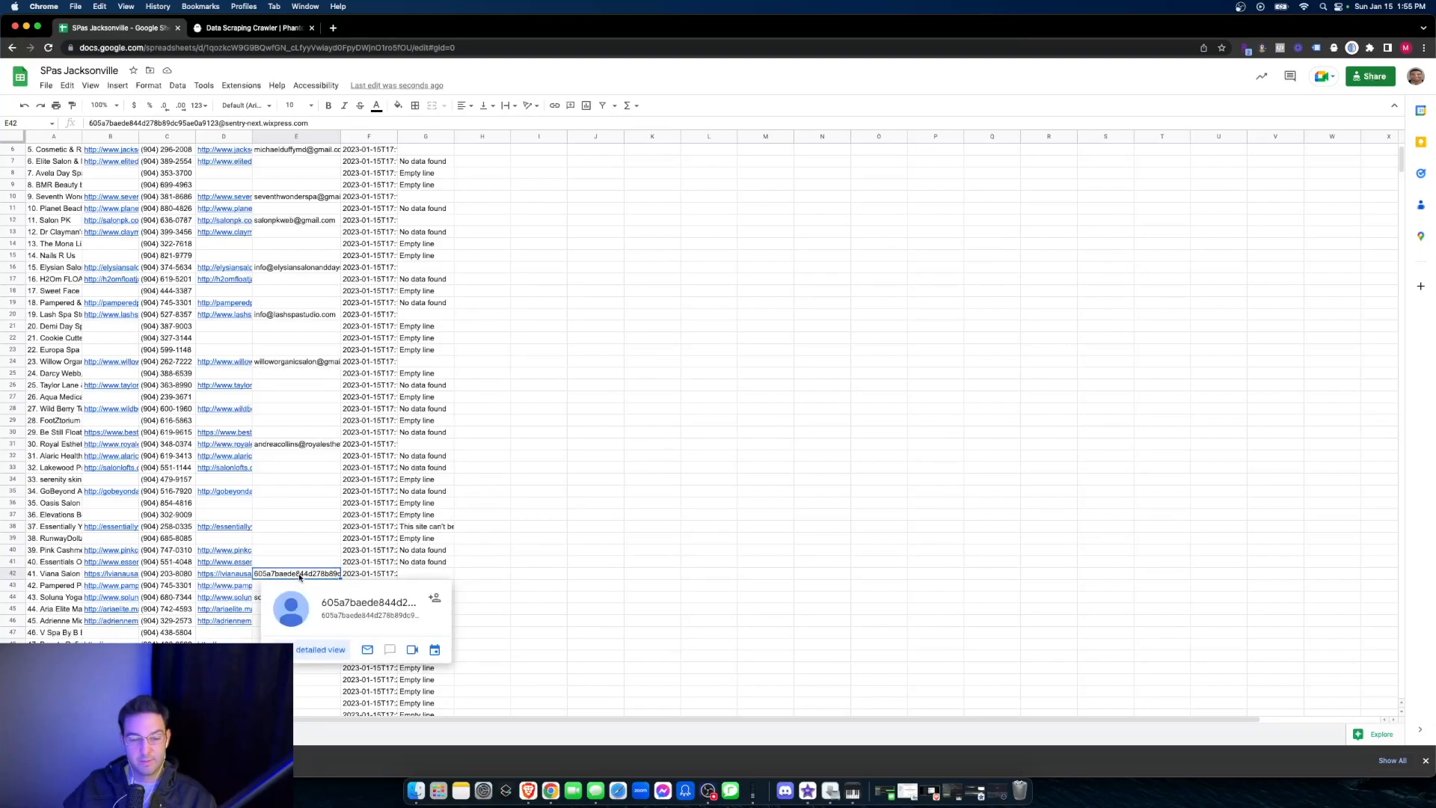
click(292, 562)
click(296, 575)
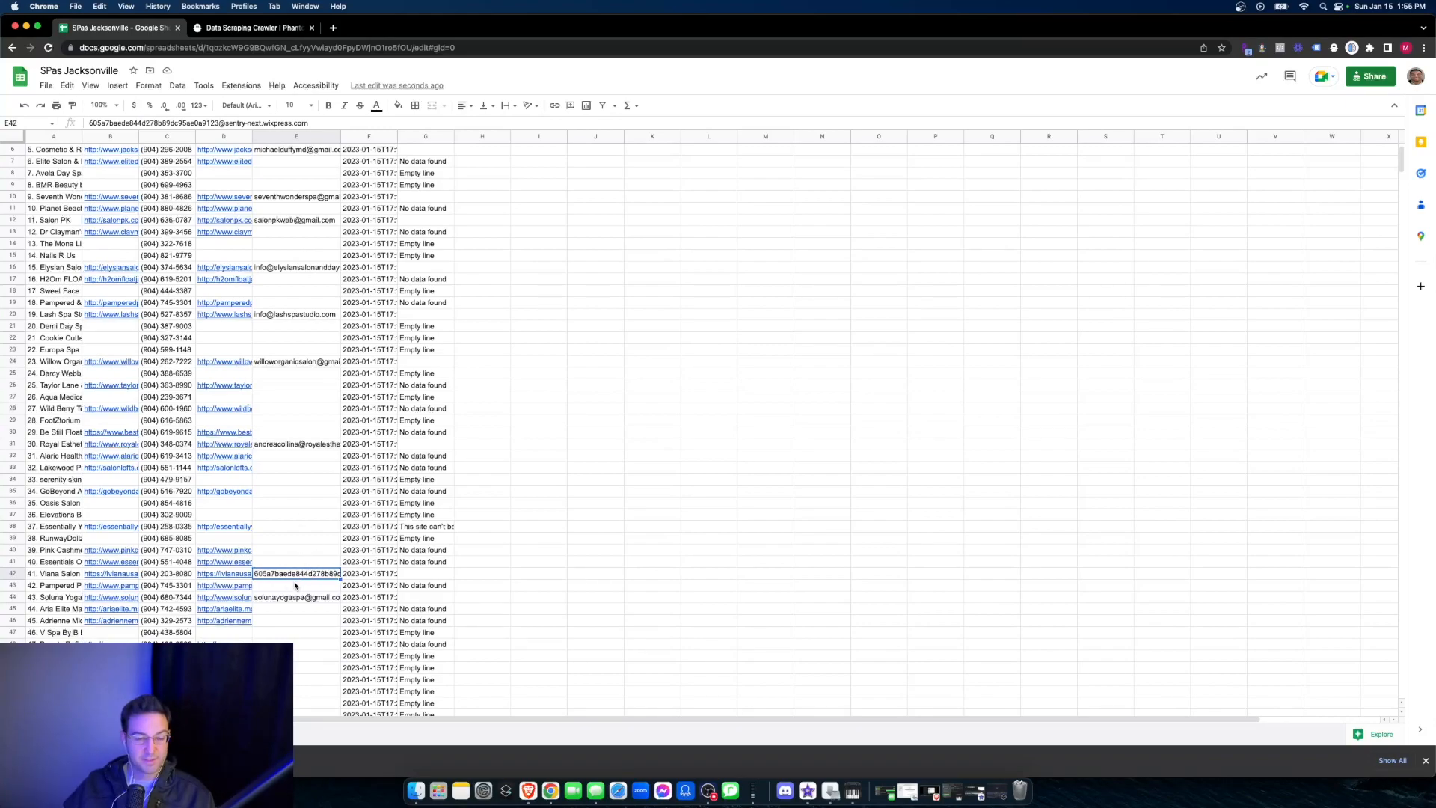
scroll(281, 573, down, 2)
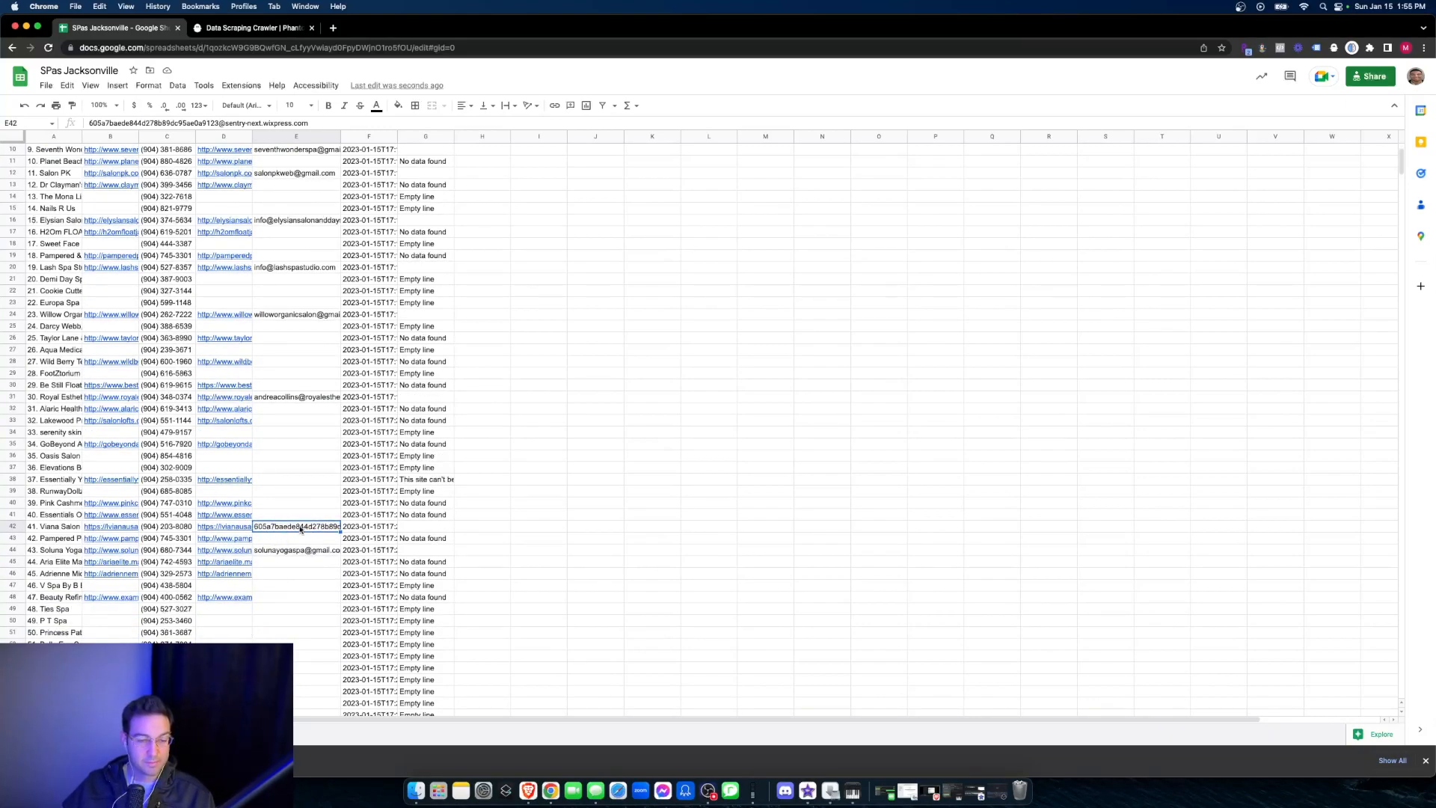
scroll(299, 519, up, 4)
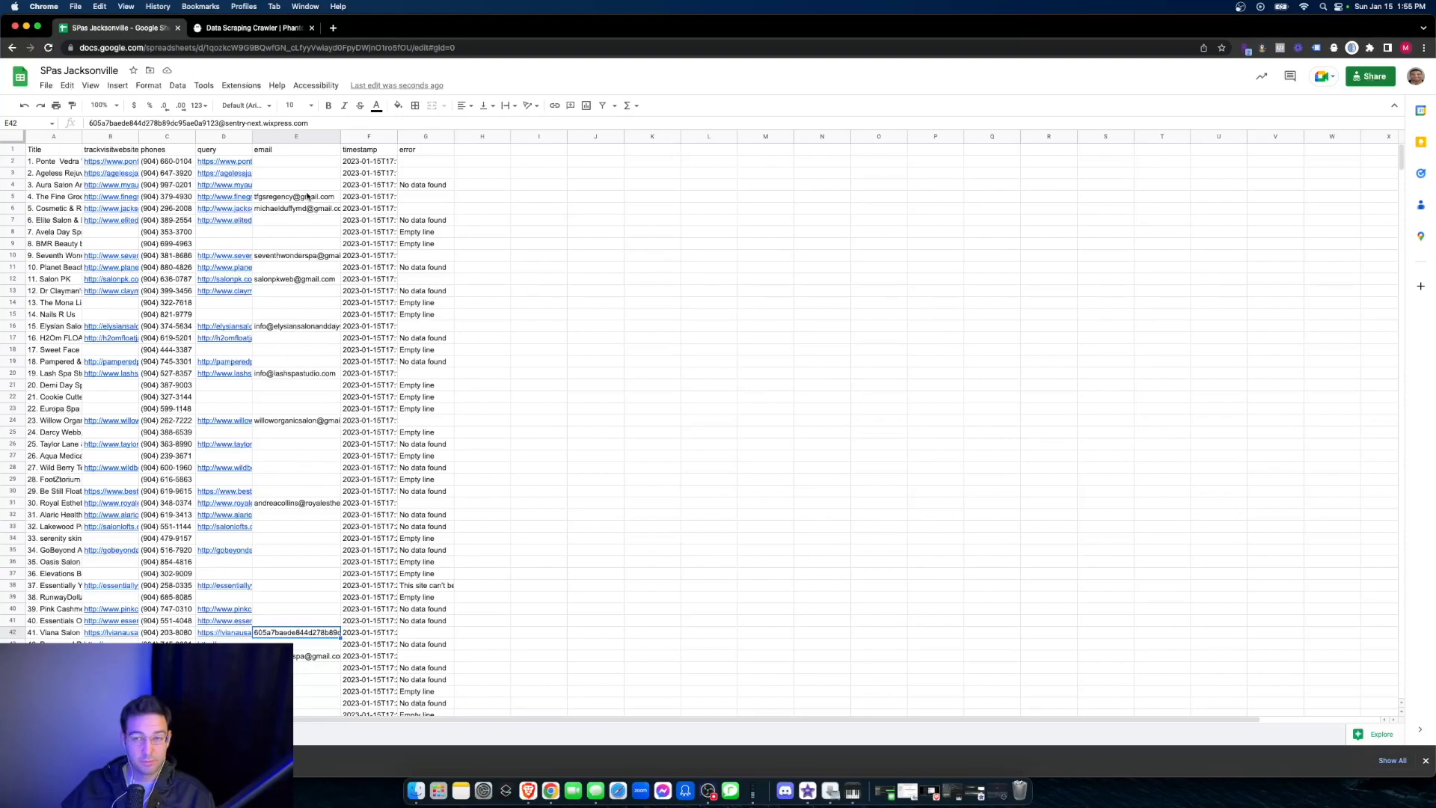
- Review the scraped addresses down the email column from the first rows to the end of the list and back
mouse_move(307, 196)
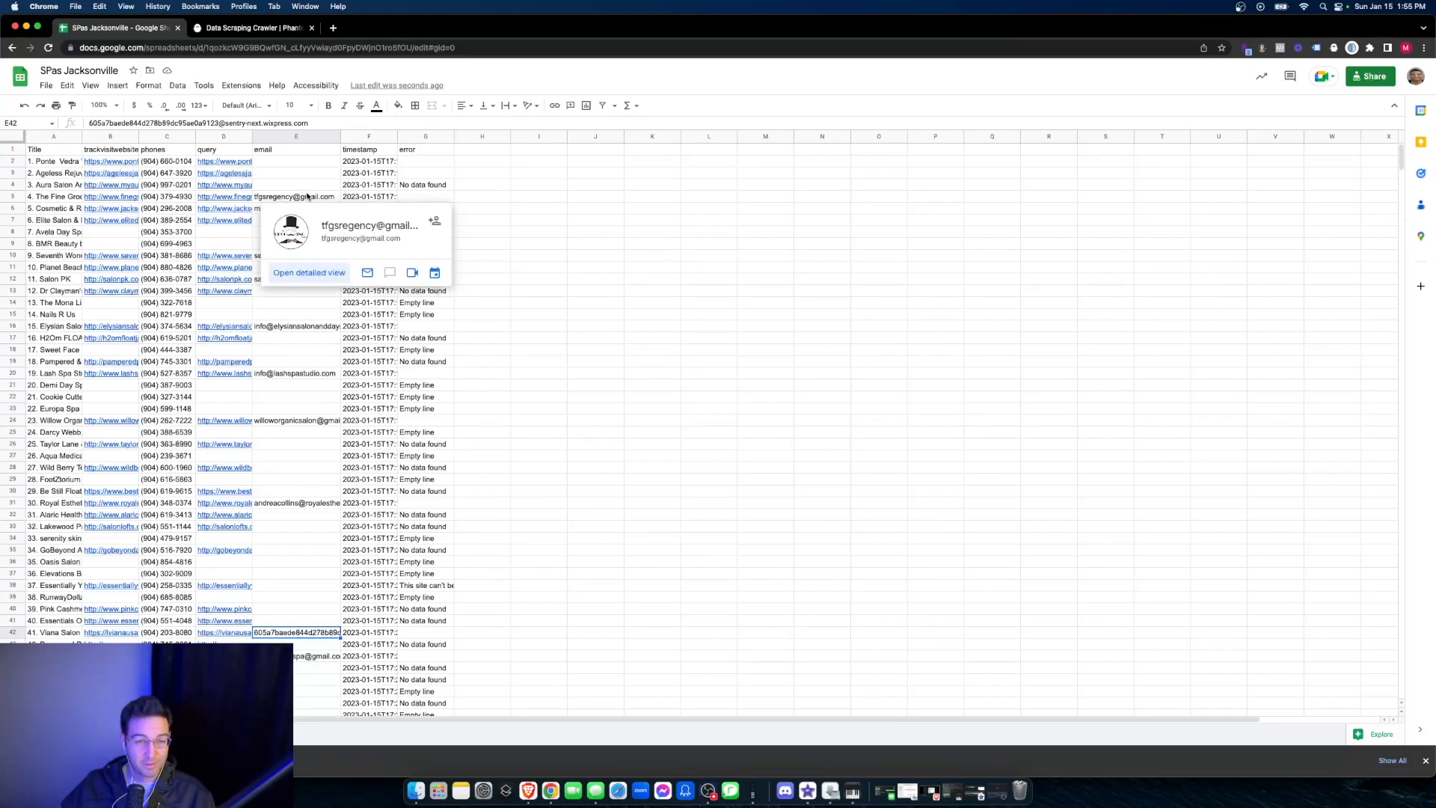
click(293, 187)
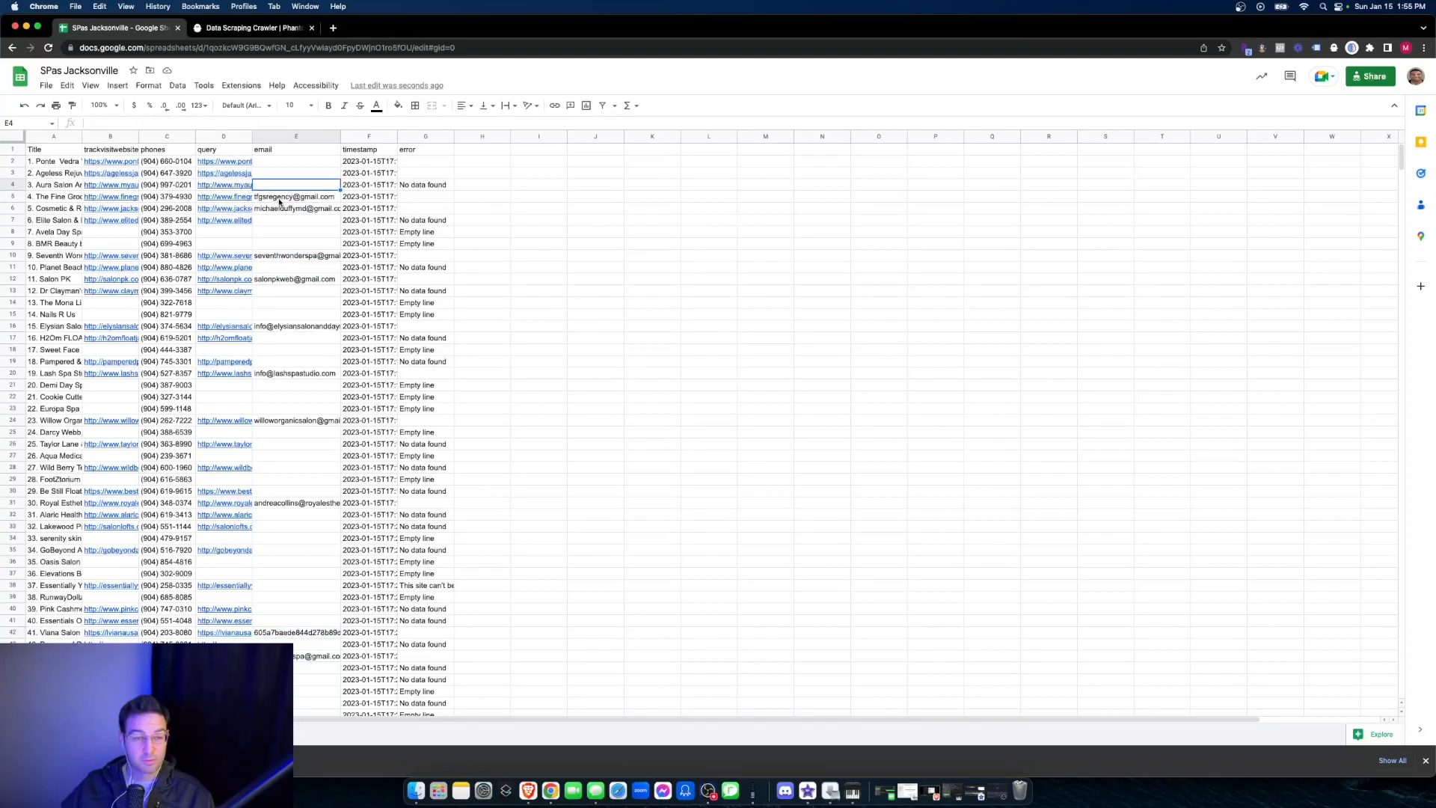
click(290, 208)
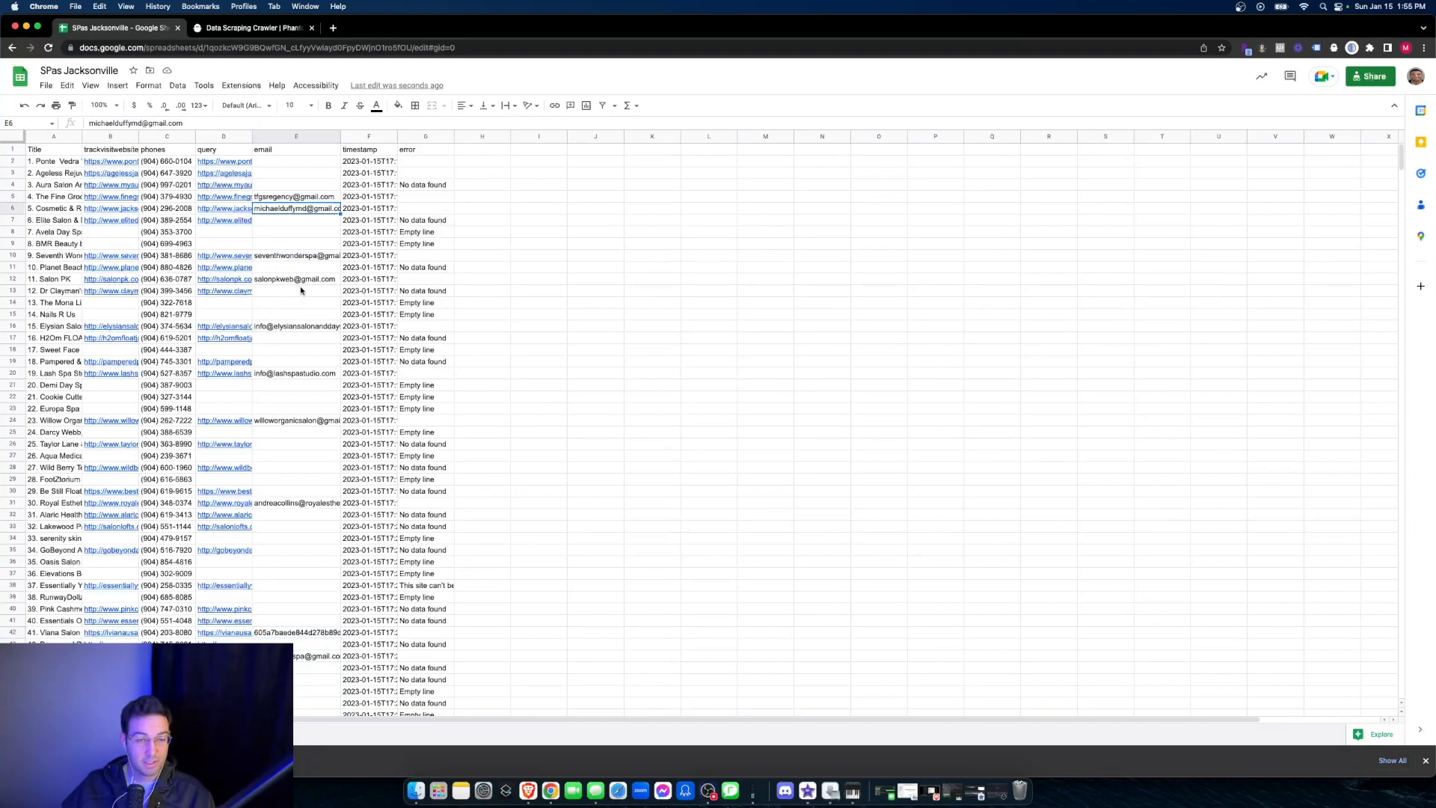
scroll(312, 284, down, 20)
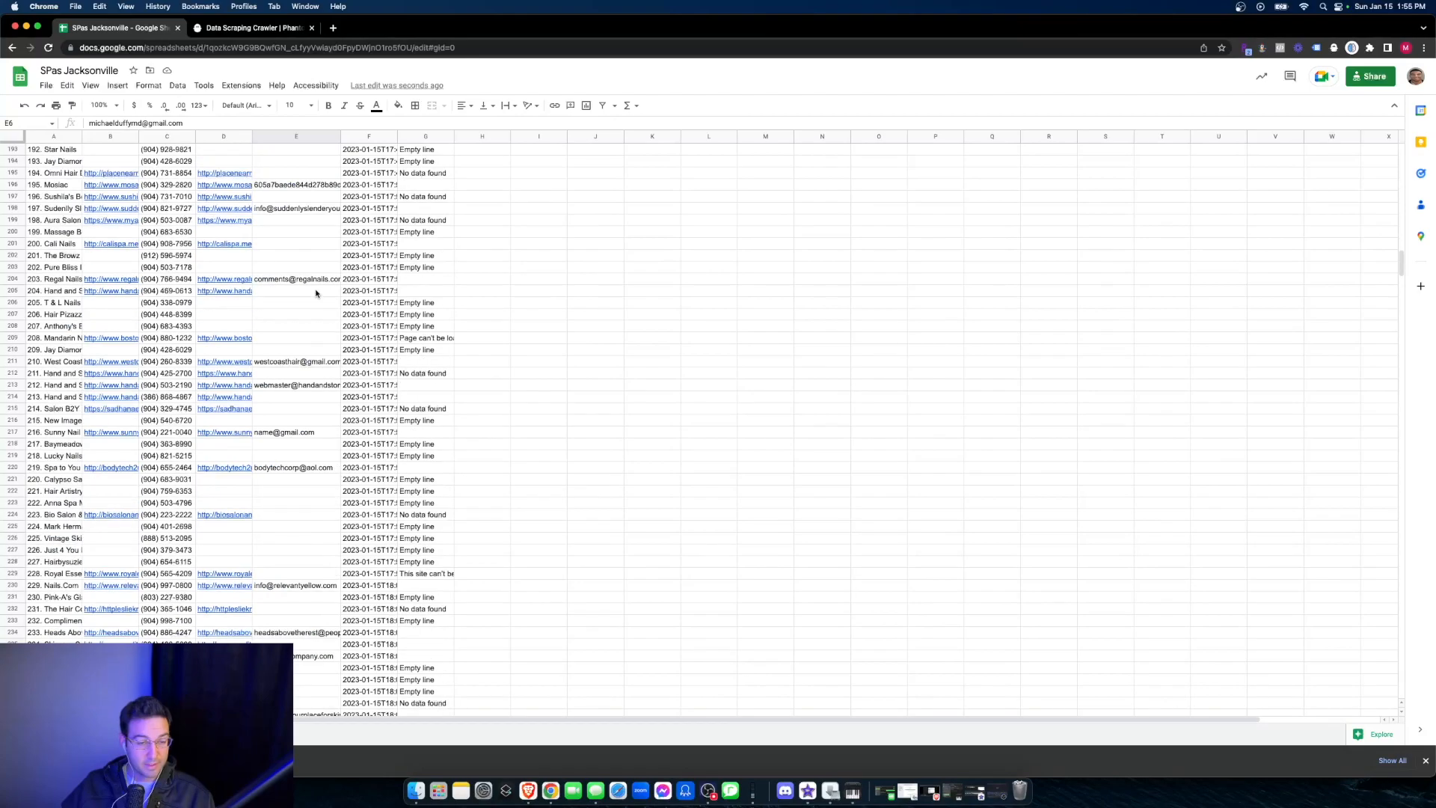
scroll(318, 296, down, 20)
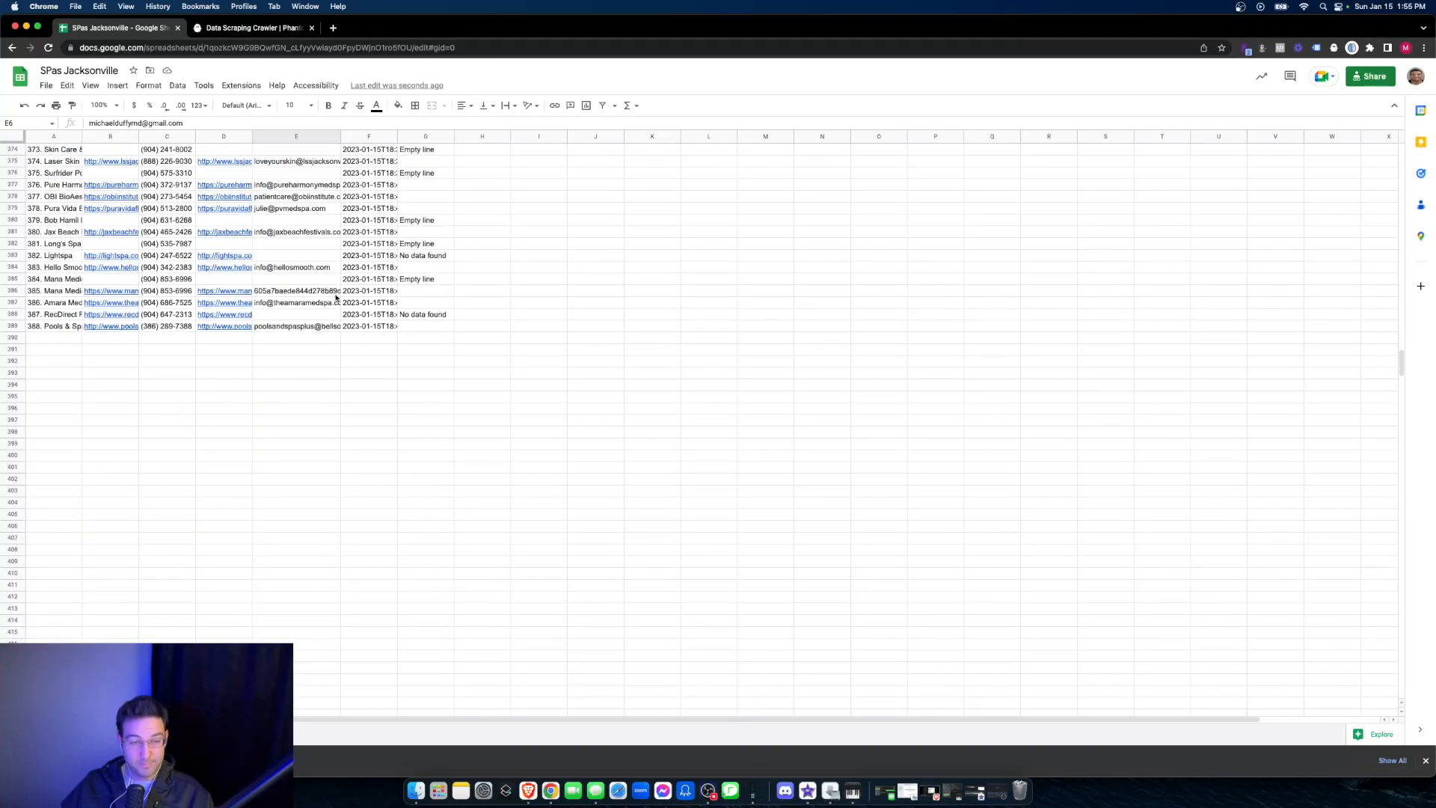
scroll(340, 298, up, 11)
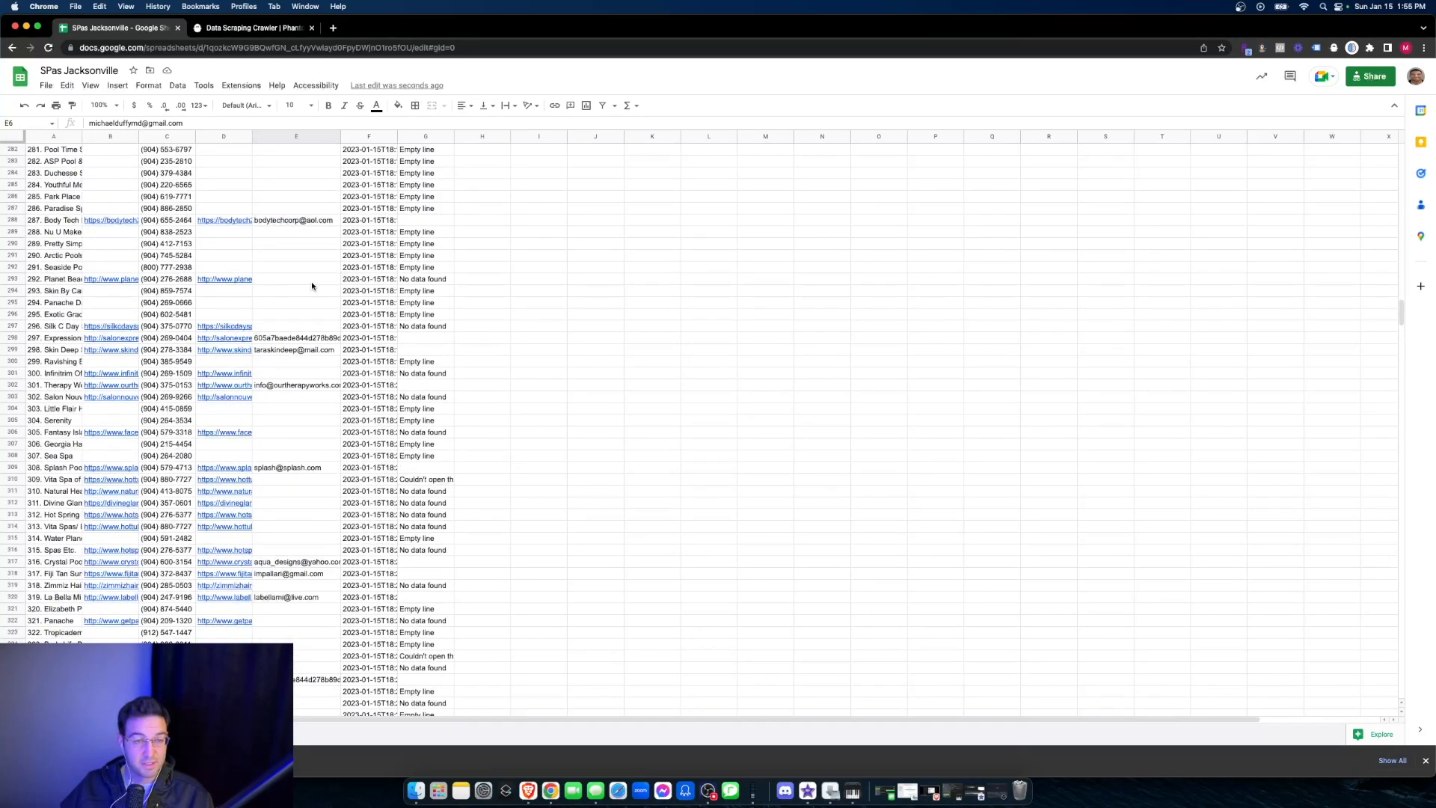
scroll(312, 285, up, 20)
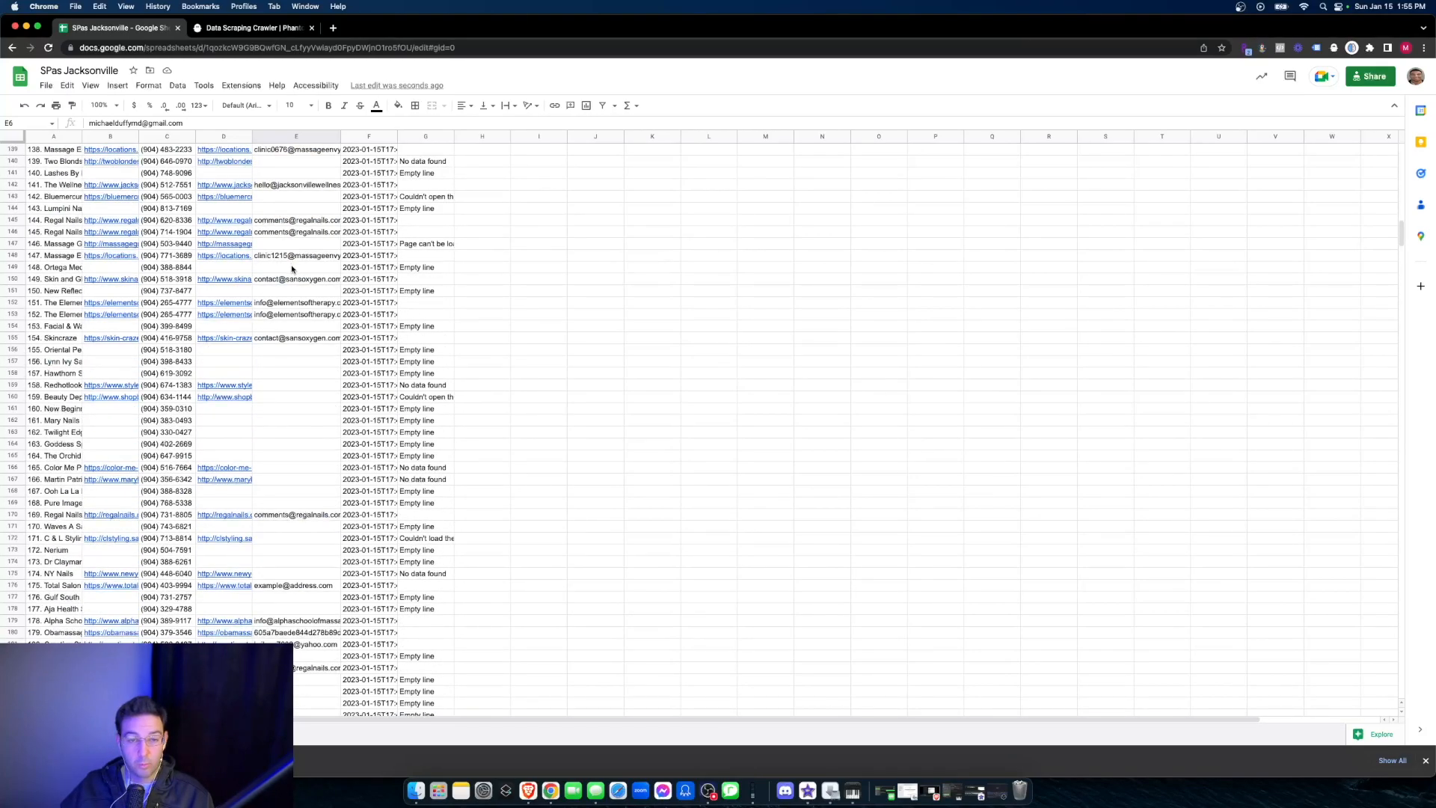
scroll(295, 268, up, 20)
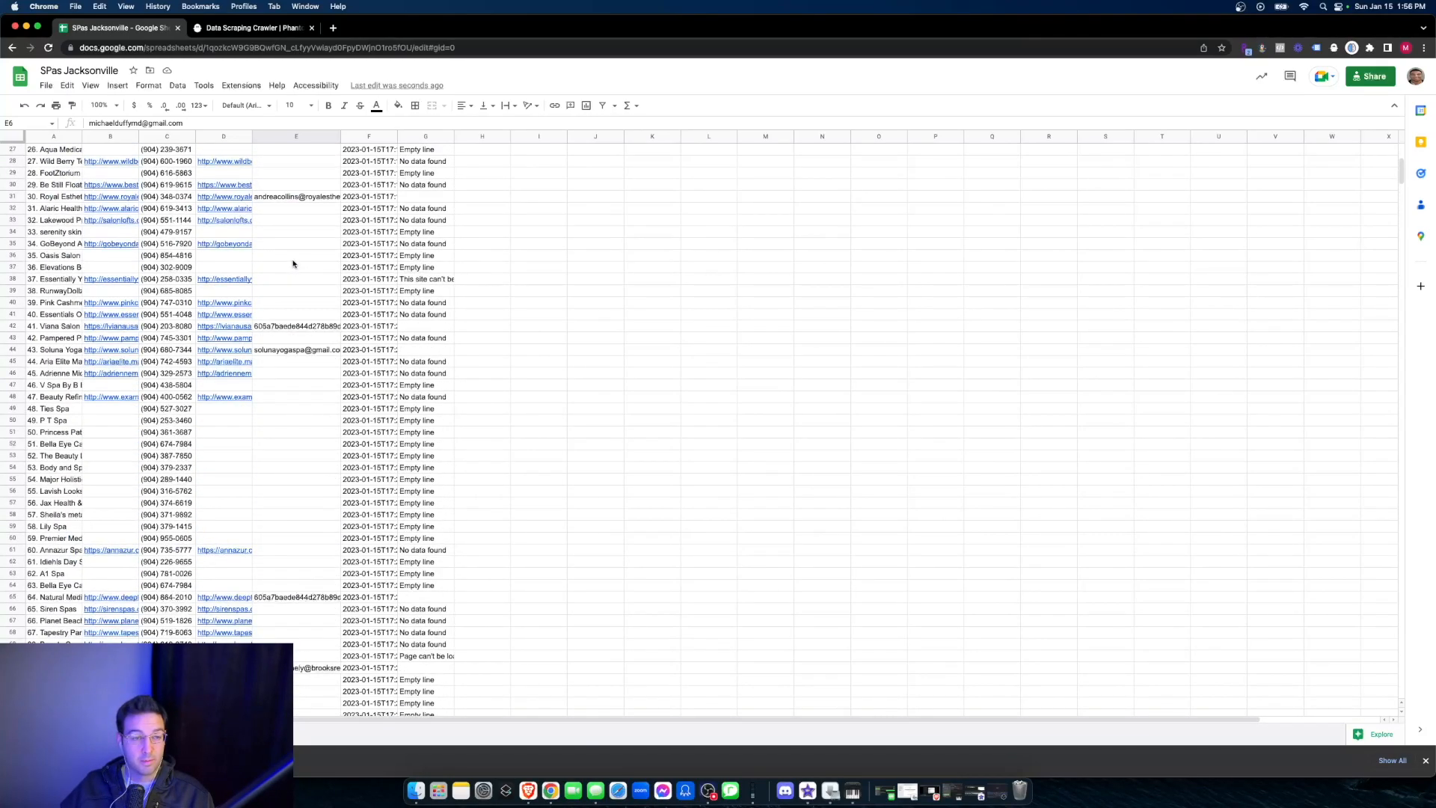